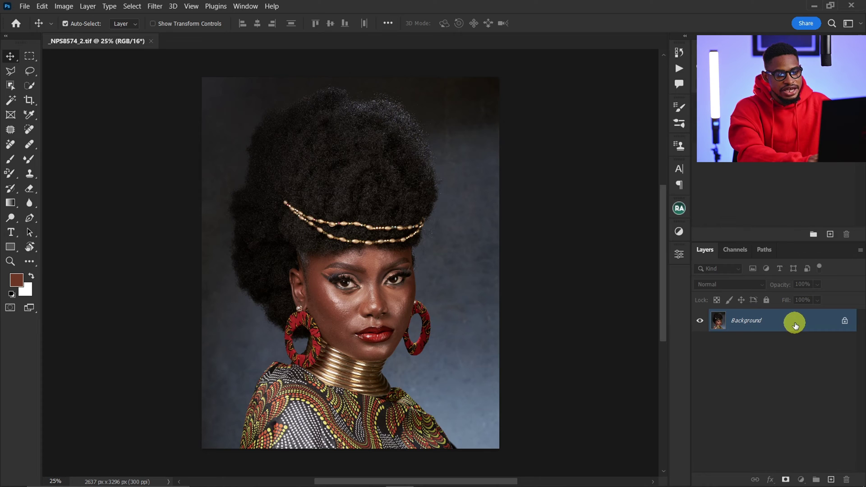
# - Duplicate the background layer and run the Teelens FS 16bit action with a Gaussian Blur radius of 7 pixels
pyautogui.moveTo(795, 326); pyautogui.dragTo(831, 478)
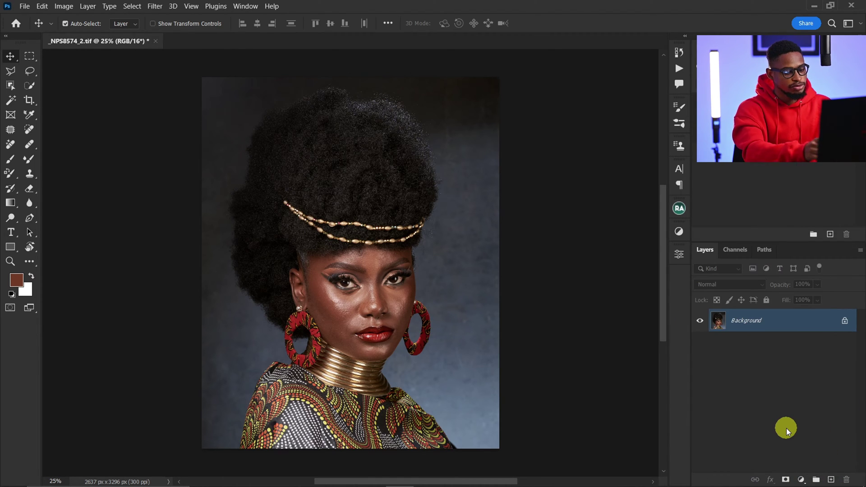
pyautogui.hotkey('ctrl', 'j')
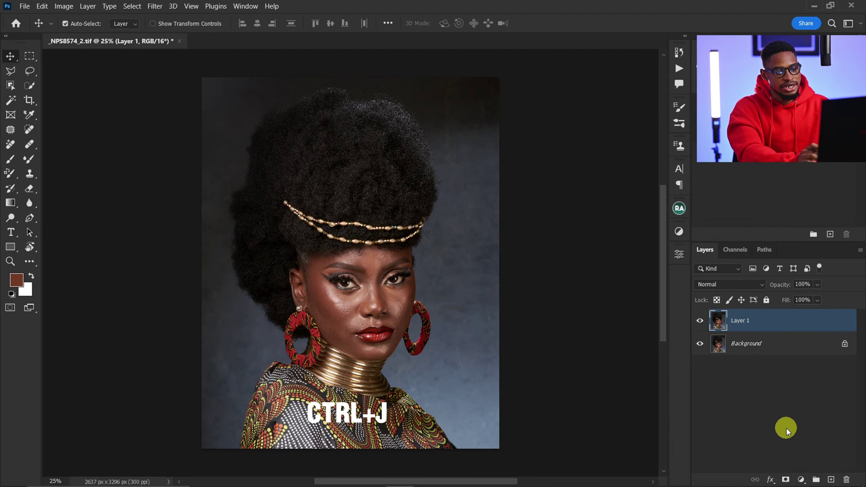
pyautogui.click(679, 69)
pyautogui.click(566, 289)
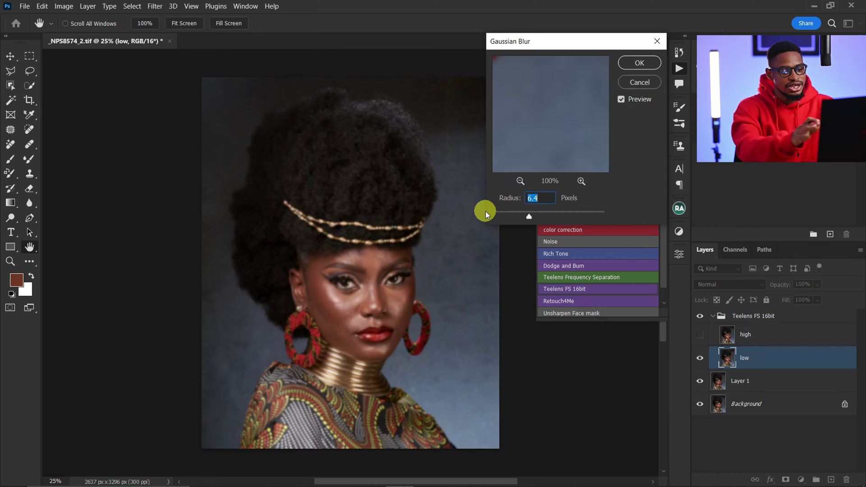
pyautogui.write('7')
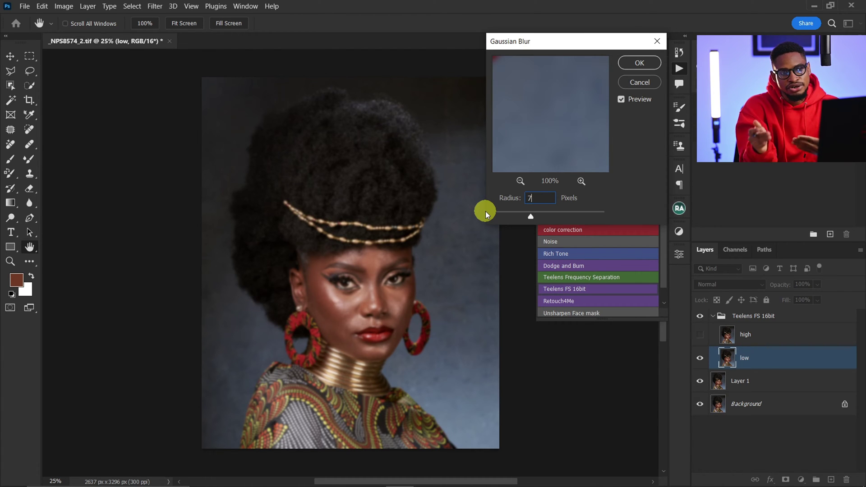
pyautogui.click(639, 63)
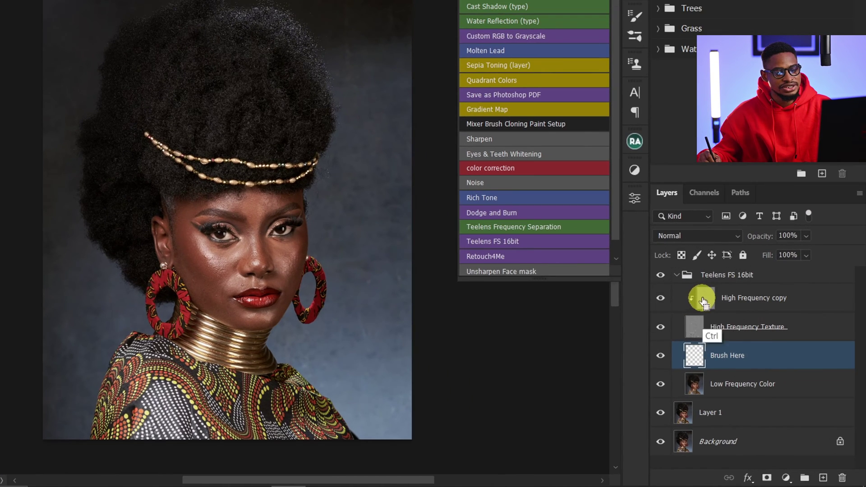
# - Choose the Clone Stamp for the High Frequency copy layer, with a soft round brush sampling the current layer
pyautogui.click(702, 301)
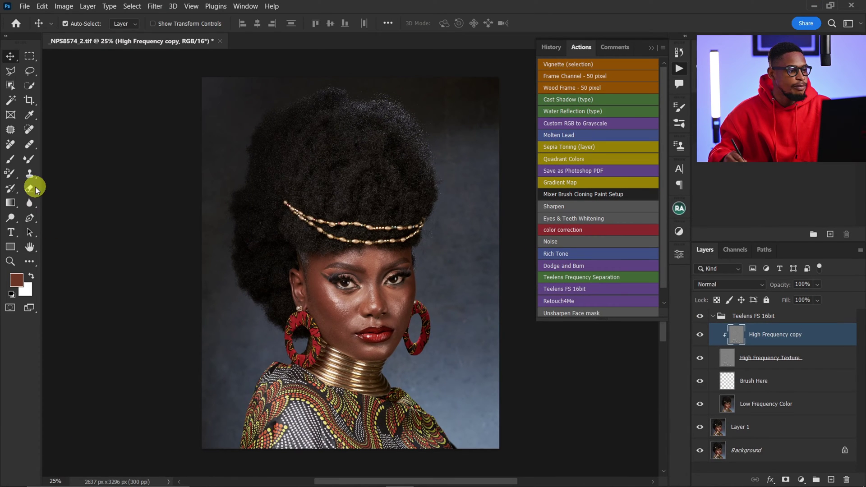
pyautogui.click(29, 174)
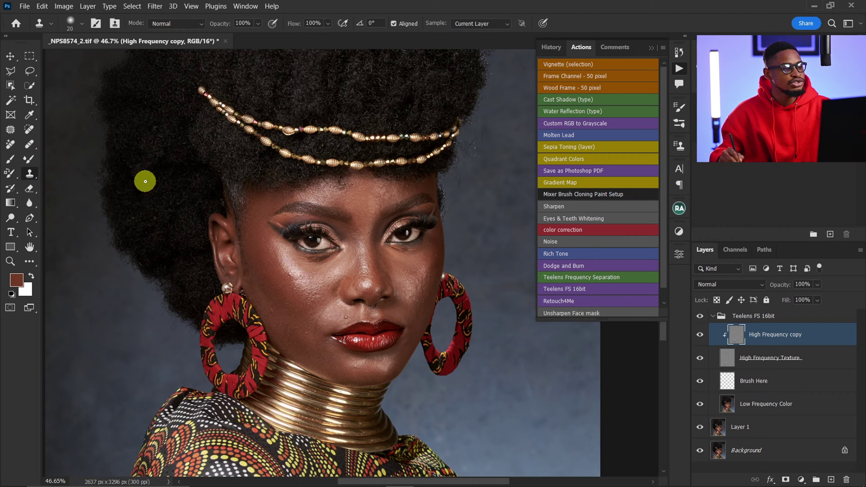
pyautogui.click(82, 24)
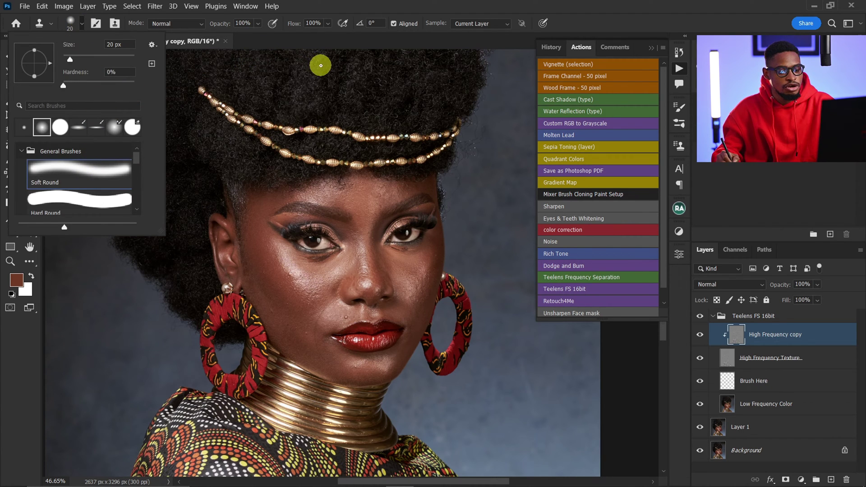
pyautogui.click(321, 64)
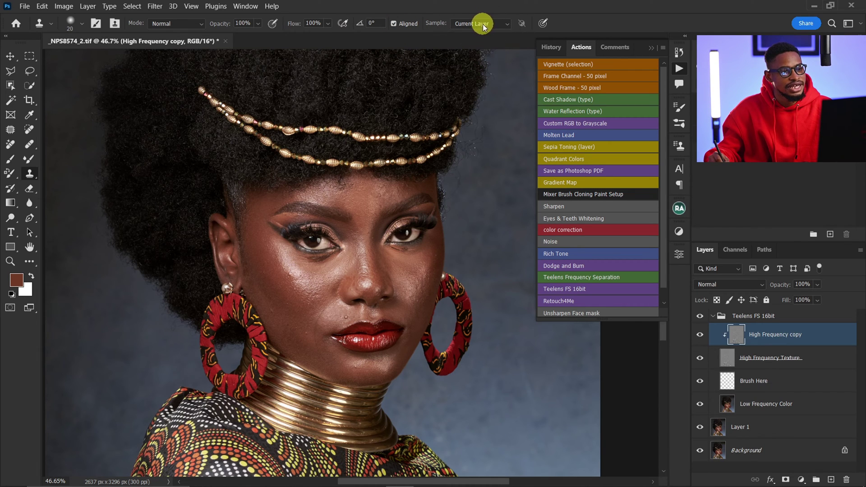
# - Clone clean skin texture over the bumps on the bridge of the nose with a 10 px brush
pyautogui.press('z')
pyautogui.moveTo(396, 276)
pyautogui.mouseDown()
pyautogui.moveTo(440, 276)
pyautogui.moveTo(403, 266)
pyautogui.moveTo(405, 243)
pyautogui.moveTo(436, 240)
pyautogui.mouseUp()
pyautogui.hotkey('ctrl', 'space')
pyautogui.hotkey('ctrl', 'space')
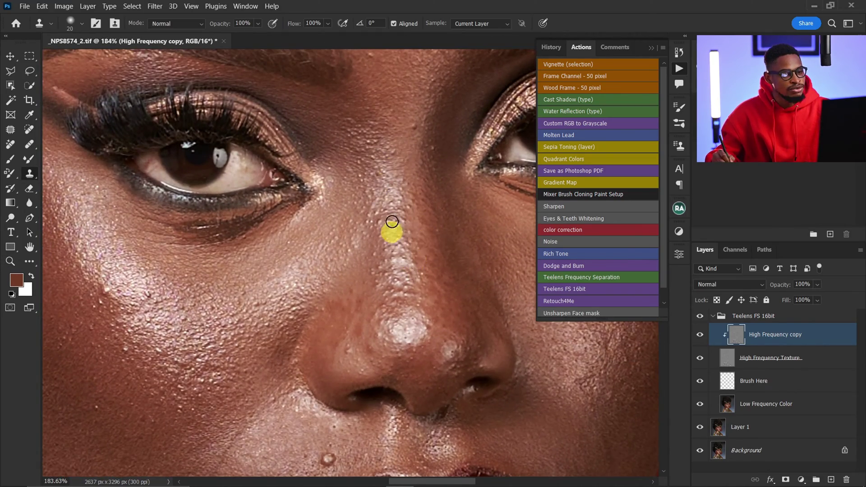
pyautogui.press('[')
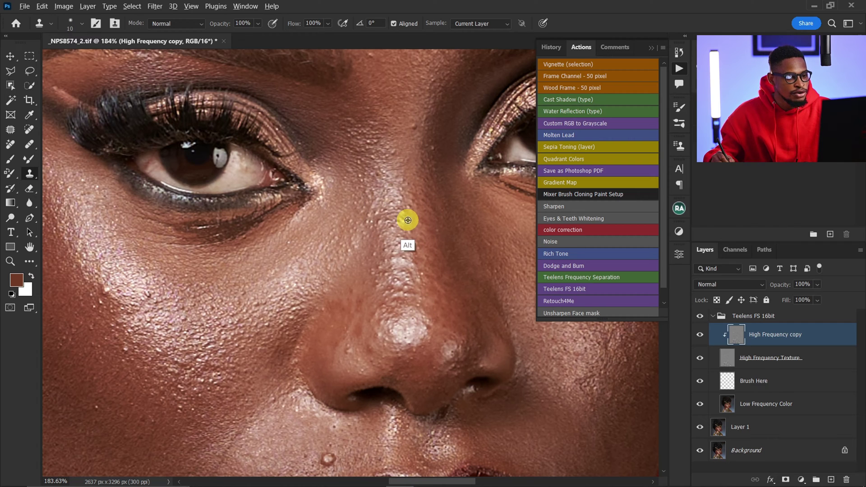
pyautogui.keyDown('alt'); pyautogui.click(410, 222); pyautogui.keyUp('alt')
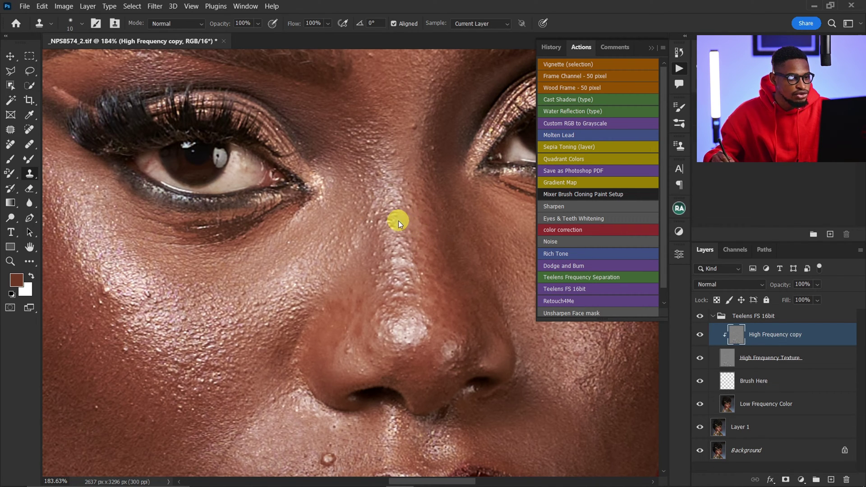
pyautogui.keyDown('alt'); pyautogui.click(414, 222); pyautogui.keyUp('alt')
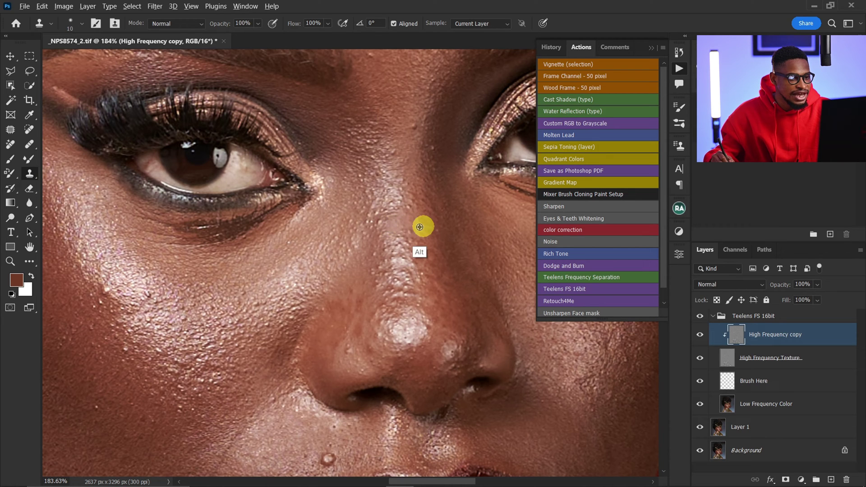
pyautogui.moveTo(400, 226)
pyautogui.mouseDown()
pyautogui.moveTo(427, 231)
pyautogui.moveTo(445, 247)
pyautogui.mouseUp()
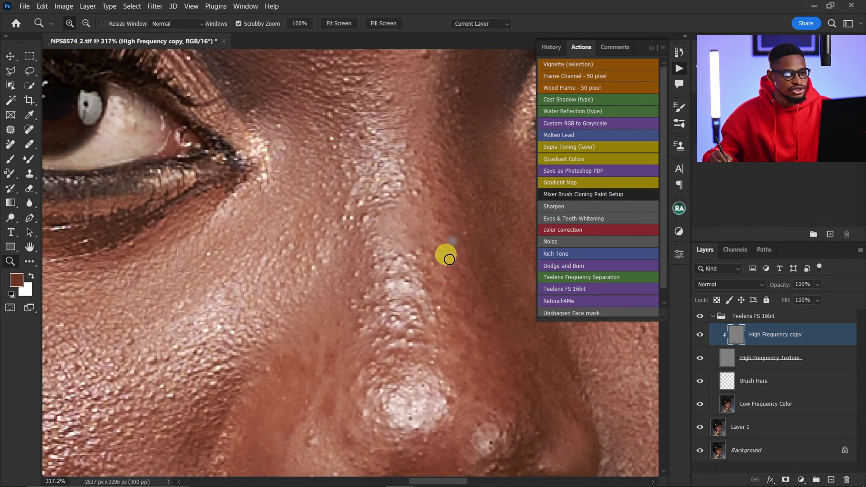
# - Compare the nose with the High Frequency copy layer hidden and shown, and inspect the retouched area
pyautogui.click(700, 335)
pyautogui.click(701, 342)
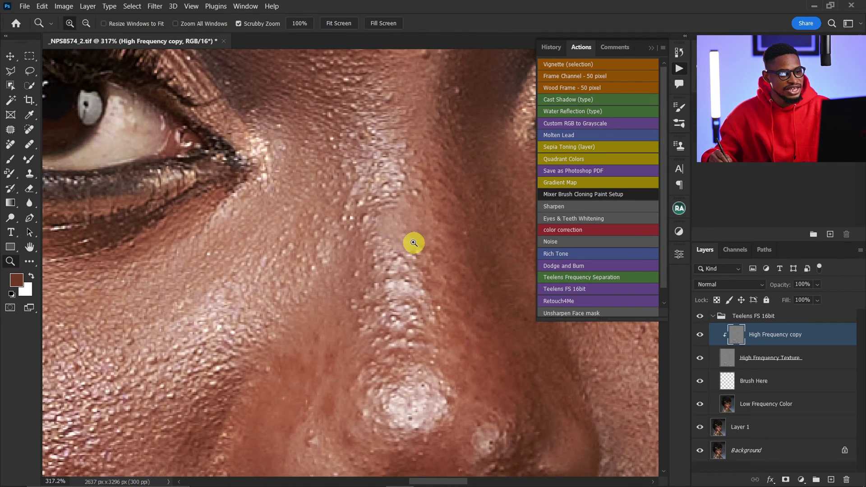
pyautogui.moveTo(412, 243); pyautogui.dragTo(356, 245)
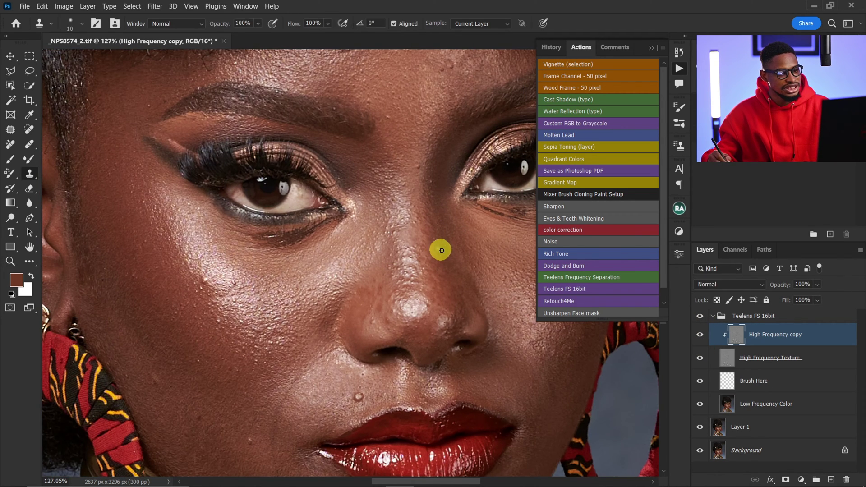
pyautogui.keyDown('alt'); pyautogui.click(443, 259); pyautogui.keyUp('alt')
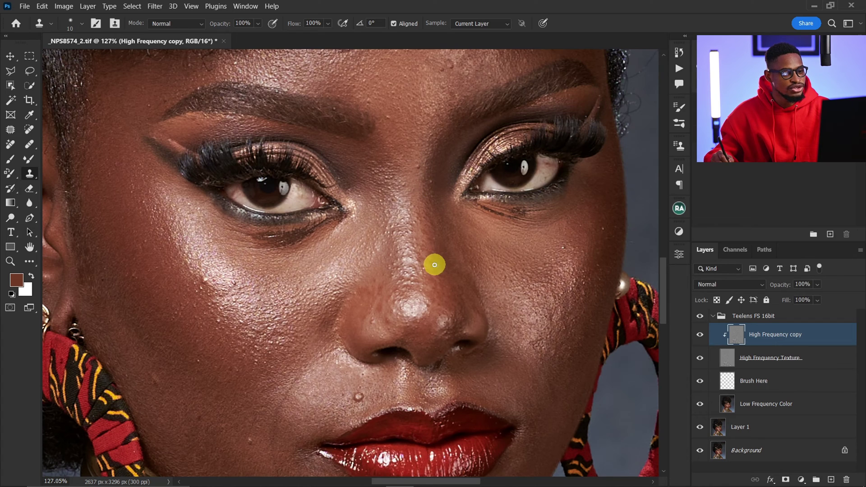
pyautogui.press('z')
pyautogui.moveTo(412, 230); pyautogui.dragTo(437, 230)
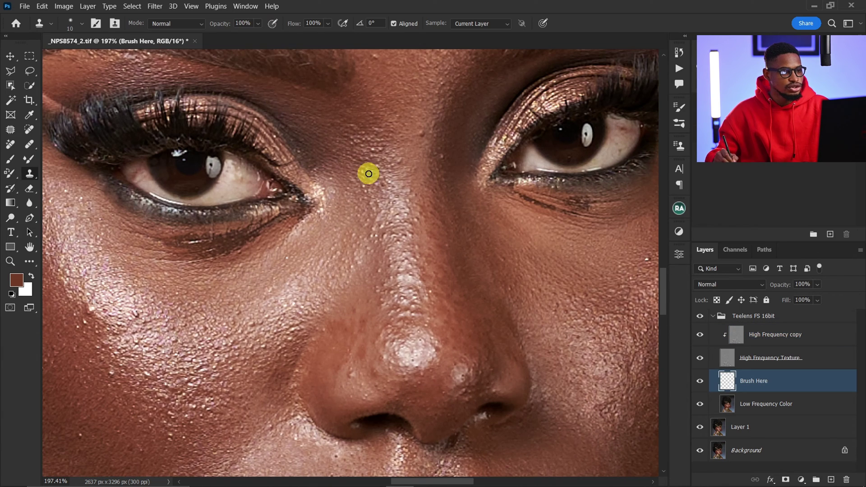
# - Set the Clone Stamp opacity to 40%, return to the High Frequency copy layer and check the nose with it hidden and shown
pyautogui.click(248, 22)
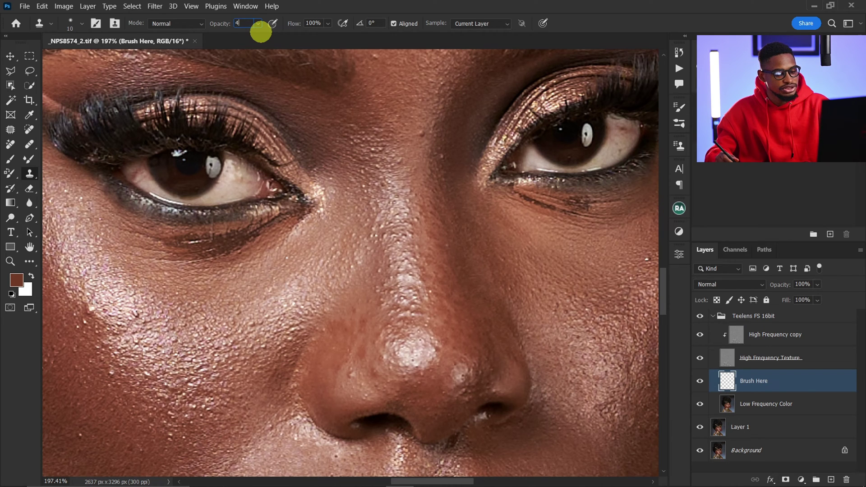
pyautogui.write('40')
pyautogui.press('Return')
pyautogui.hotkey('alt', ']')
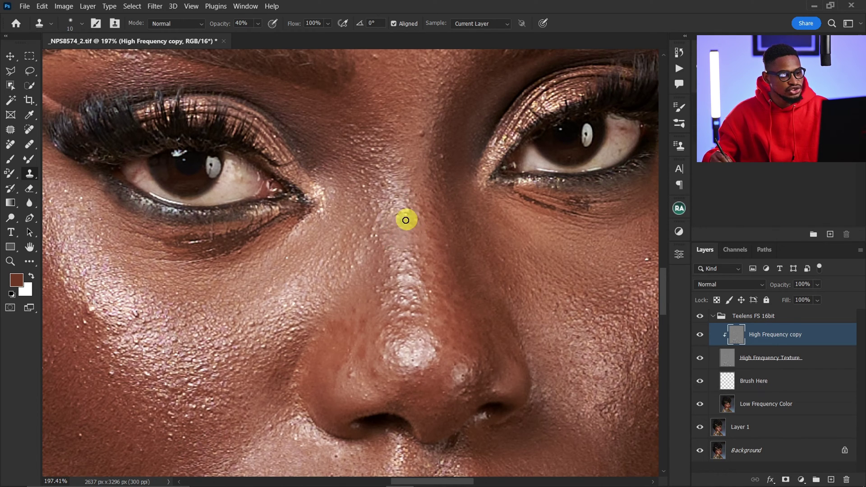
pyautogui.click(704, 336)
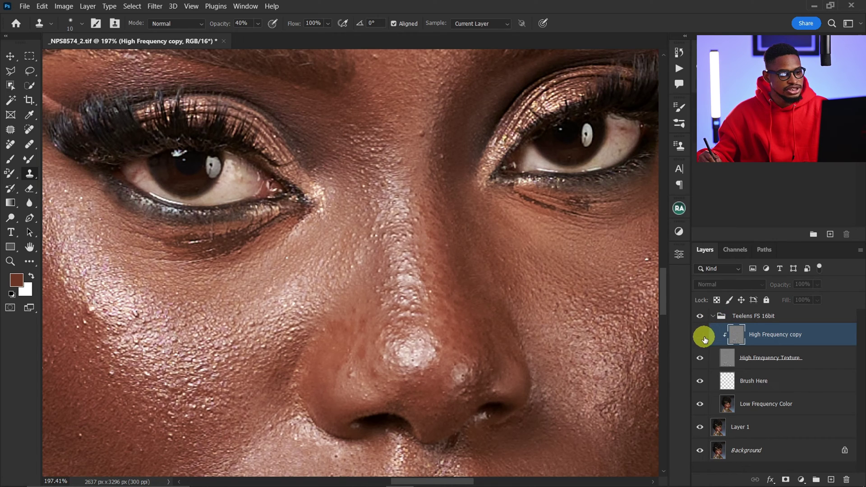
pyautogui.click(703, 338)
# - Clone smooth skin texture over the rough spots on the right-hand cheek beside the nose with a 7 px brush
pyautogui.moveTo(438, 248); pyautogui.dragTo(361, 273)
pyautogui.moveTo(515, 306); pyautogui.dragTo(491, 264)
pyautogui.scroll(2, 490, 265)
pyautogui.press('s')
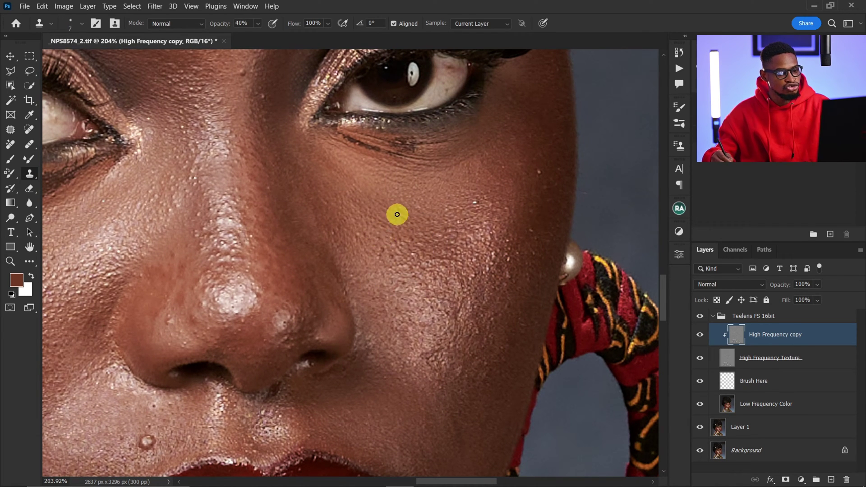
pyautogui.press('alt')
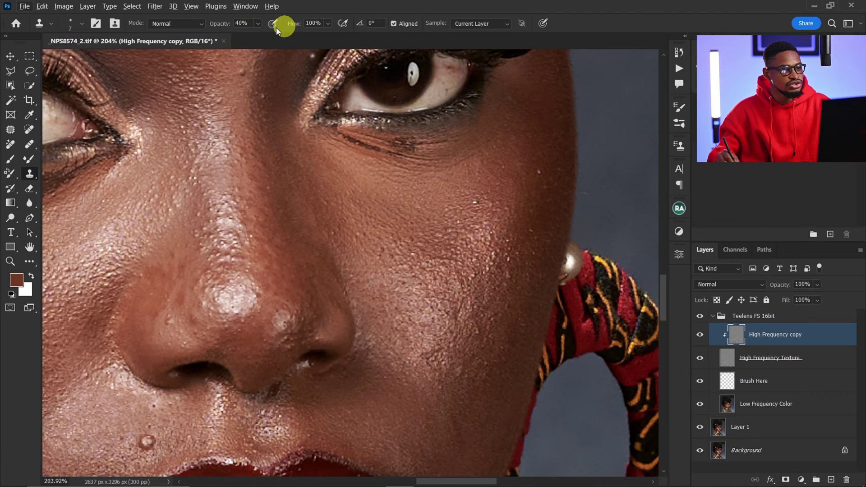
pyautogui.keyDown('alt'); pyautogui.click(408, 288); pyautogui.keyUp('alt')
pyautogui.click(400, 286)
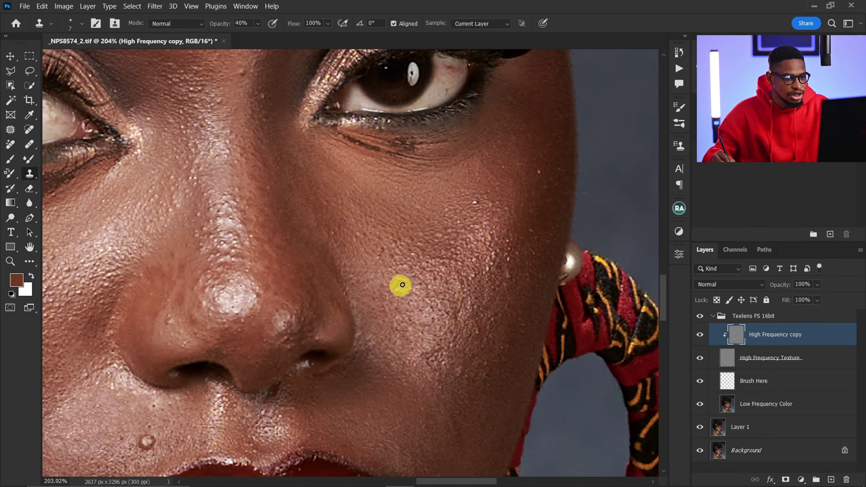
pyautogui.keyDown('alt'); pyautogui.click(411, 293); pyautogui.keyUp('alt')
pyautogui.moveTo(394, 281); pyautogui.dragTo(393, 286)
pyautogui.keyDown('alt'); pyautogui.click(420, 269); pyautogui.keyUp('alt')
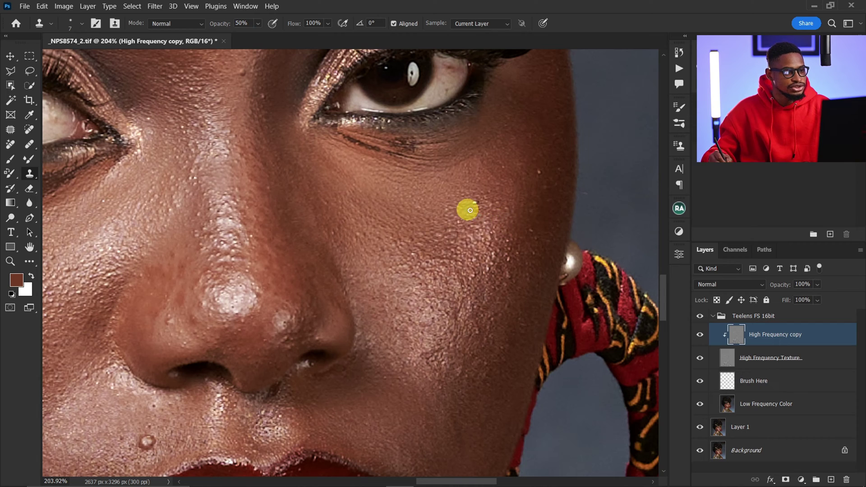
# - Clone texture over the bumps in the middle of the right-hand cheek at 50% opacity, resampling nearby skin for each spot
pyautogui.keyDown('alt'); pyautogui.click(440, 284); pyautogui.keyUp('alt')
pyautogui.click(429, 278)
pyautogui.keyDown('alt'); pyautogui.click(450, 278); pyautogui.keyUp('alt')
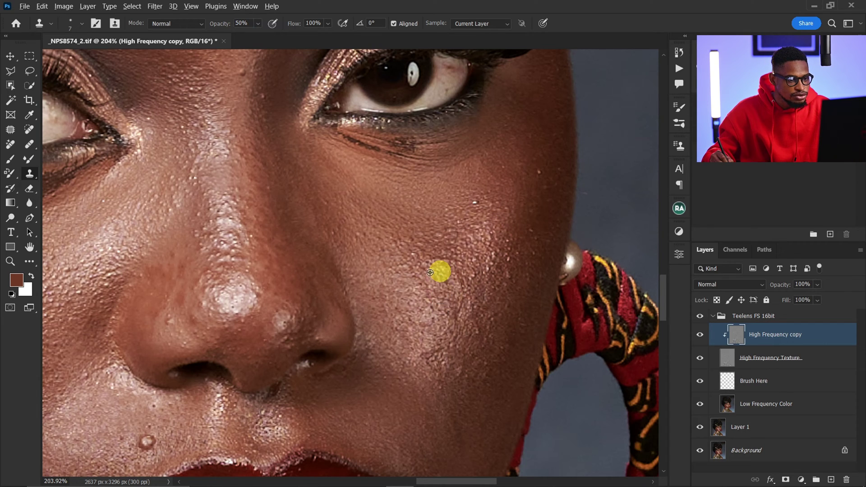
pyautogui.click(427, 264)
pyautogui.keyDown('alt'); pyautogui.click(440, 266); pyautogui.keyUp('alt')
pyautogui.keyDown('alt'); pyautogui.click(442, 265); pyautogui.keyUp('alt')
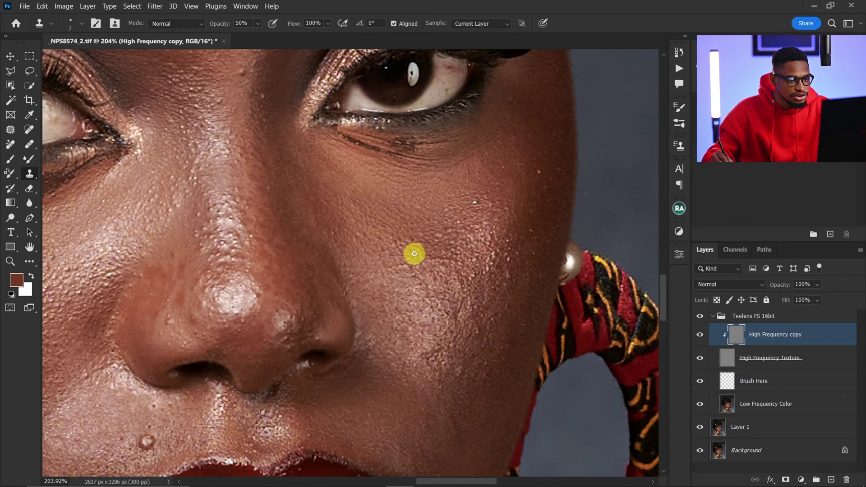
pyautogui.moveTo(414, 254); pyautogui.dragTo(431, 260)
# - Sample the inner part of the right-hand cheek and clone it over the skin next to the nose
pyautogui.press('alt')
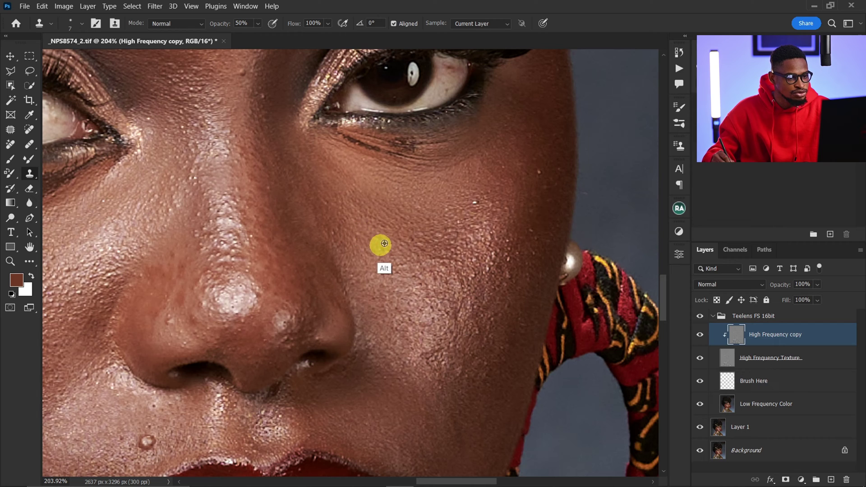
pyautogui.press('alt')
pyautogui.keyDown('alt'); pyautogui.click(347, 239); pyautogui.keyUp('alt')
pyautogui.click(332, 231)
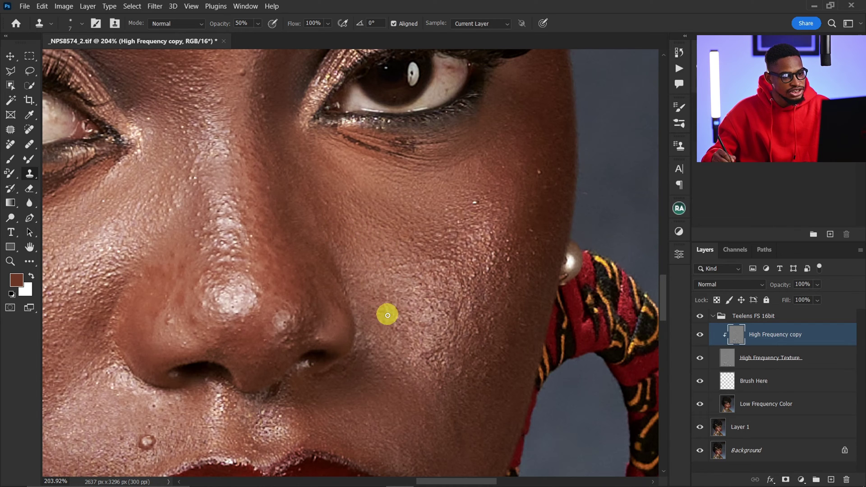
# - Raise the Clone Stamp opacity to 100%
pyautogui.moveTo(419, 257); pyautogui.dragTo(421, 205)
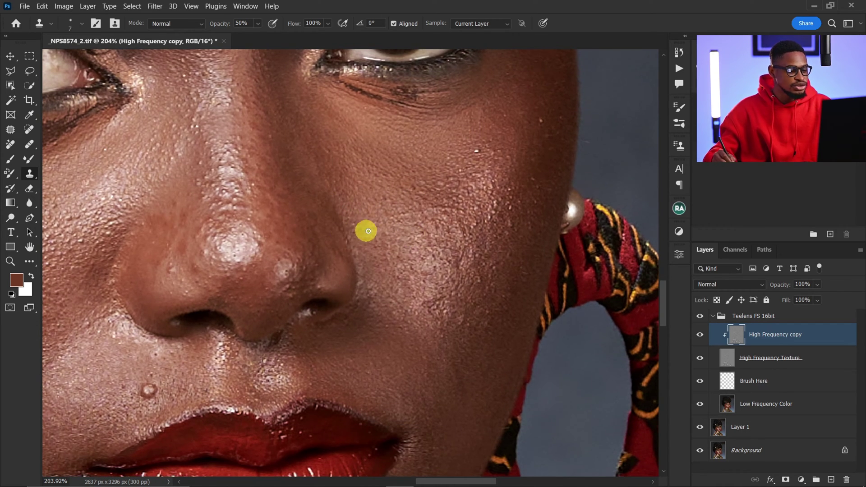
pyautogui.press('z')
pyautogui.moveTo(366, 230)
pyautogui.mouseDown()
pyautogui.moveTo(343, 246)
pyautogui.moveTo(368, 248)
pyautogui.mouseUp()
pyautogui.press('s')
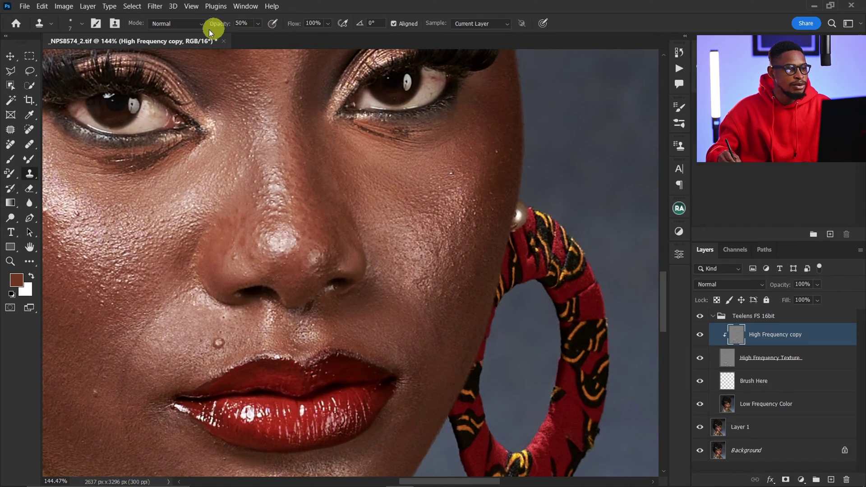
pyautogui.click(258, 25)
pyautogui.moveTo(266, 35); pyautogui.dragTo(359, 29)
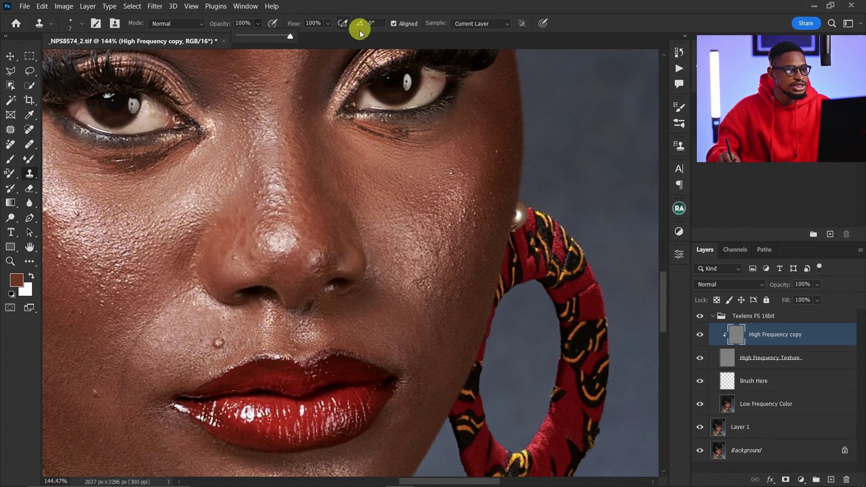
# - Clone skin texture over the spots between the eyebrows and just above the inner end of the right-hand eyebrow with the 7 px brush
pyautogui.moveTo(336, 203); pyautogui.dragTo(371, 301)
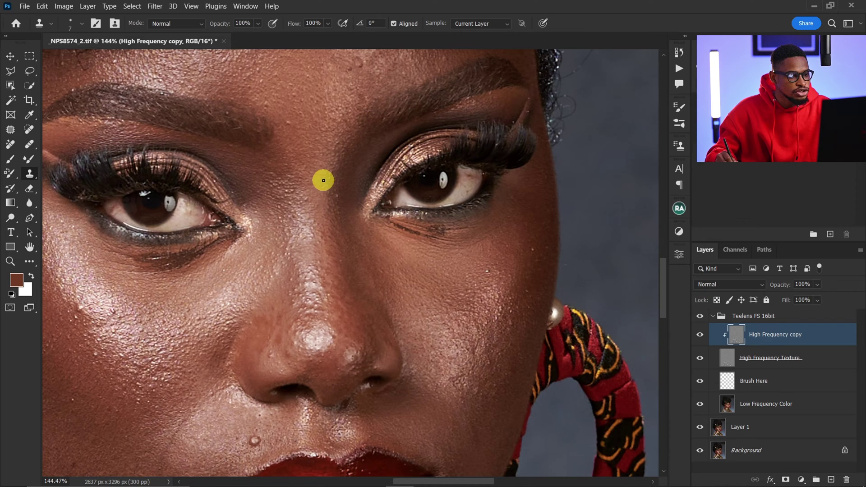
pyautogui.moveTo(321, 193); pyautogui.dragTo(339, 241)
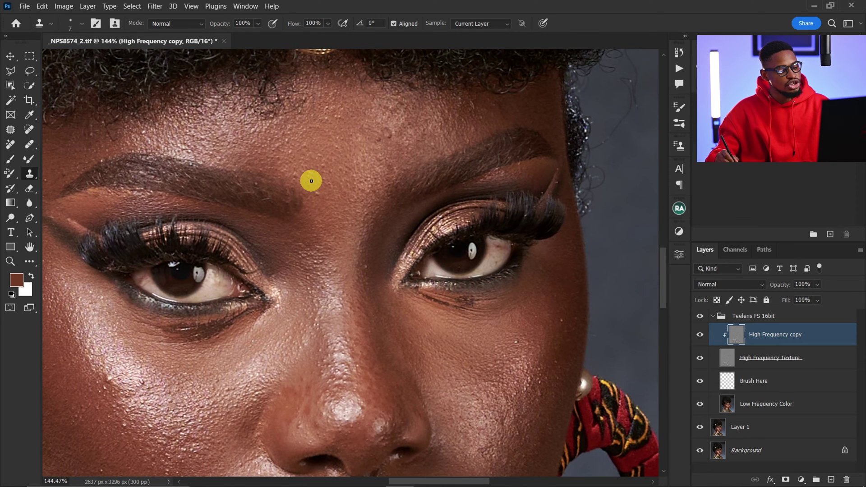
pyautogui.press('alt')
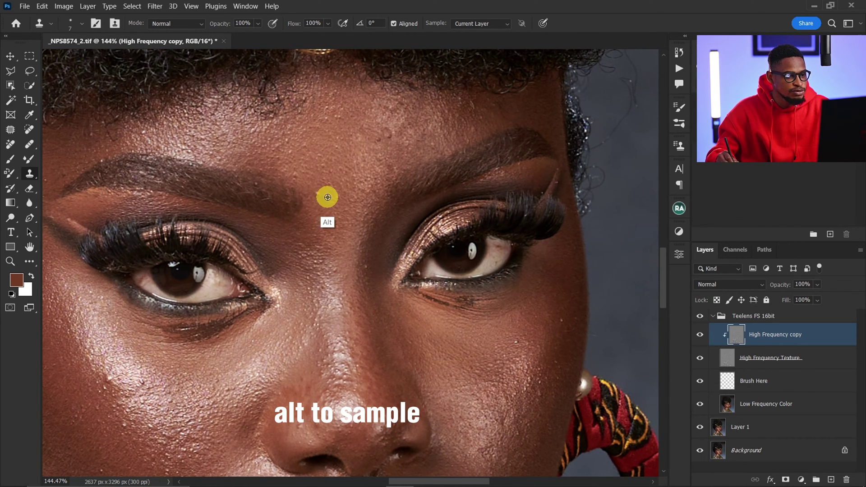
pyautogui.keyDown('alt'); pyautogui.click(327, 197); pyautogui.keyUp('alt')
pyautogui.click(315, 196)
pyautogui.keyDown('alt'); pyautogui.click(410, 128); pyautogui.keyUp('alt')
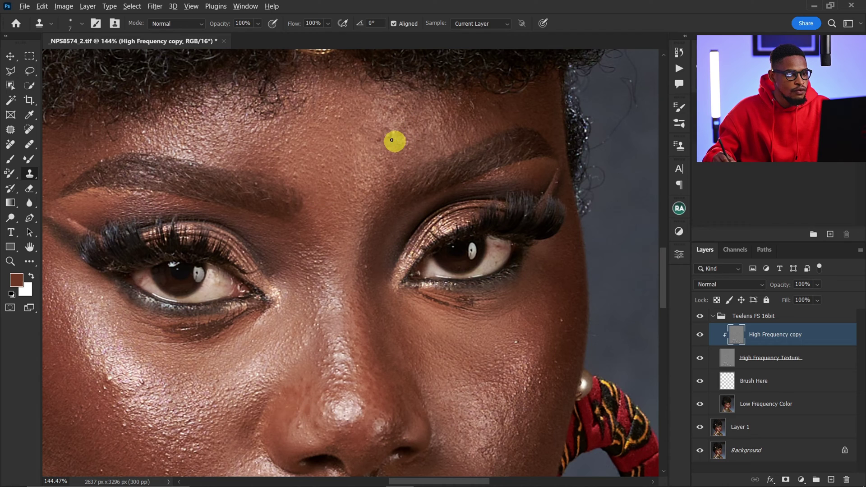
pyautogui.press('alt')
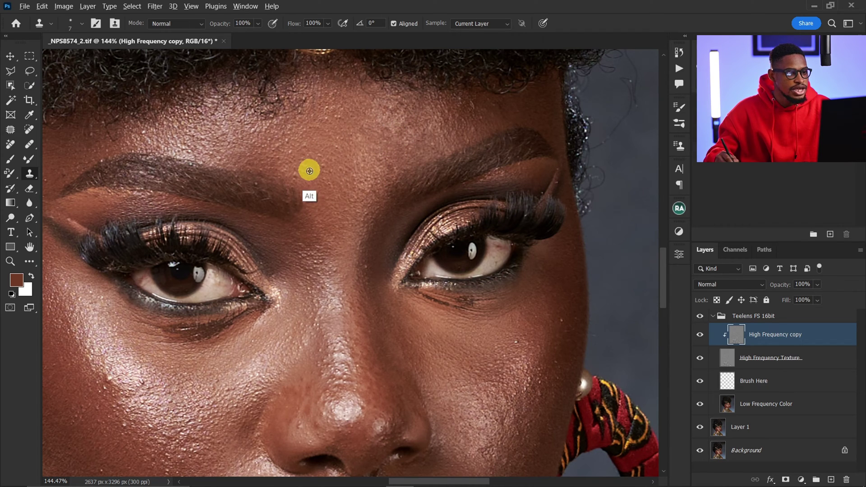
# - Clone over the bumps in the lower middle of the forehead with a 9 px brush, resampling nearby skin for each spot
pyautogui.press(']')
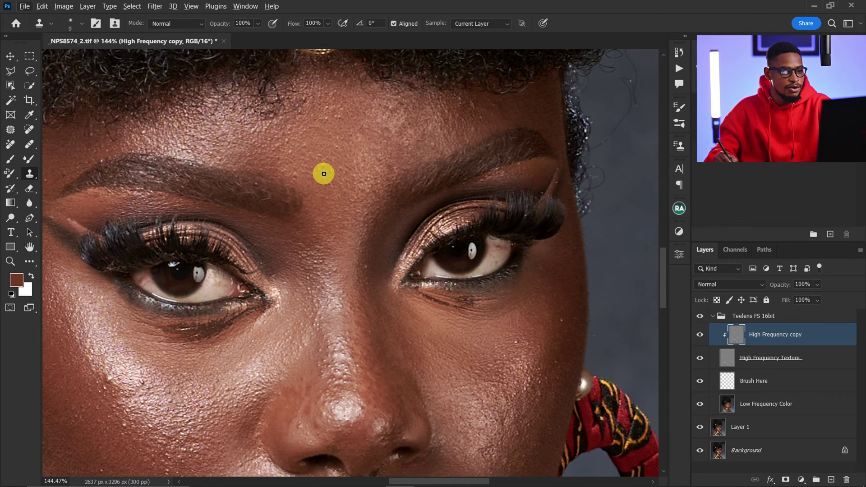
pyautogui.keyDown('alt'); pyautogui.click(338, 148); pyautogui.keyUp('alt')
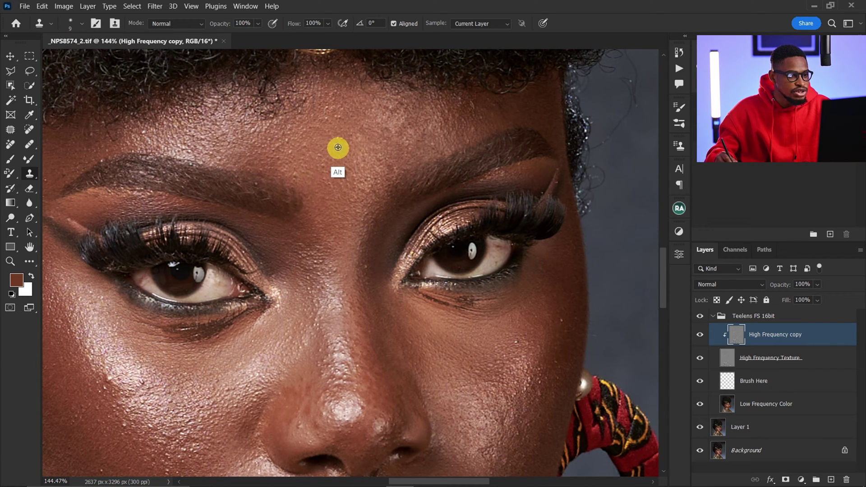
pyautogui.click(337, 155)
pyautogui.keyDown('alt'); pyautogui.click(334, 168); pyautogui.keyUp('alt')
pyautogui.click(323, 167)
pyautogui.keyDown('alt'); pyautogui.click(337, 163); pyautogui.keyUp('alt')
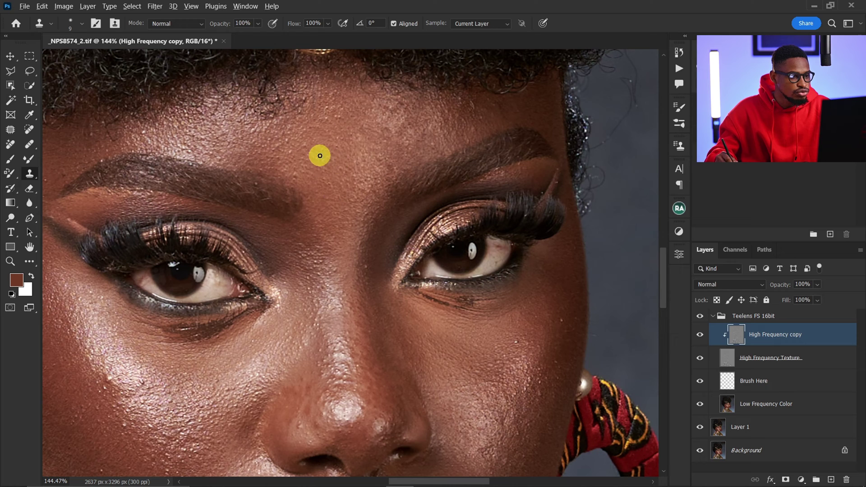
pyautogui.click(319, 155)
# - Clone nearby forehead texture over the rough spots above the inner end of the left-hand eyebrow
pyautogui.keyDown('alt'); pyautogui.click(323, 176); pyautogui.keyUp('alt')
pyautogui.click(296, 177)
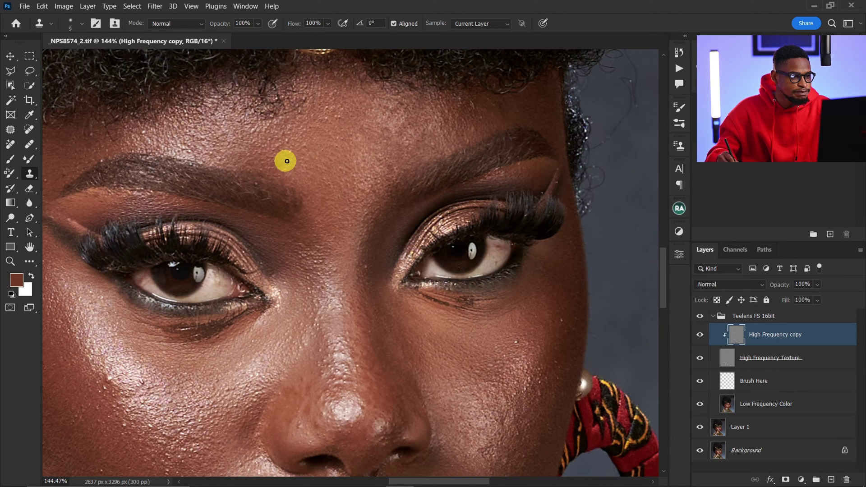
pyautogui.keyDown('alt'); pyautogui.click(297, 149); pyautogui.keyUp('alt')
pyautogui.click(289, 140)
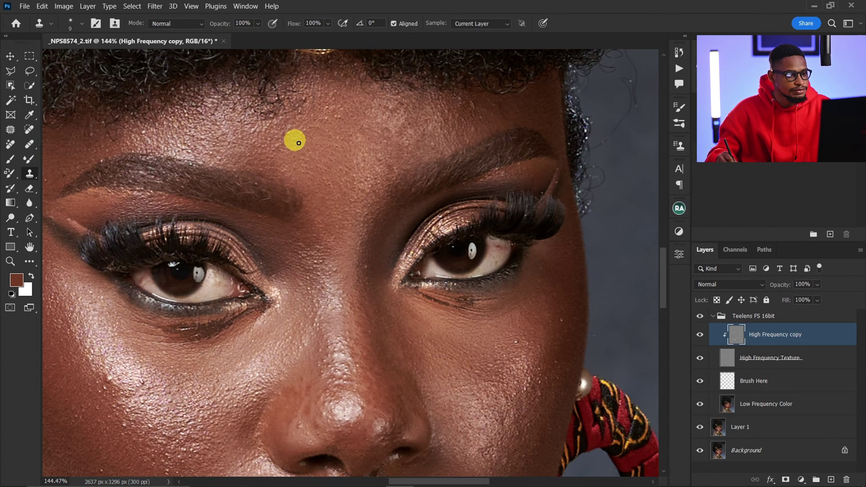
# - Clone smooth skin texture over the inner part of the crease under the left-hand eye with a 15 px brush
pyautogui.moveTo(356, 202); pyautogui.dragTo(315, 90)
pyautogui.keyDown('alt'); pyautogui.click(449, 189); pyautogui.keyUp('alt')
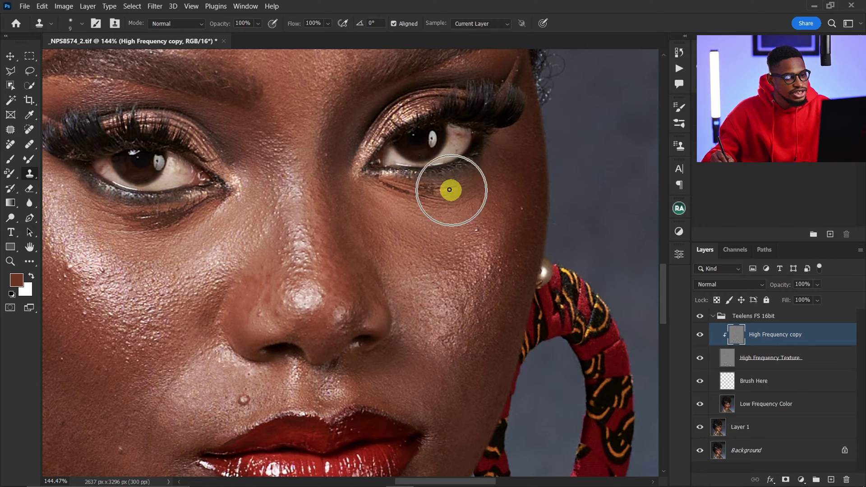
pyautogui.keyDown('alt'); pyautogui.click(172, 215); pyautogui.keyUp('alt')
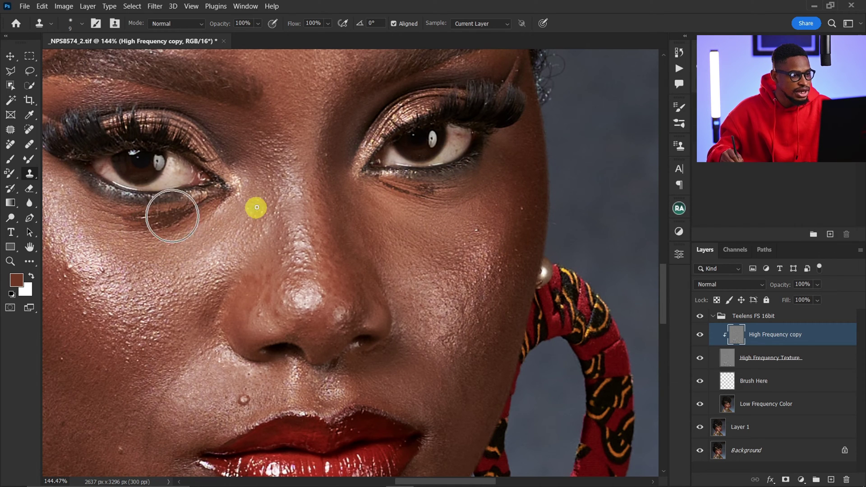
pyautogui.press(']')
pyautogui.press(']')
pyautogui.keyDown('alt'); pyautogui.click(197, 224); pyautogui.keyUp('alt')
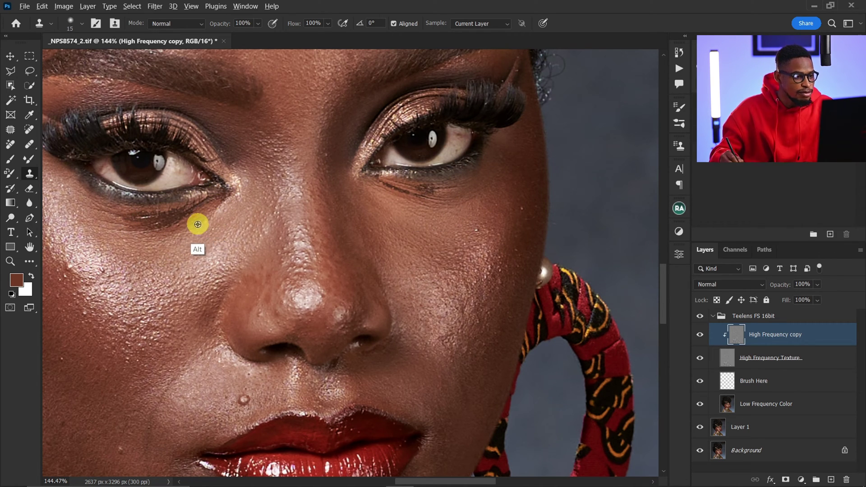
pyautogui.moveTo(193, 214)
pyautogui.mouseDown()
pyautogui.moveTo(178, 211)
pyautogui.moveTo(174, 221)
pyautogui.mouseUp()
pyautogui.keyDown('alt'); pyautogui.click(197, 228); pyautogui.keyUp('alt')
pyautogui.keyDown('alt'); pyautogui.click(190, 217); pyautogui.keyUp('alt')
pyautogui.keyDown('alt'); pyautogui.click(193, 219); pyautogui.keyUp('alt')
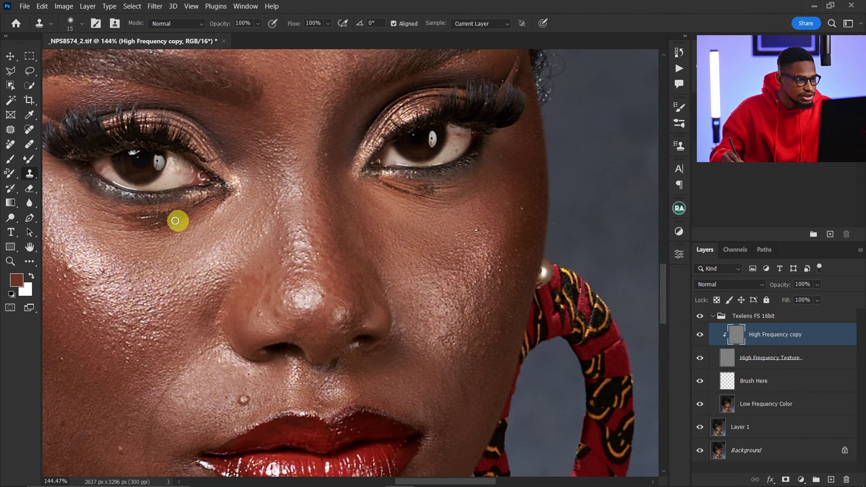
pyautogui.keyDown('alt'); pyautogui.click(172, 225); pyautogui.keyUp('alt')
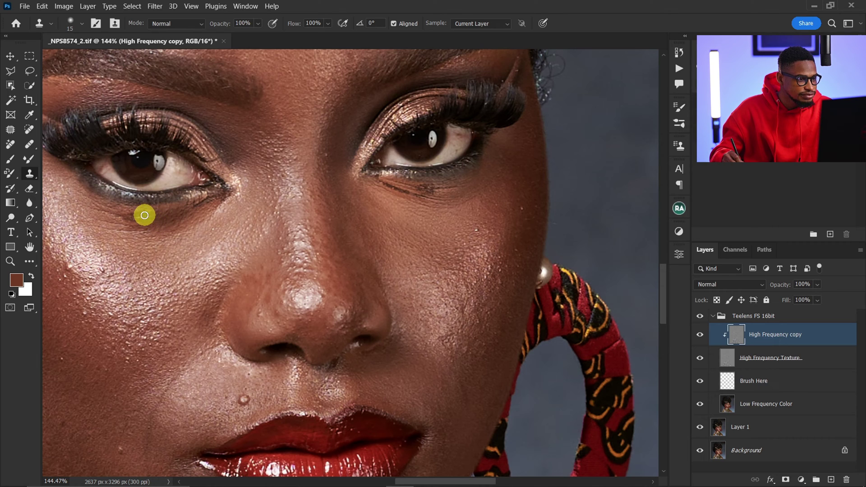
# - Clone out the middle and outer part of the crease under the left-hand eye, resampling the adjacent skin as the strokes move outward
pyautogui.keyDown('alt'); pyautogui.click(160, 216); pyautogui.keyUp('alt')
pyautogui.keyDown('alt'); pyautogui.click(154, 219); pyautogui.keyUp('alt')
pyautogui.moveTo(149, 217)
pyautogui.mouseDown()
pyautogui.moveTo(122, 214)
pyautogui.moveTo(126, 223)
pyautogui.mouseUp()
pyautogui.keyDown('alt'); pyautogui.click(151, 223); pyautogui.keyUp('alt')
pyautogui.keyDown('alt'); pyautogui.click(151, 223); pyautogui.keyUp('alt')
pyautogui.keyDown('alt'); pyautogui.click(162, 225); pyautogui.keyUp('alt')
pyautogui.keyDown('alt'); pyautogui.click(181, 218); pyautogui.keyUp('alt')
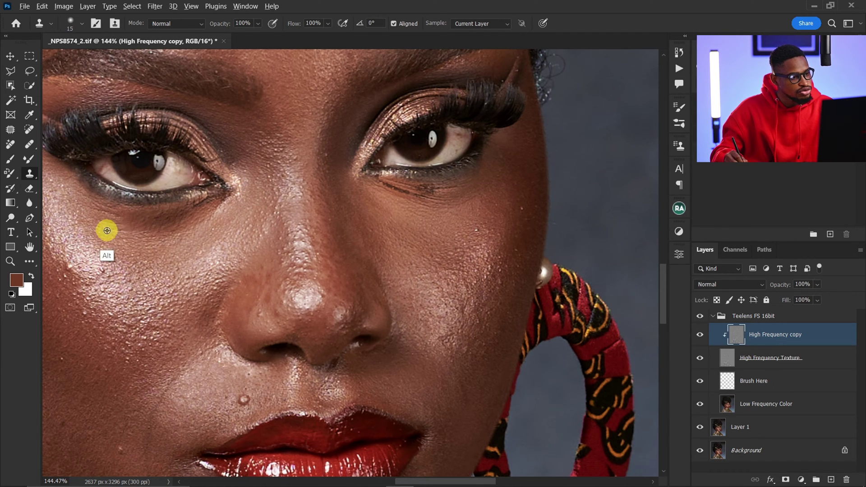
pyautogui.press('alt')
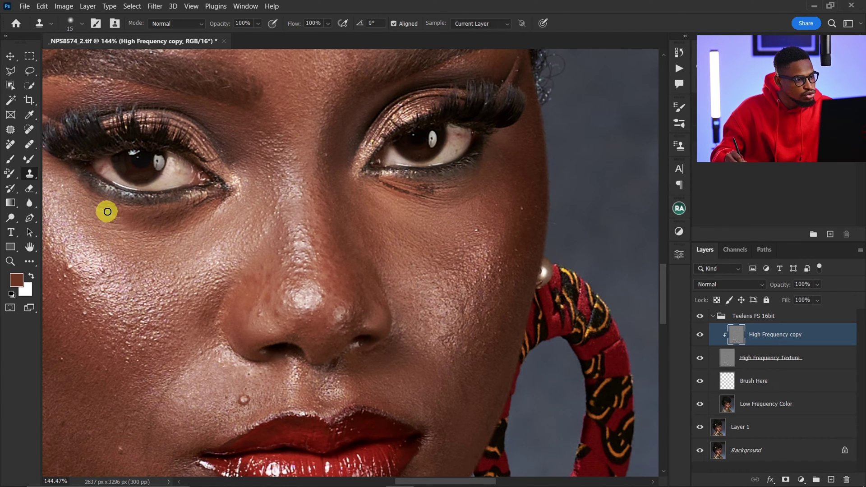
pyautogui.press('alt')
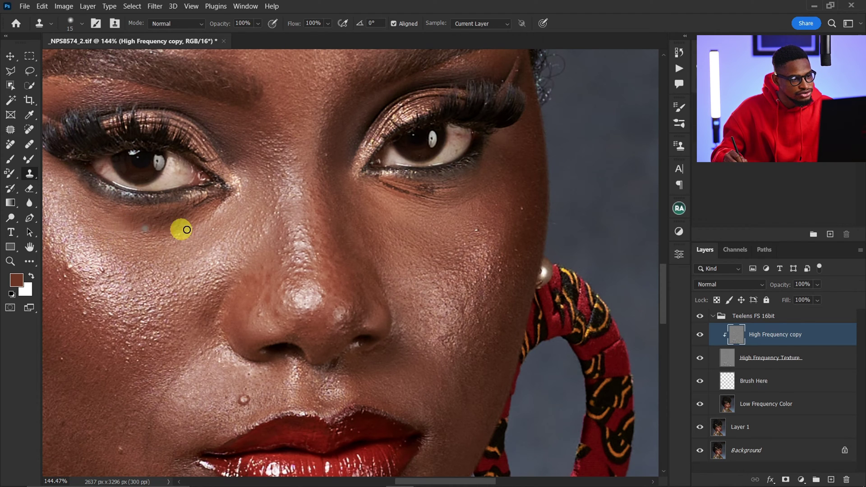
pyautogui.press('alt')
# - Clone out the crease under the right-hand eye from its outer end toward the nose, sampling the skin beside it
pyautogui.keyDown('alt'); pyautogui.click(450, 196); pyautogui.keyUp('alt')
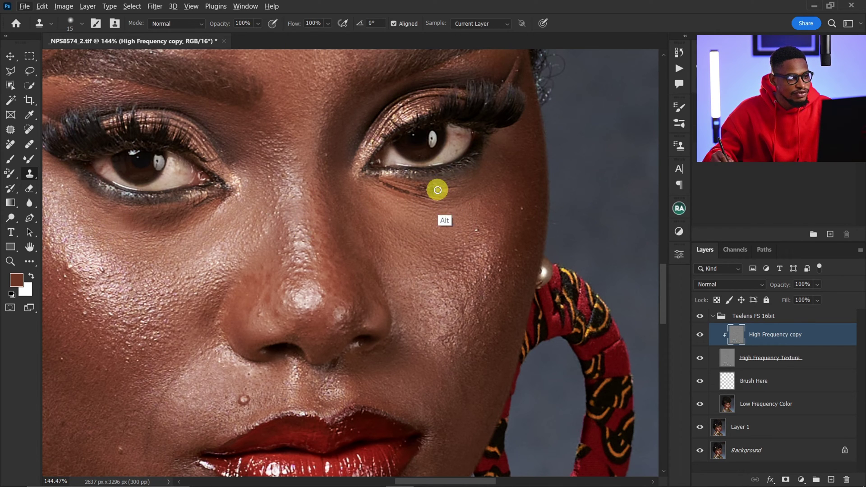
pyautogui.press('alt')
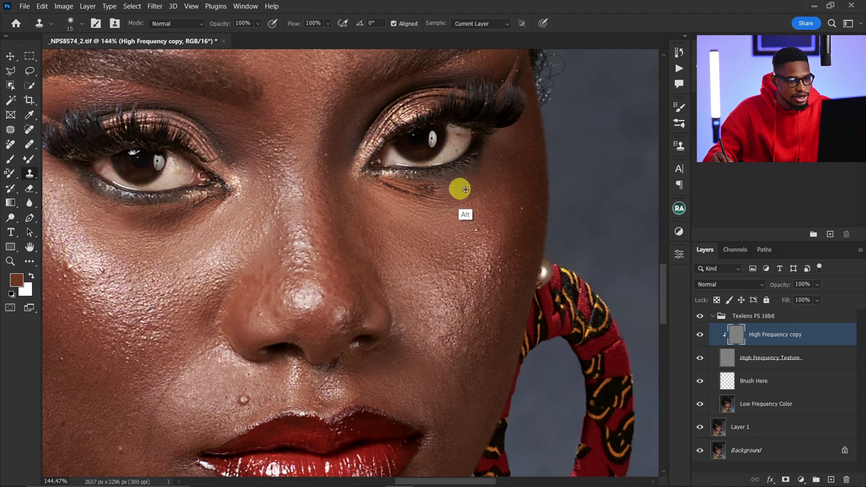
pyautogui.press('alt')
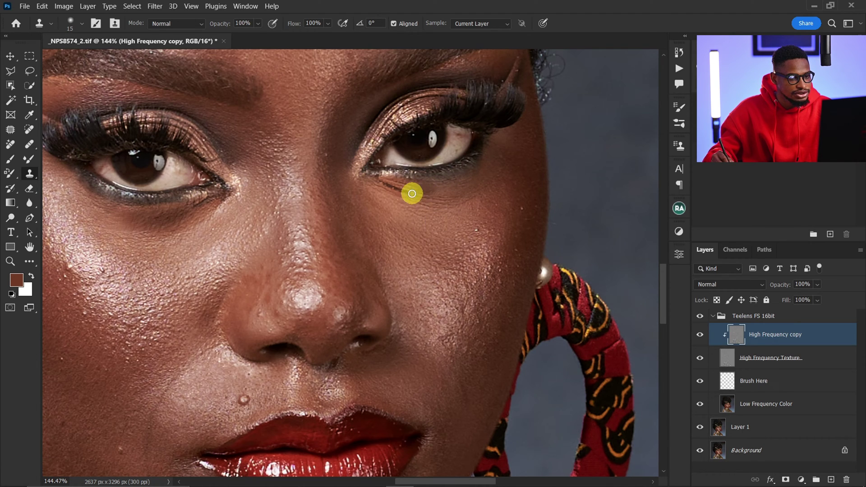
pyautogui.keyDown('alt'); pyautogui.click(414, 189); pyautogui.keyUp('alt')
pyautogui.moveTo(405, 191); pyautogui.dragTo(389, 185)
pyautogui.keyDown('alt'); pyautogui.click(411, 191); pyautogui.keyUp('alt')
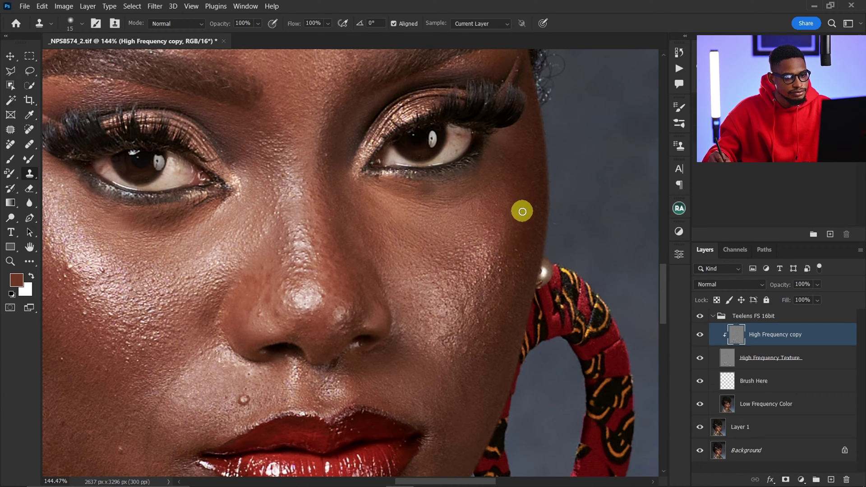
# - Inspect the cheeks and lower face, and compare the retouch with the original by hiding and showing the Teelens FS 16bit group
pyautogui.scroll(-3, 496, 180)
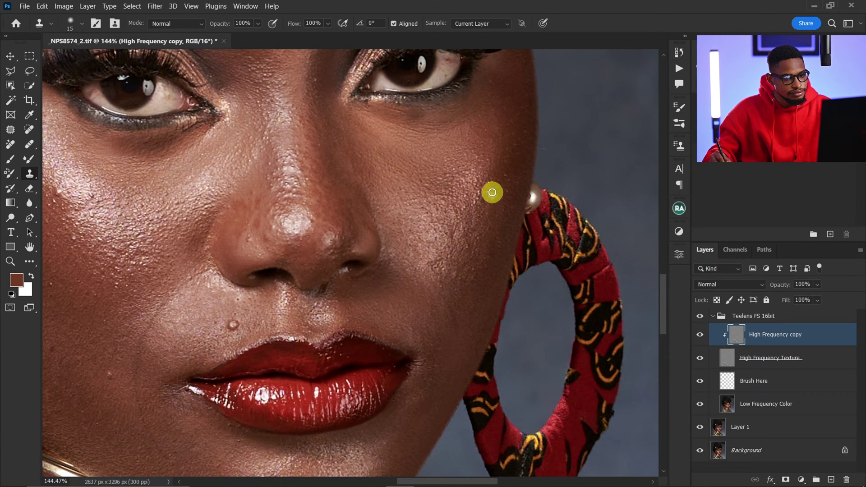
pyautogui.scroll(-3, 492, 193)
pyautogui.hscroll(-3, 491, 193)
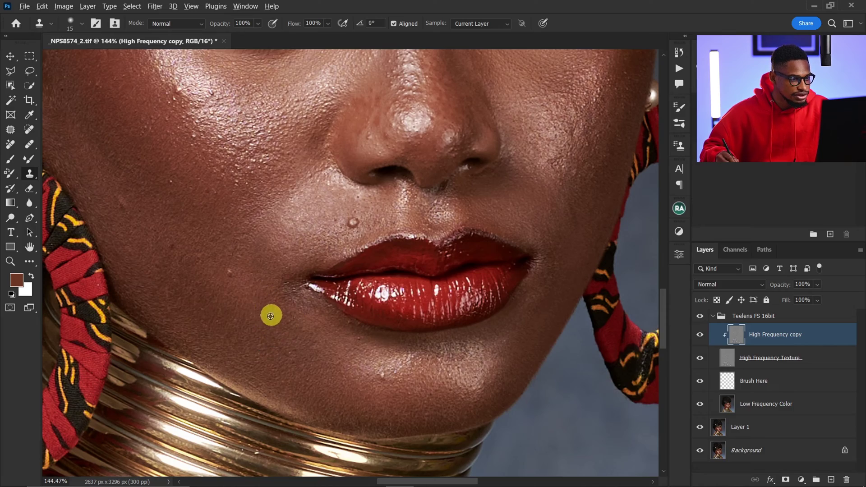
pyautogui.moveTo(228, 282); pyautogui.dragTo(321, 361)
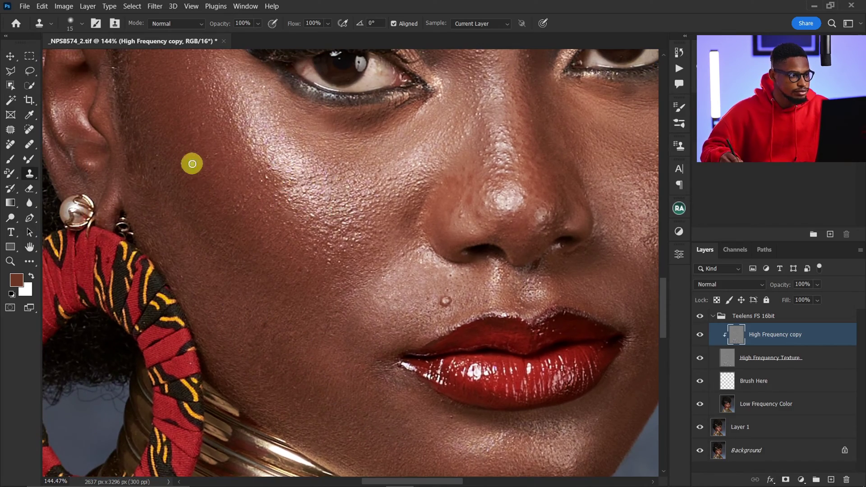
pyautogui.moveTo(241, 210); pyautogui.dragTo(224, 147)
pyautogui.moveTo(429, 226)
pyautogui.mouseDown()
pyautogui.moveTo(423, 212)
pyautogui.moveTo(483, 201)
pyautogui.mouseUp()
pyautogui.moveTo(500, 273); pyautogui.dragTo(447, 246)
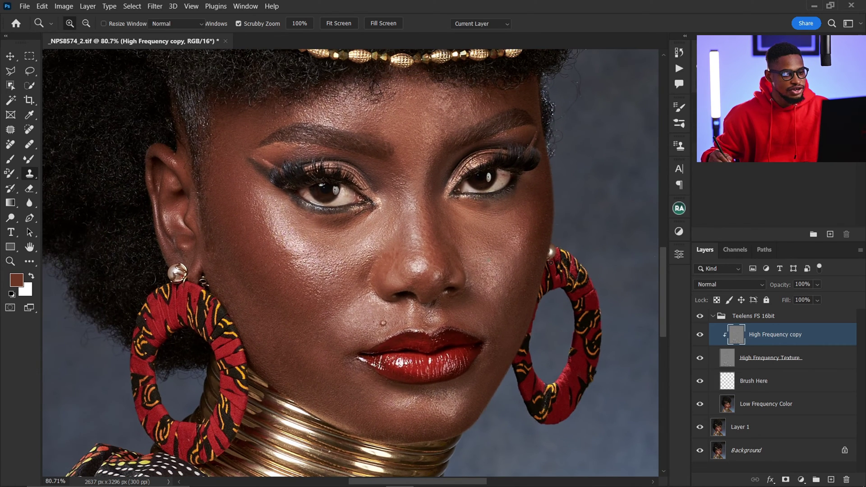
pyautogui.click(699, 317)
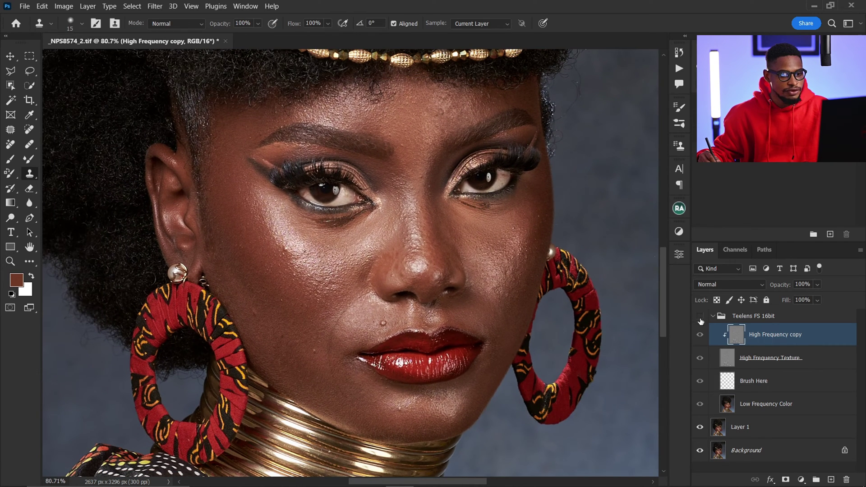
pyautogui.click(700, 317)
pyautogui.click(700, 317)
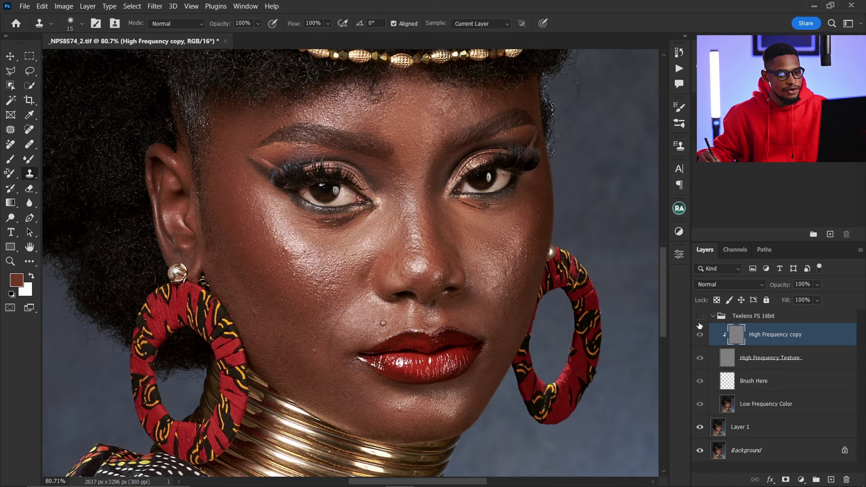
pyautogui.click(699, 317)
# - Collapse the Teelens FS 16bit group and run the DB Curves dodge and burn action from Beauty Retouch v3
pyautogui.click(712, 316)
pyautogui.scroll(2, 297, 254)
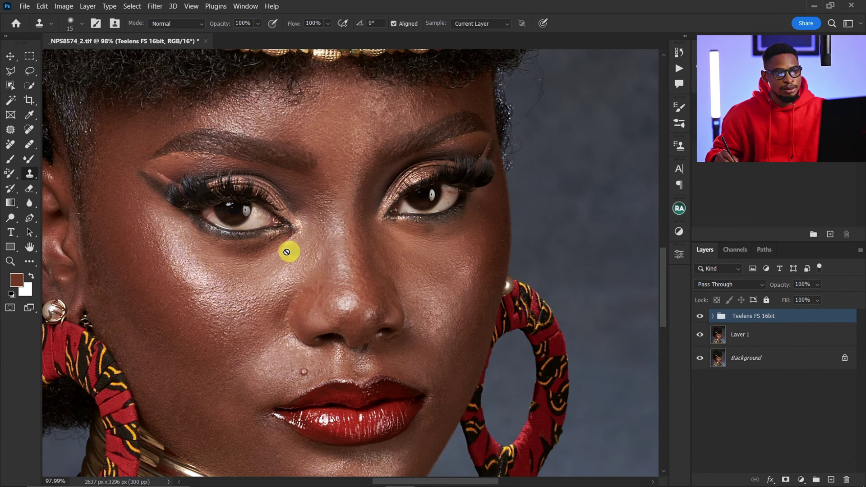
pyautogui.keyDown('alt'); pyautogui.click(286, 252); pyautogui.keyUp('alt')
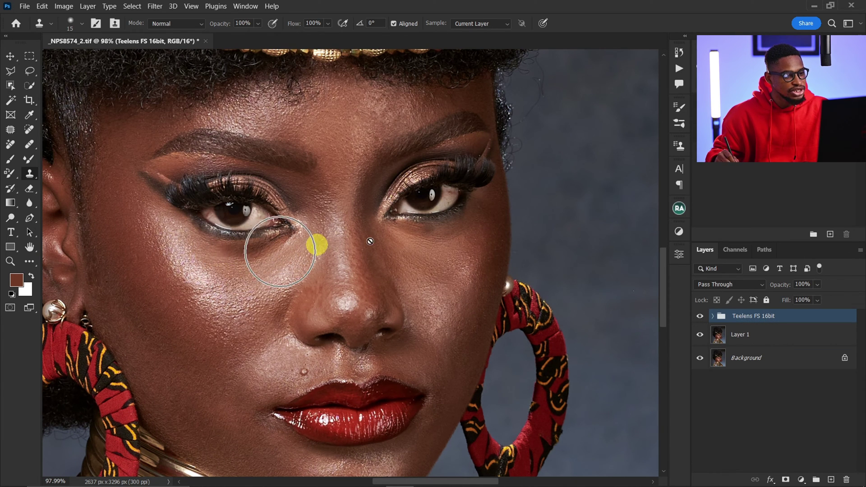
pyautogui.moveTo(367, 250)
pyautogui.mouseDown()
pyautogui.moveTo(339, 253)
pyautogui.moveTo(286, 231)
pyautogui.mouseUp()
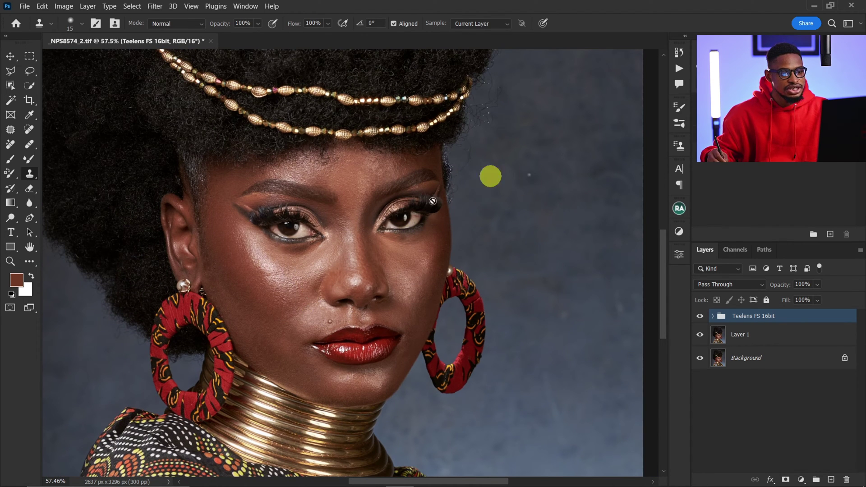
pyautogui.click(678, 210)
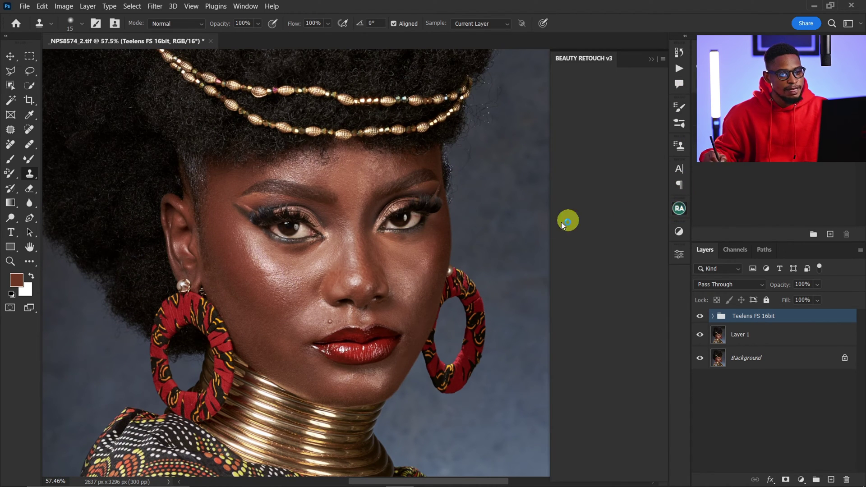
pyautogui.click(577, 127)
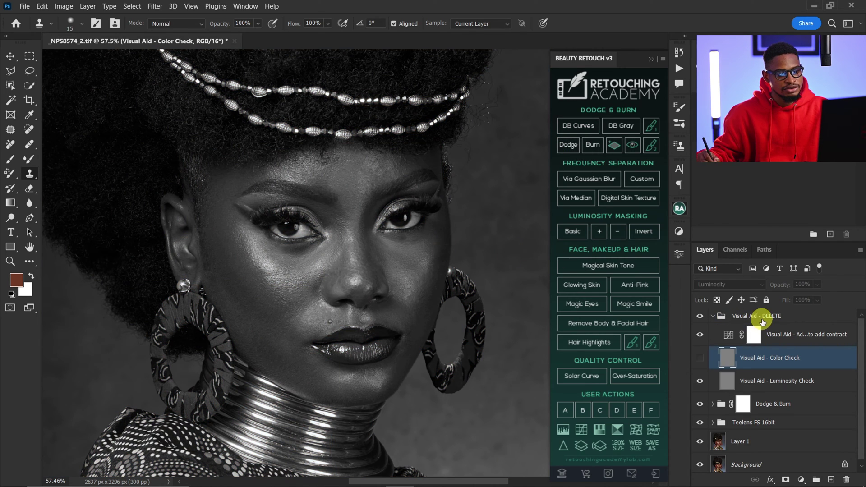
# - Delete the Visual Aid - DELETE group above the Dodge & Burn group
pyautogui.click(758, 320)
pyautogui.press('Delete')
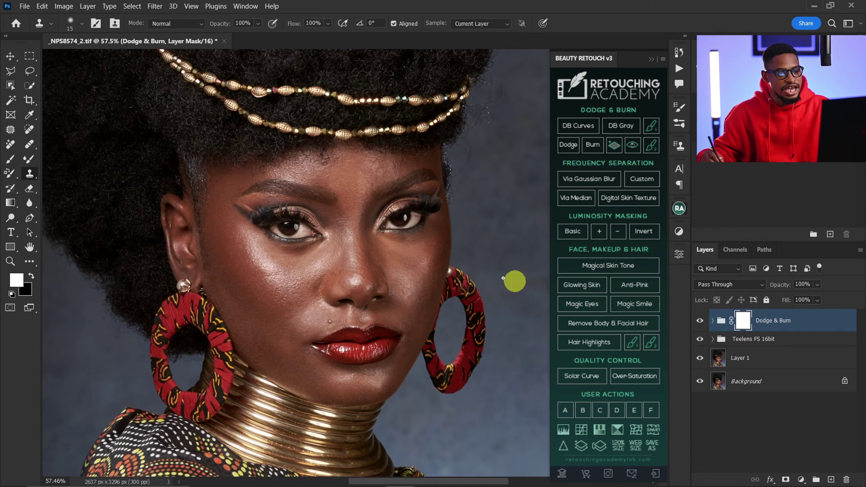
pyautogui.hotkey('ctrl', 'space')
pyautogui.moveTo(411, 241); pyautogui.dragTo(439, 249)
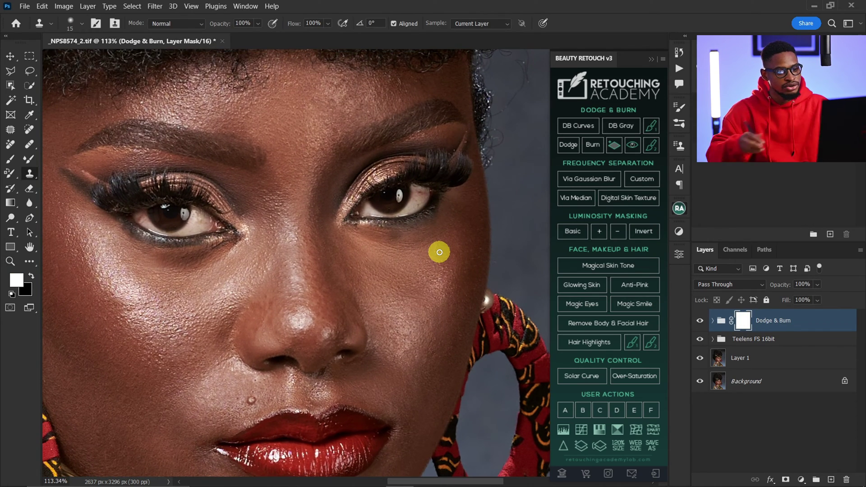
# - Expand the Dodge & Burn group and select the Dodge Curve layer mask for painting
pyautogui.hotkey('ctrl', 'space')
pyautogui.moveTo(357, 170); pyautogui.dragTo(320, 229)
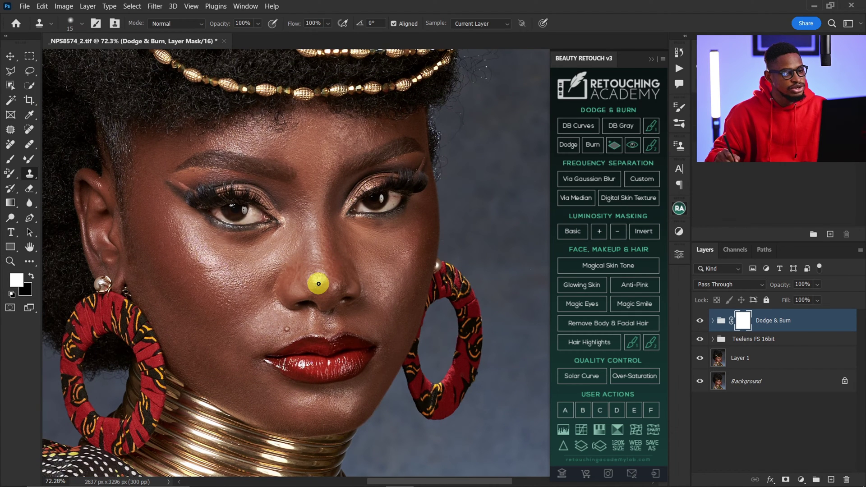
pyautogui.press(']')
pyautogui.press(']')
pyautogui.press(']')
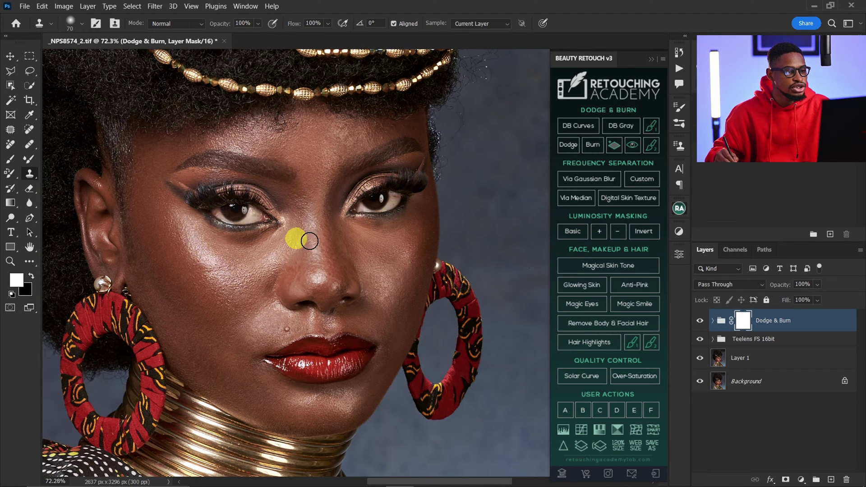
pyautogui.click(720, 327)
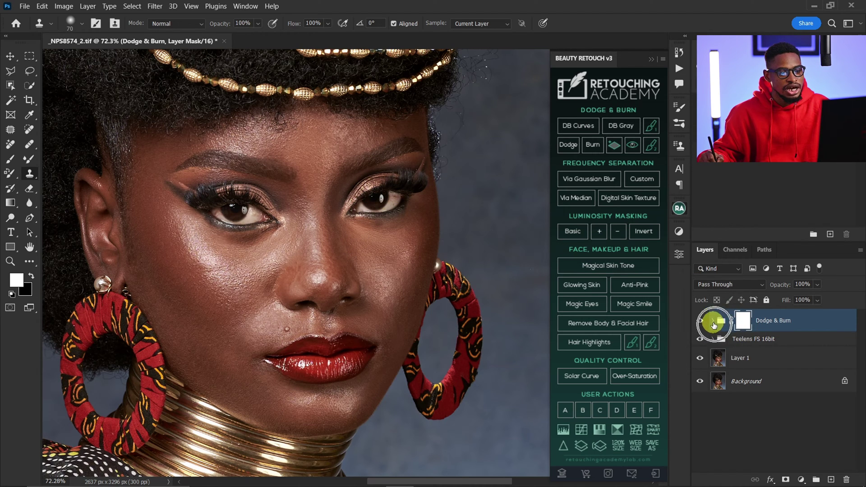
pyautogui.click(714, 323)
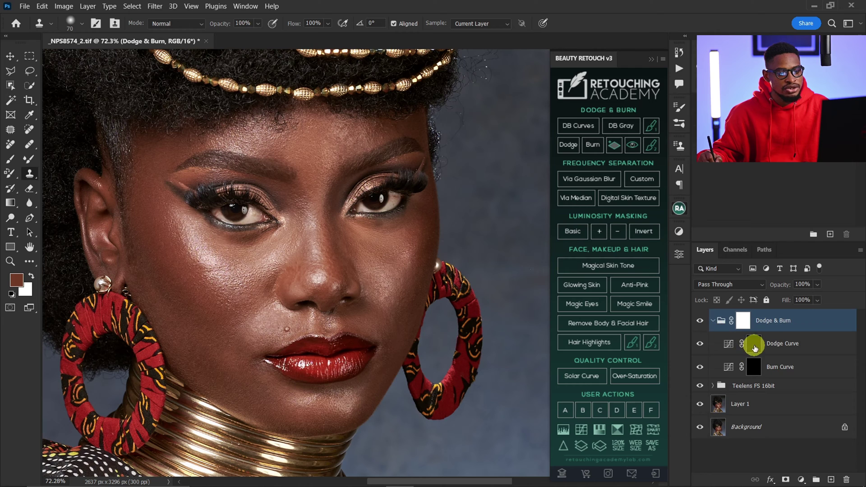
pyautogui.click(754, 346)
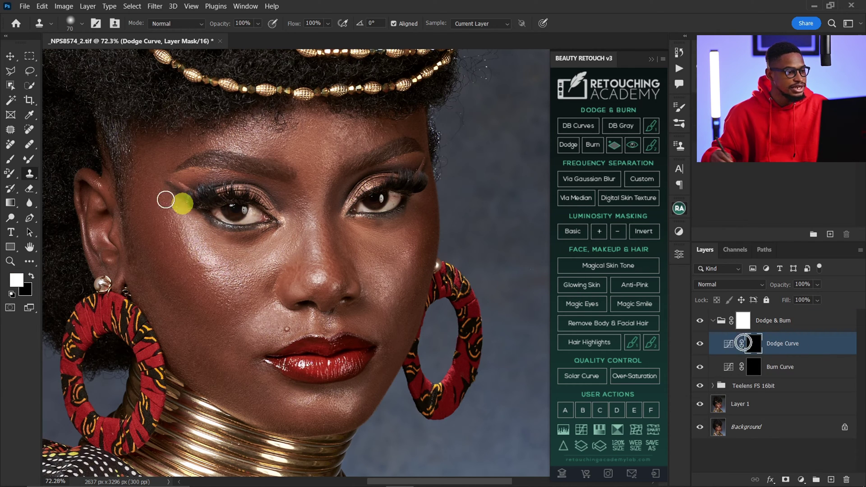
# - Set up the Brush tool with 2% flow and the Soft Round preset
pyautogui.click(12, 161)
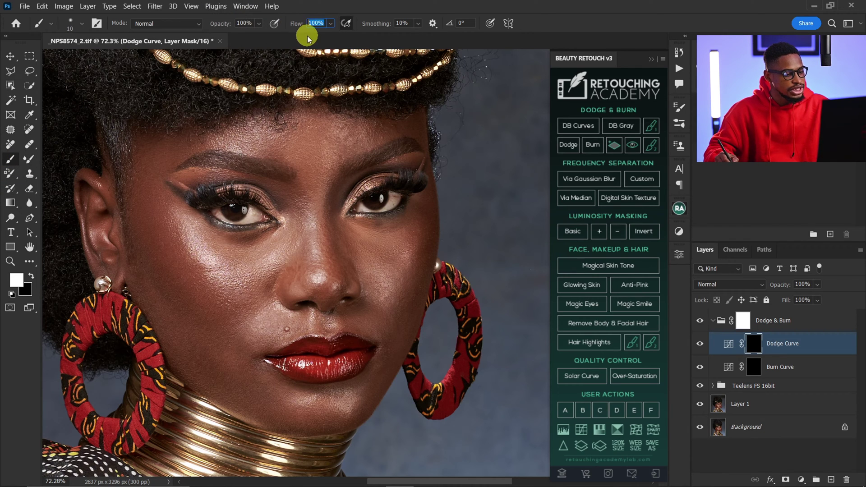
pyautogui.click(273, 172)
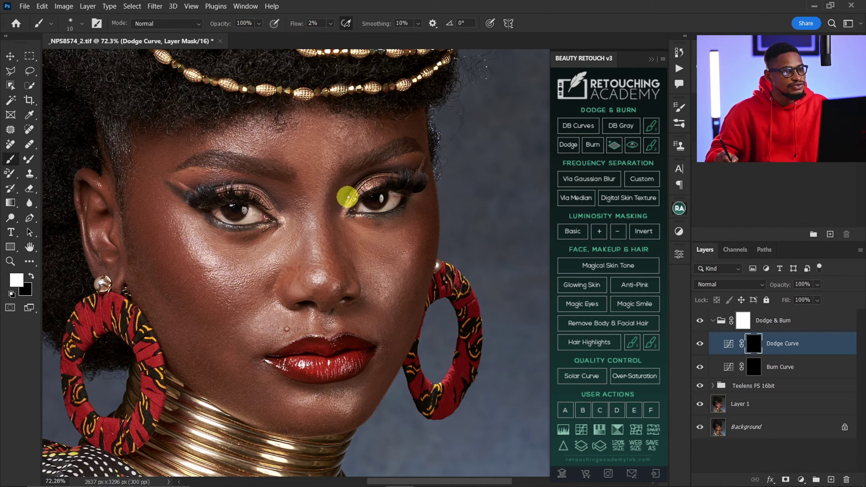
pyautogui.click(88, 40)
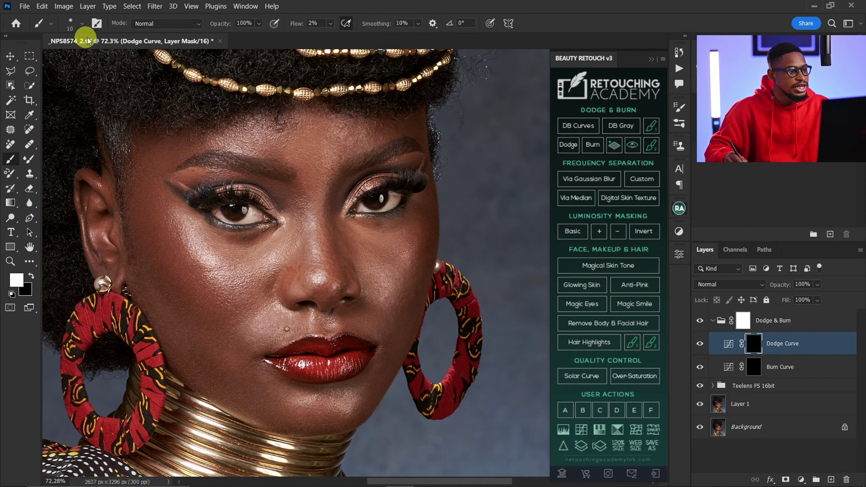
pyautogui.click(79, 28)
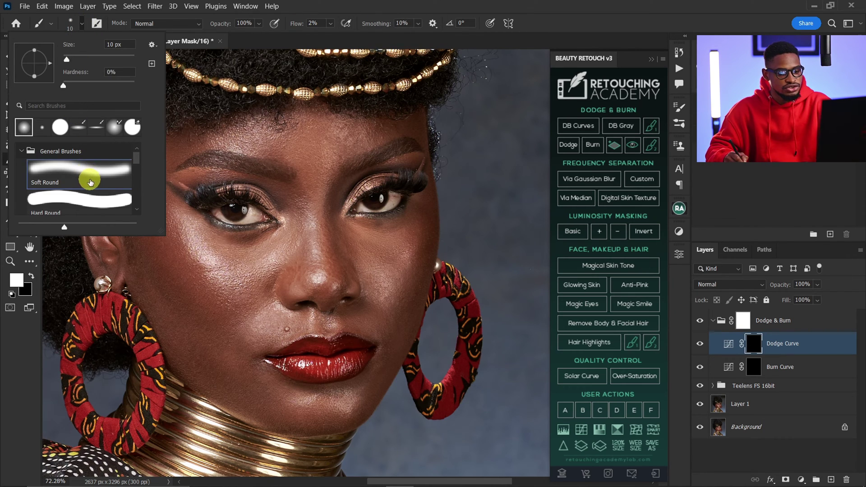
pyautogui.doubleClick(89, 176)
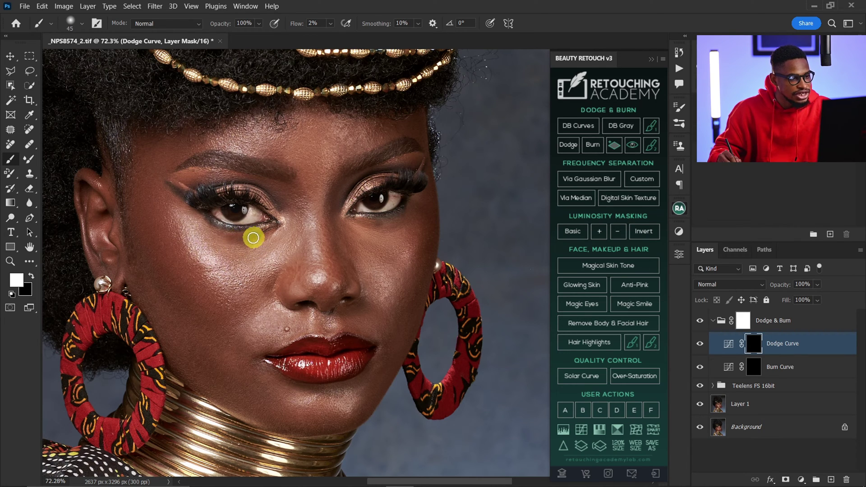
# - Lighten the dark patches under the left-hand eye on the Dodge Curve mask, comparing with the Dodge & Burn group hidden and shown
pyautogui.scroll(3, 260, 236)
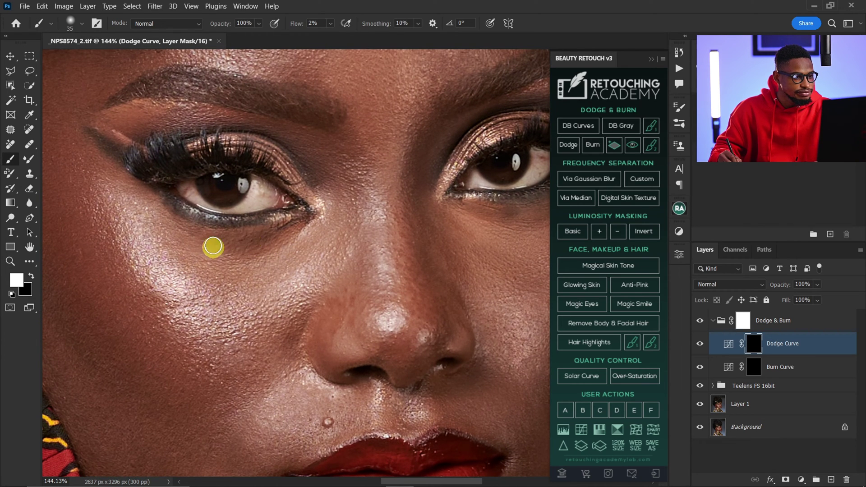
pyautogui.press('ctrl')
pyautogui.press('ctrl')
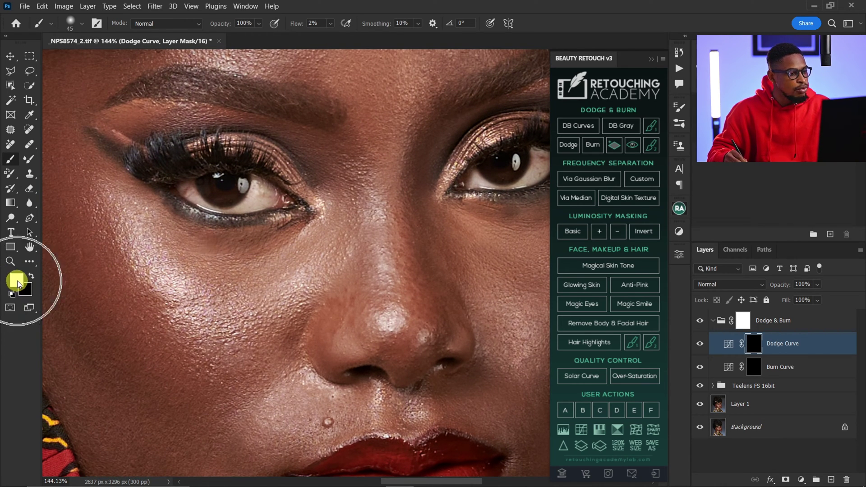
pyautogui.press('ctrl')
pyautogui.press('ctrl')
pyautogui.press('ctrl')
pyautogui.press('ctrl')
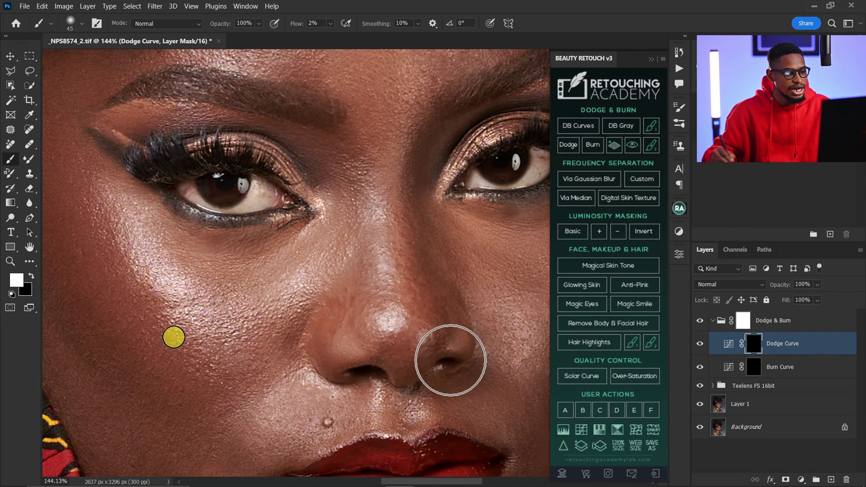
pyautogui.press('ctrl')
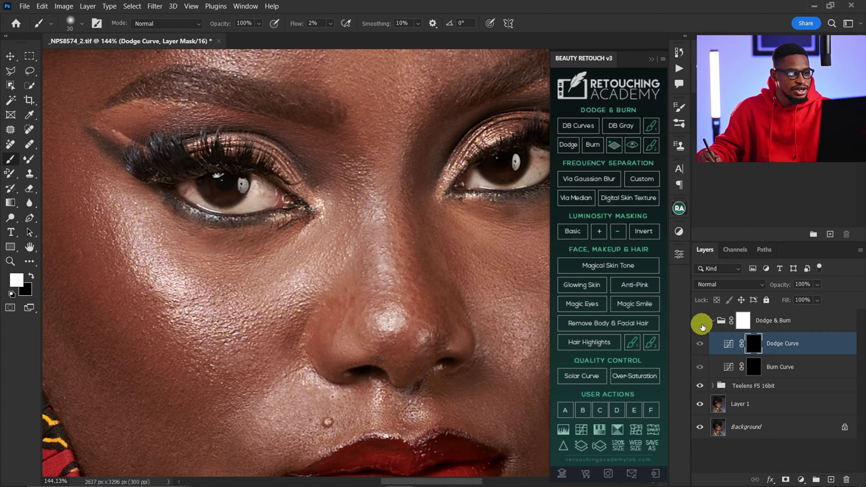
pyautogui.click(700, 322)
pyautogui.click(701, 322)
pyautogui.press('[')
pyautogui.press('[')
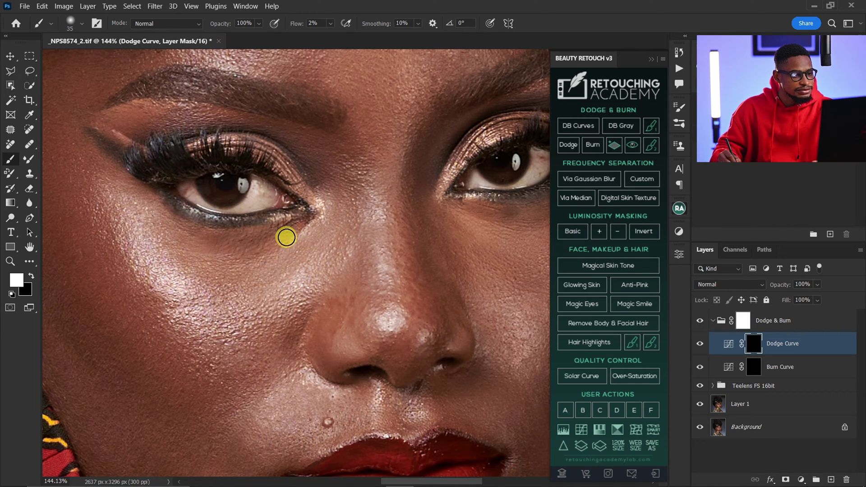
# - Darken the bright patches under the right-hand eye by painting white on the Burn Curve mask
pyautogui.hscroll(5, 279, 233)
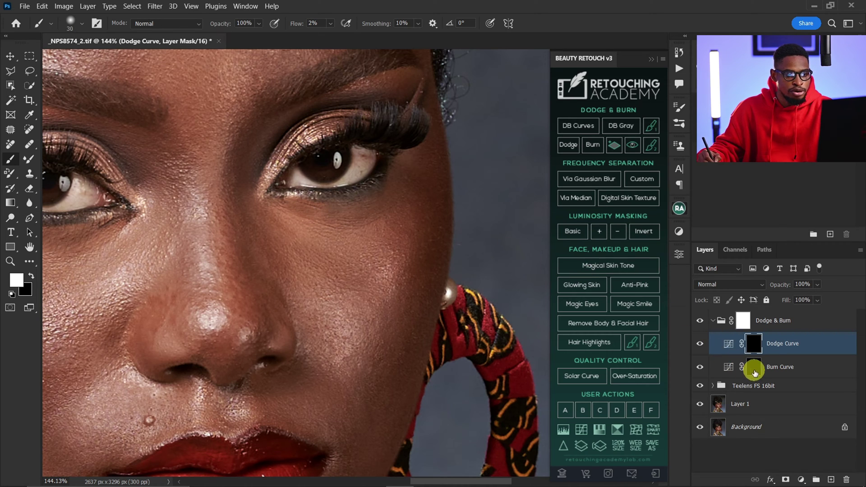
pyautogui.click(744, 365)
pyautogui.press('[')
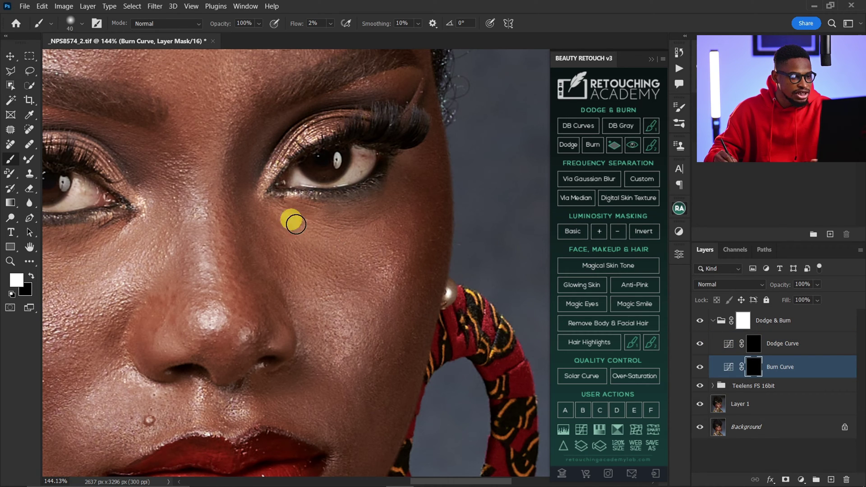
pyautogui.press(']')
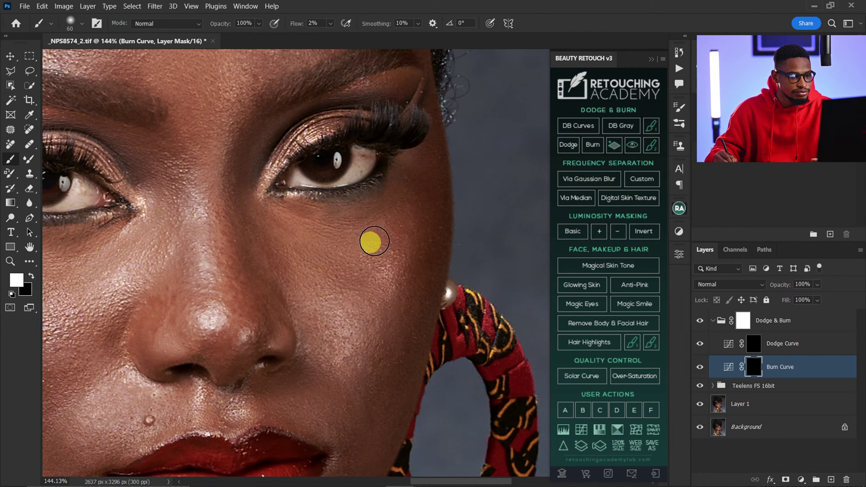
# - Lighten the dark patches on the right-hand cheek and beside the nose by painting on the Dodge Curve mask
pyautogui.click(753, 343)
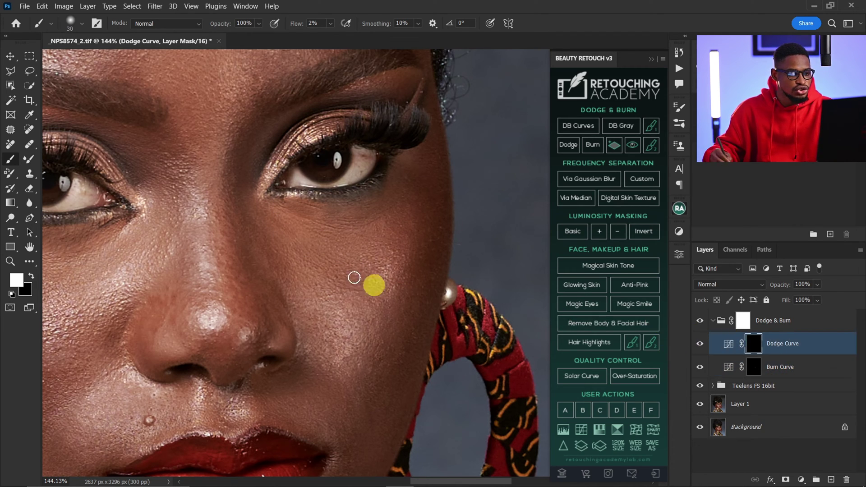
pyautogui.press('[')
pyautogui.press('[')
pyautogui.moveTo(332, 279)
pyautogui.mouseDown()
pyautogui.moveTo(360, 277)
pyautogui.moveTo(317, 266)
pyautogui.moveTo(346, 277)
pyautogui.moveTo(317, 272)
pyautogui.moveTo(366, 262)
pyautogui.mouseUp()
pyautogui.press(']')
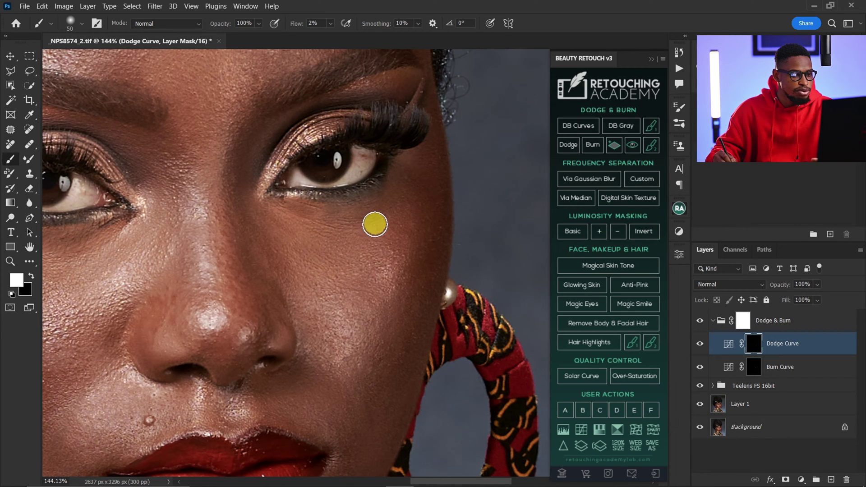
pyautogui.moveTo(351, 222)
pyautogui.mouseDown()
pyautogui.moveTo(291, 204)
pyautogui.moveTo(313, 215)
pyautogui.moveTo(293, 206)
pyautogui.moveTo(386, 213)
pyautogui.moveTo(346, 230)
pyautogui.moveTo(345, 243)
pyautogui.moveTo(309, 266)
pyautogui.moveTo(357, 254)
pyautogui.moveTo(275, 230)
pyautogui.moveTo(290, 284)
pyautogui.mouseUp()
pyautogui.press(']')
pyautogui.press(']')
pyautogui.press(']')
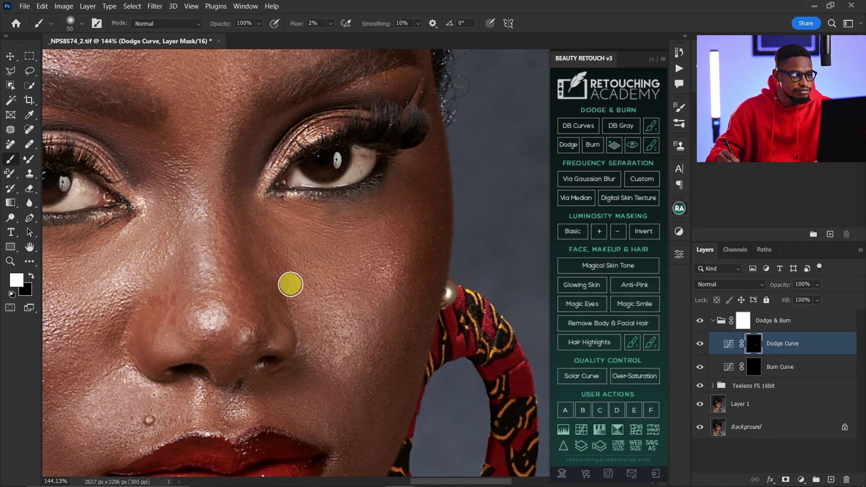
# - Lighten the uneven skin below the left-hand eye on the Dodge Curve mask with a small soft brush
pyautogui.moveTo(193, 286); pyautogui.dragTo(468, 245)
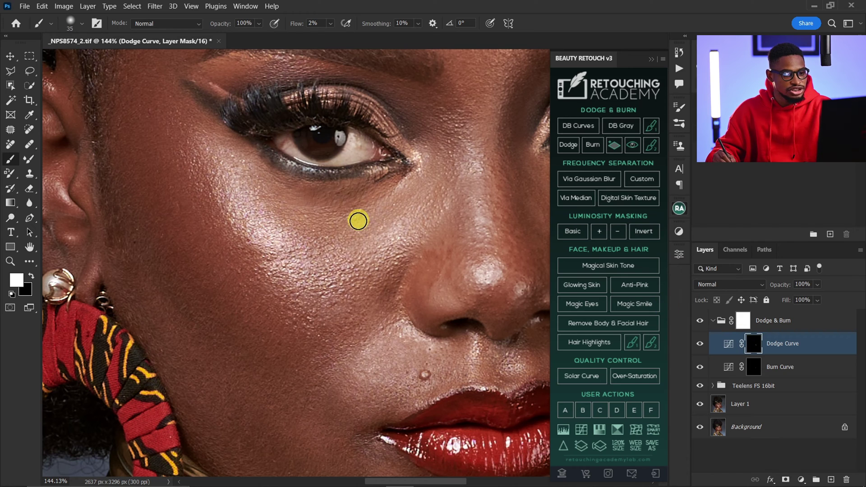
pyautogui.press(']')
pyautogui.moveTo(279, 217)
pyautogui.mouseDown()
pyautogui.moveTo(289, 228)
pyautogui.moveTo(349, 224)
pyautogui.moveTo(254, 202)
pyautogui.moveTo(334, 232)
pyautogui.moveTo(372, 221)
pyautogui.moveTo(325, 234)
pyautogui.moveTo(345, 238)
pyautogui.moveTo(408, 198)
pyautogui.moveTo(303, 241)
pyautogui.moveTo(333, 241)
pyautogui.moveTo(287, 220)
pyautogui.moveTo(301, 233)
pyautogui.moveTo(365, 240)
pyautogui.mouseUp()
pyautogui.press('[')
pyautogui.press('[')
pyautogui.press('[')
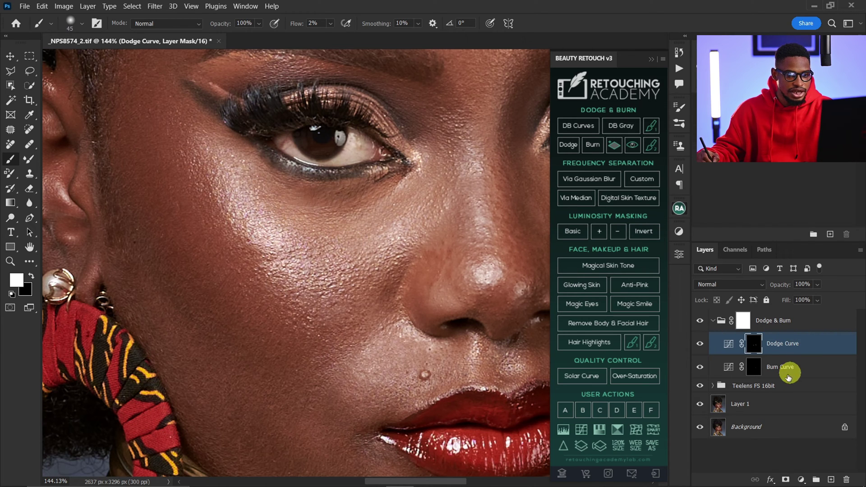
# - Darken the bright patches on the left-hand cheek beside the nose by painting on the Burn Curve mask
pyautogui.click(760, 368)
pyautogui.moveTo(384, 202)
pyautogui.mouseDown()
pyautogui.moveTo(396, 192)
pyautogui.moveTo(362, 225)
pyautogui.moveTo(284, 216)
pyautogui.moveTo(424, 300)
pyautogui.mouseUp()
pyautogui.press(']')
pyautogui.press(']')
pyautogui.press(']')
pyautogui.press(']')
# - Lighten the dark skin around the mouth corners and below the lips by painting on the Dodge Curve mask
pyautogui.moveTo(363, 305); pyautogui.dragTo(313, 328)
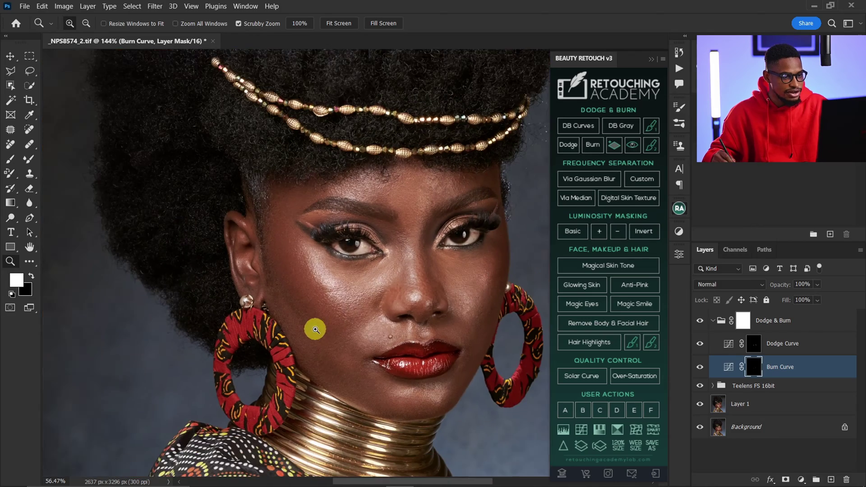
pyautogui.moveTo(375, 329); pyautogui.dragTo(301, 239)
pyautogui.moveTo(277, 280); pyautogui.dragTo(340, 292)
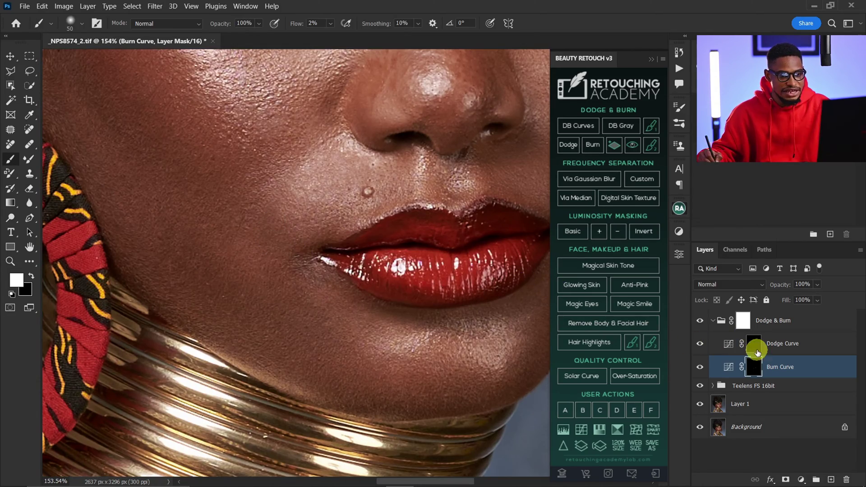
pyautogui.click(754, 346)
pyautogui.press('[')
pyautogui.moveTo(321, 255)
pyautogui.mouseDown()
pyautogui.moveTo(269, 226)
pyautogui.moveTo(295, 216)
pyautogui.moveTo(284, 230)
pyautogui.moveTo(270, 222)
pyautogui.moveTo(265, 253)
pyautogui.moveTo(282, 222)
pyautogui.moveTo(263, 250)
pyautogui.moveTo(287, 281)
pyautogui.moveTo(282, 264)
pyautogui.moveTo(322, 287)
pyautogui.moveTo(296, 260)
pyautogui.moveTo(296, 287)
pyautogui.moveTo(306, 288)
pyautogui.moveTo(284, 264)
pyautogui.moveTo(312, 239)
pyautogui.moveTo(291, 243)
pyautogui.moveTo(329, 276)
pyautogui.moveTo(290, 270)
pyautogui.moveTo(318, 287)
pyautogui.moveTo(306, 270)
pyautogui.mouseUp()
pyautogui.press(']')
pyautogui.press(']')
pyautogui.press('[')
pyautogui.press('[')
pyautogui.click(301, 264)
pyautogui.moveTo(422, 317)
pyautogui.mouseDown()
pyautogui.moveTo(225, 339)
pyautogui.moveTo(267, 355)
pyautogui.moveTo(261, 348)
pyautogui.mouseUp()
pyautogui.press('[')
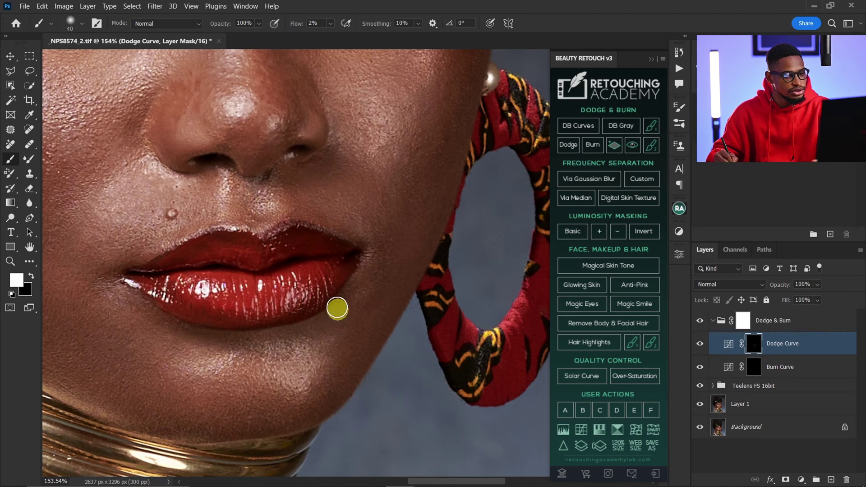
# - Compare the portrait with the Dodge & Burn group hidden and shown, and review the whole image
pyautogui.scroll(-8, 337, 308)
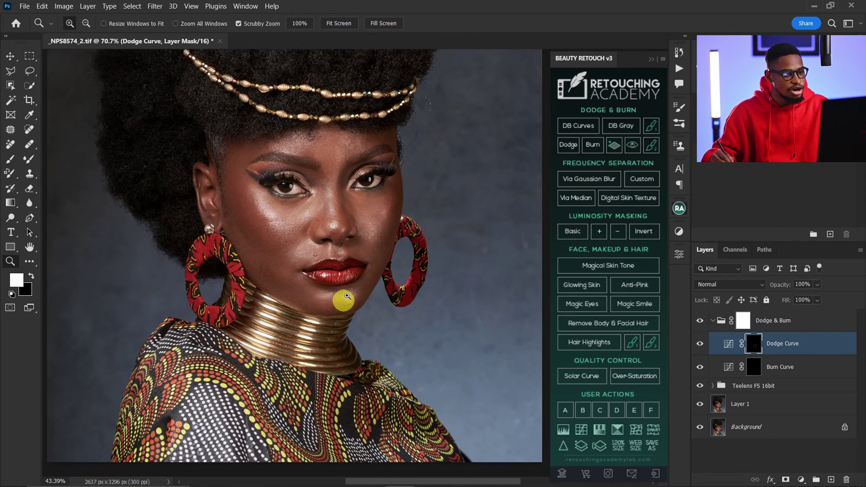
pyautogui.click(698, 320)
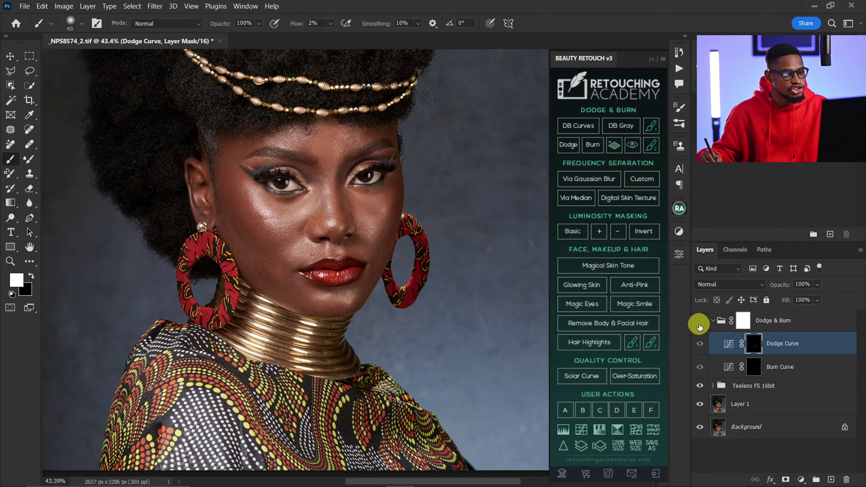
pyautogui.click(699, 323)
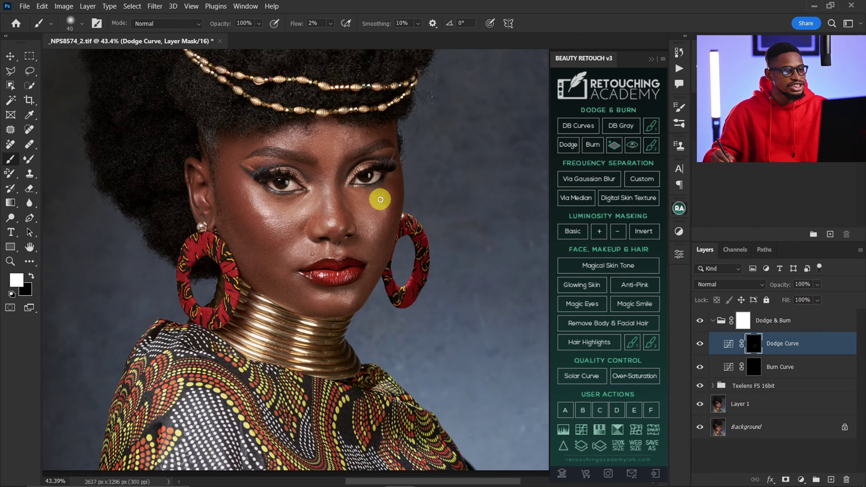
pyautogui.press('z')
pyautogui.moveTo(378, 197)
pyautogui.mouseDown()
pyautogui.moveTo(362, 215)
pyautogui.moveTo(342, 207)
pyautogui.mouseUp()
pyautogui.press('b')
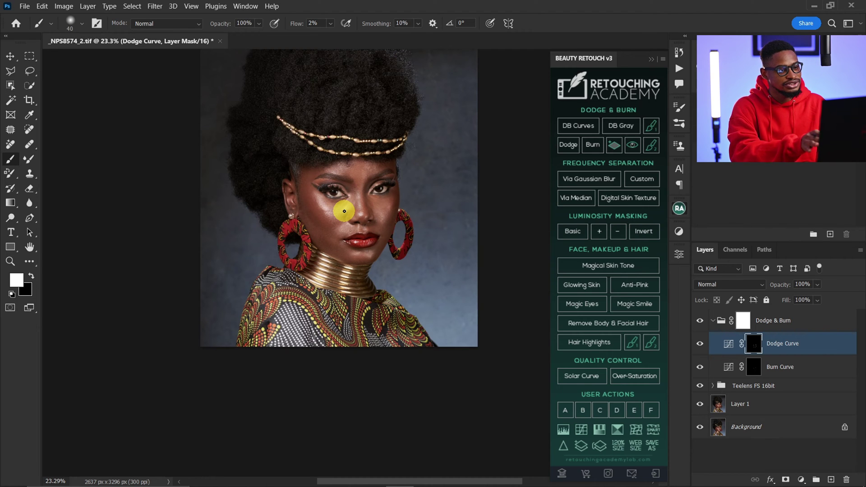
pyautogui.moveTo(344, 211); pyautogui.dragTo(347, 292)
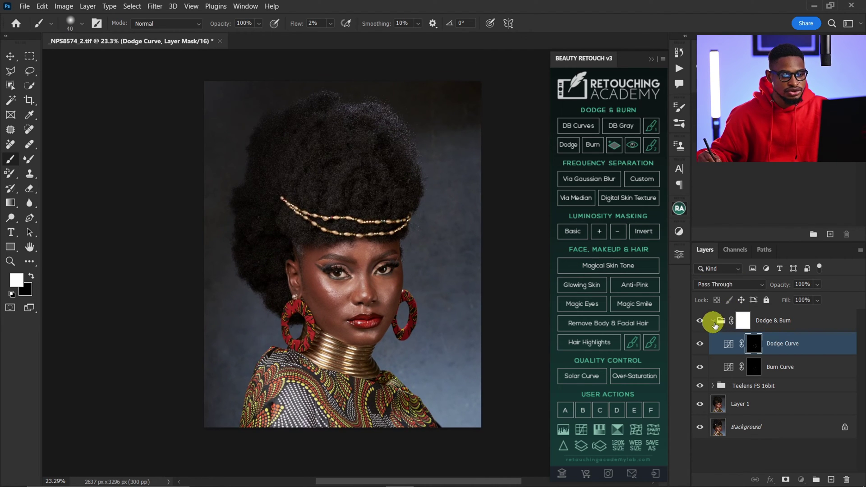
# - Collapse the Dodge & Burn group and run the Teelens FS 16bit action above it with a Gaussian Blur radius of 7 pixels
pyautogui.click(713, 321)
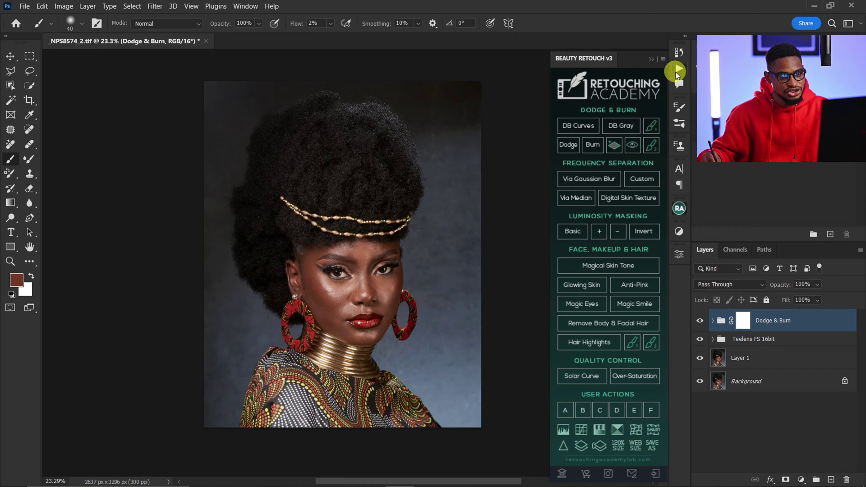
pyautogui.click(676, 71)
pyautogui.click(569, 289)
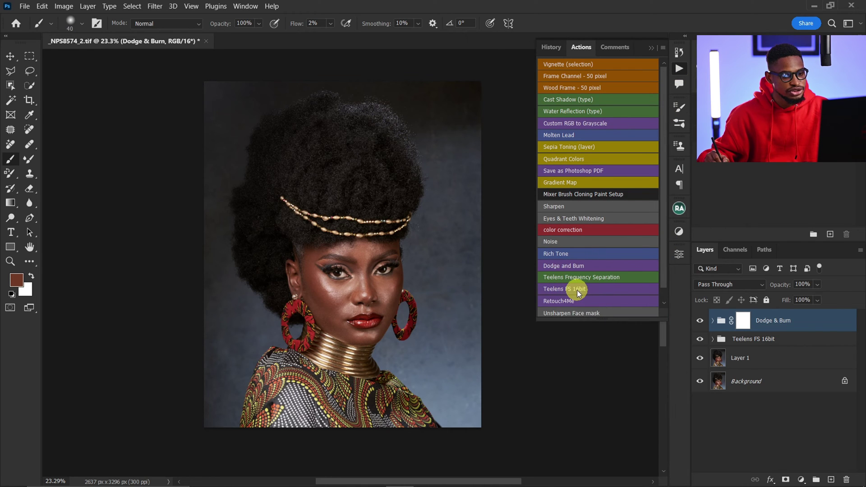
pyautogui.write('7')
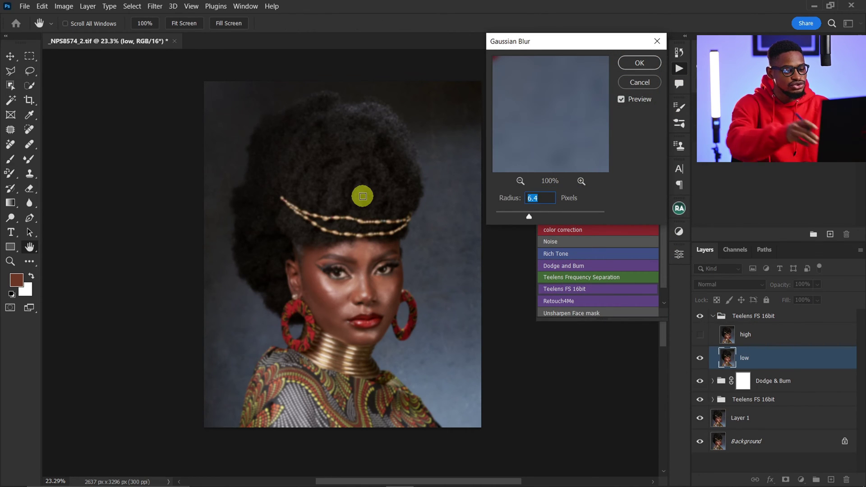
pyautogui.click(636, 63)
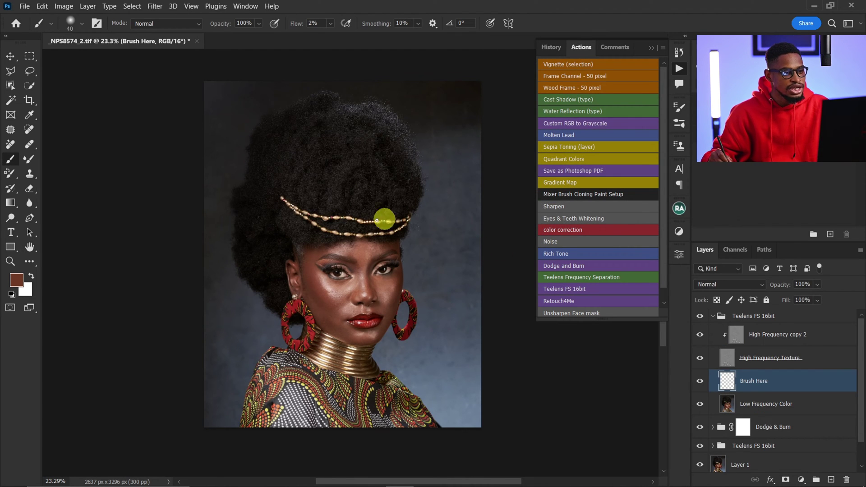
# - Activate the Mixer Brush for the Brush Here layer with Wet 30%, Load 20%, Mix 0%, Flow 30% and Sample All Layers enabled
pyautogui.click(29, 161)
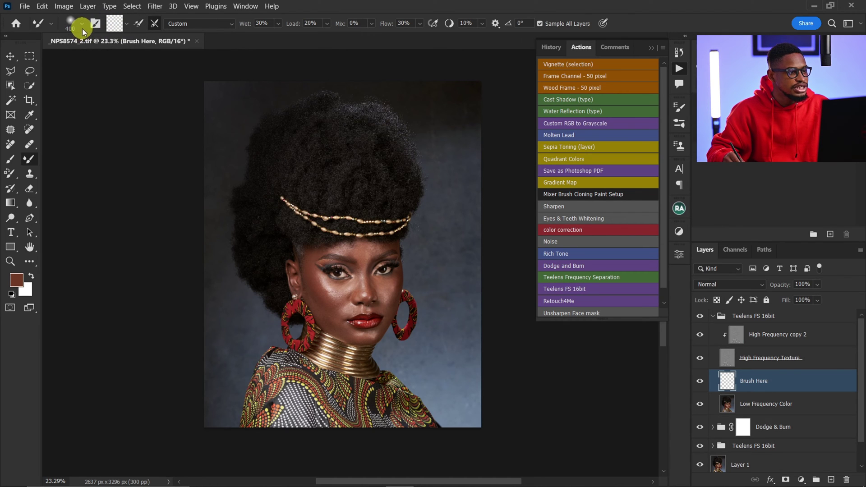
pyautogui.click(82, 27)
pyautogui.click(241, 59)
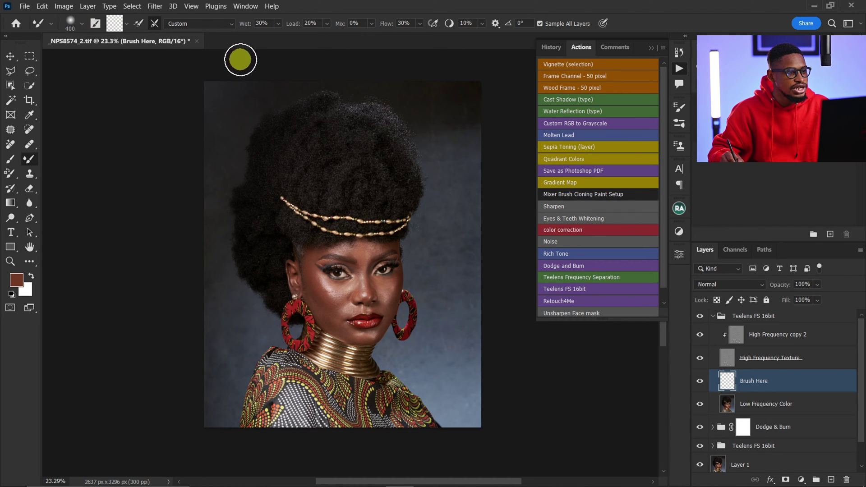
pyautogui.press('ctrl')
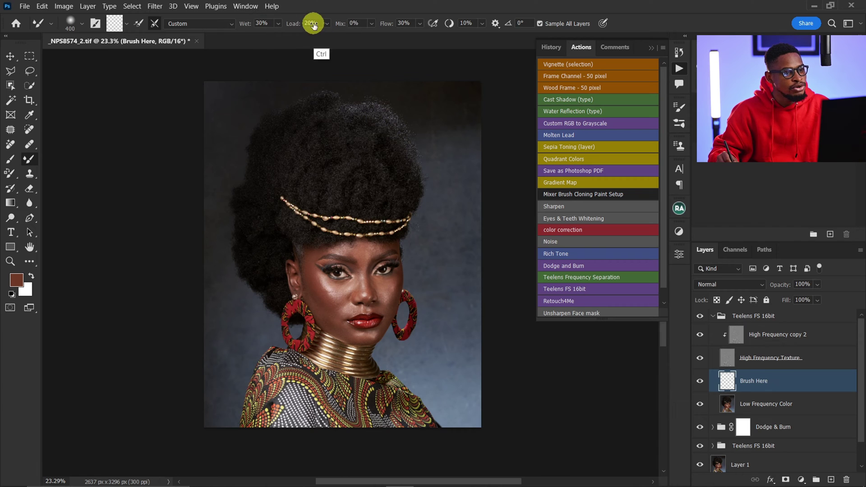
pyautogui.click(360, 23)
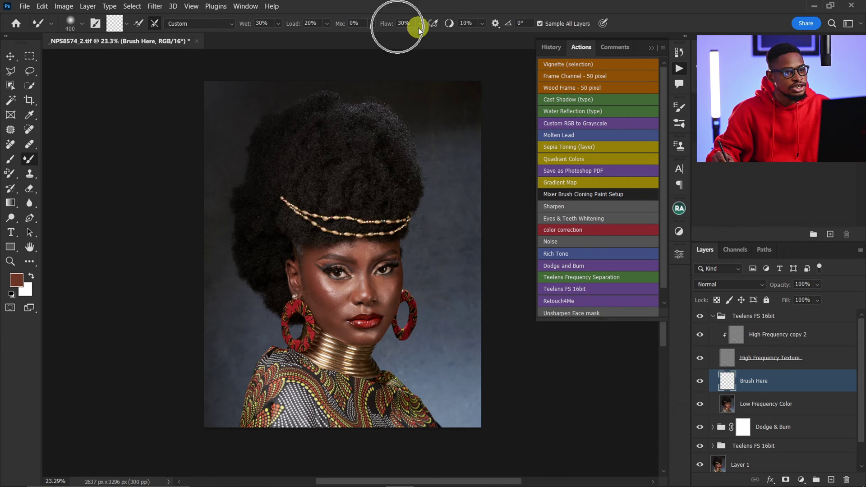
pyautogui.click(404, 24)
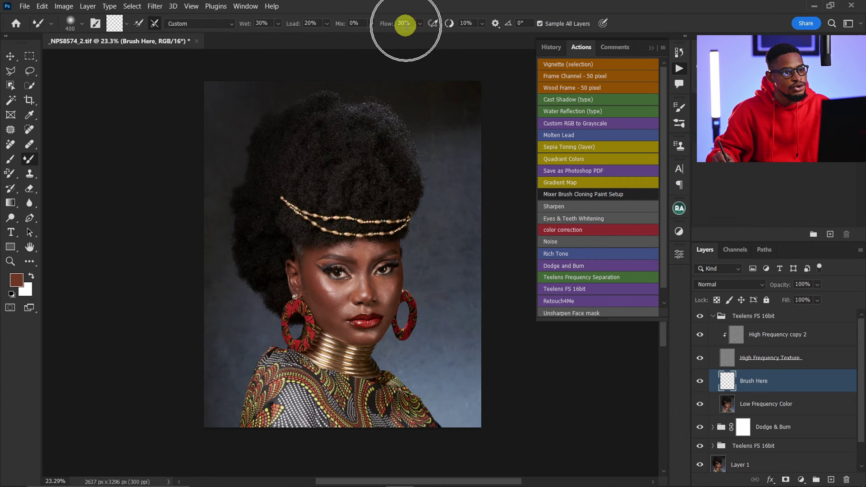
pyautogui.click(540, 24)
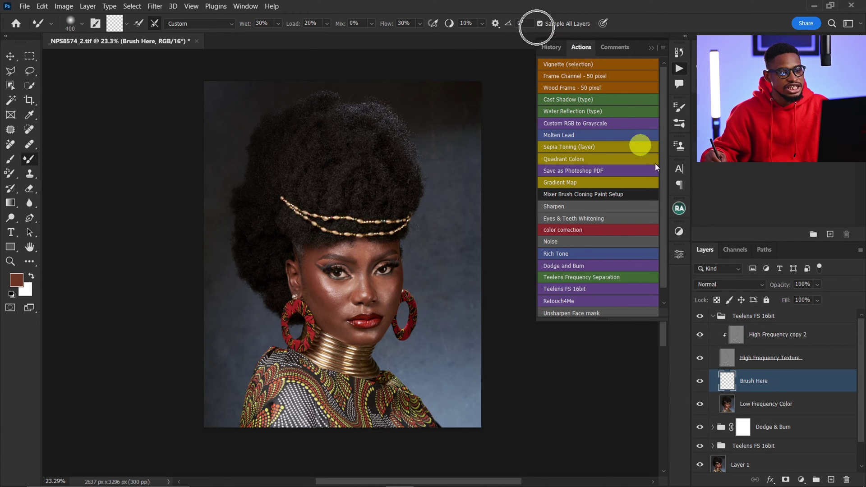
pyautogui.click(730, 383)
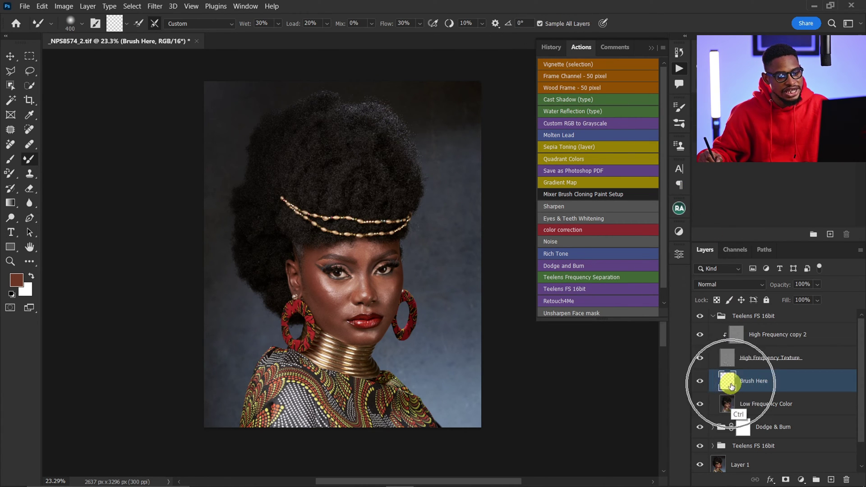
pyautogui.click(737, 406)
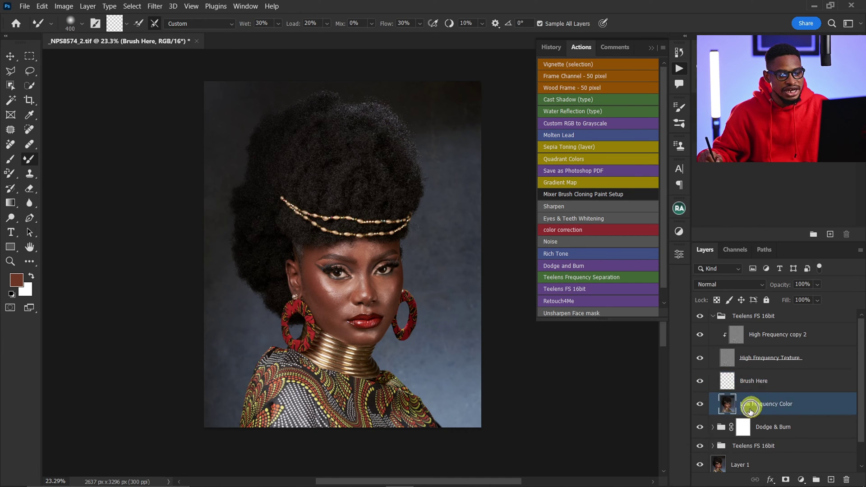
pyautogui.click(539, 24)
pyautogui.click(539, 25)
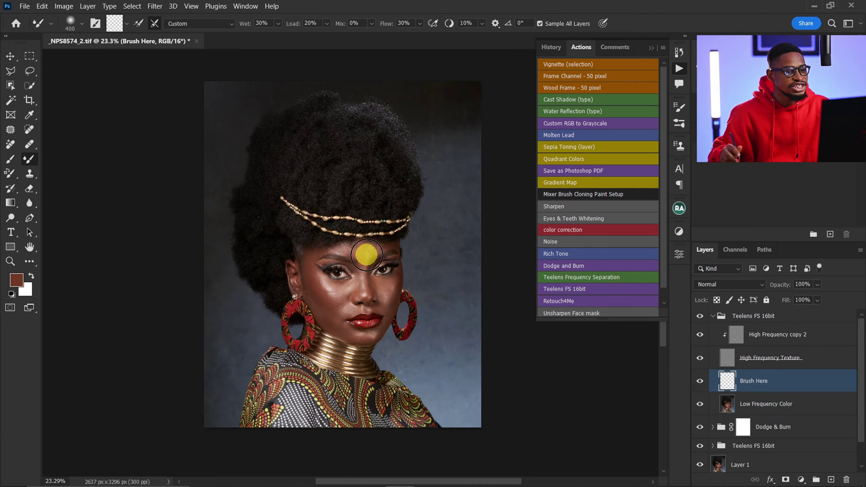
# - Hide the High Frequency Texture layer so only the face's low-frequency colours show, keeping the Brush Here layer selected
pyautogui.press('z')
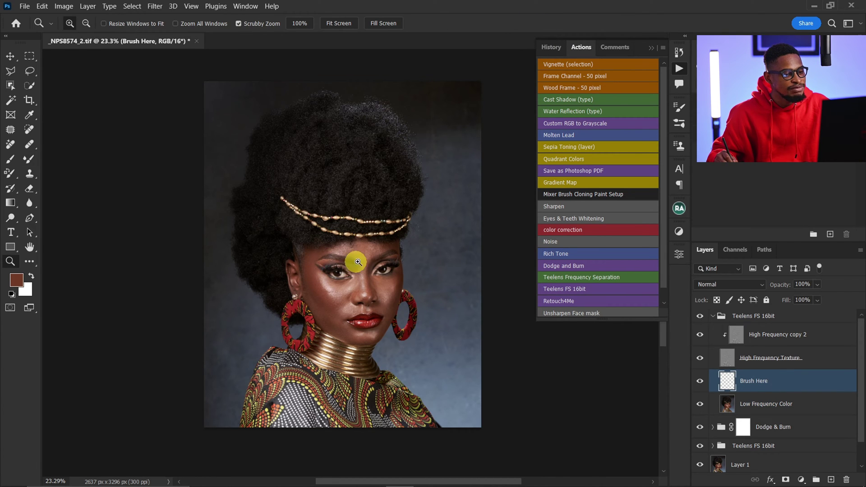
pyautogui.moveTo(357, 261)
pyautogui.mouseDown()
pyautogui.moveTo(373, 257)
pyautogui.moveTo(387, 213)
pyautogui.mouseUp()
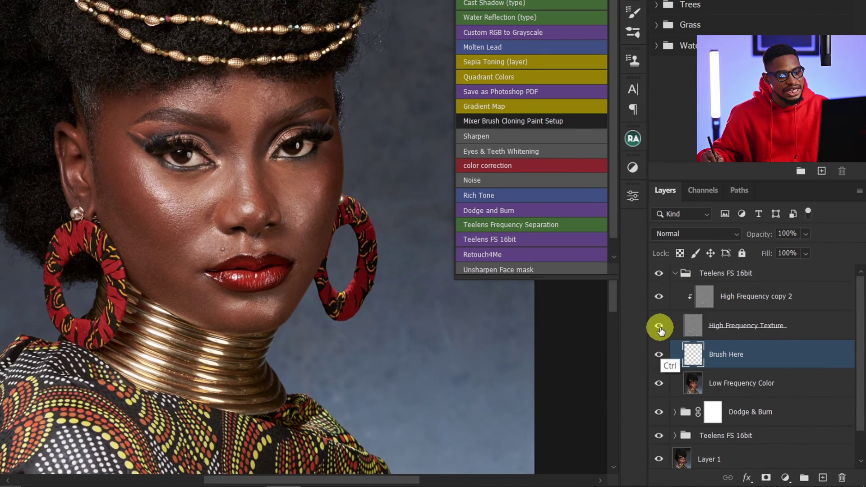
pyautogui.click(689, 350)
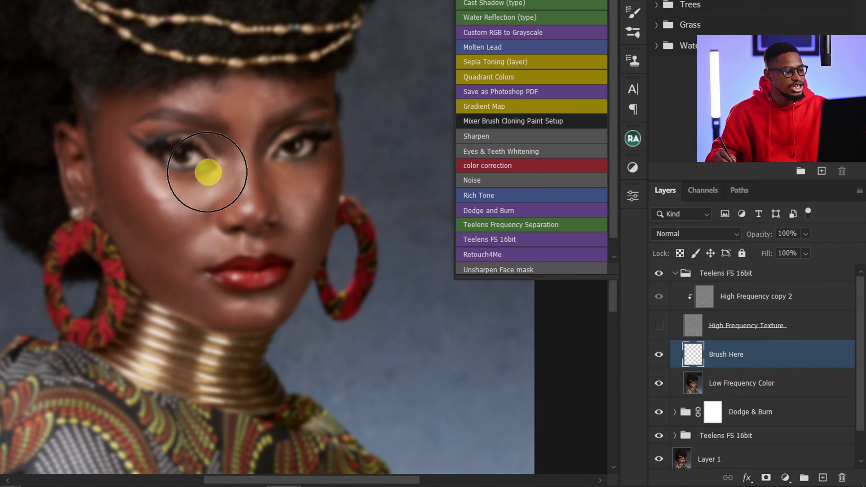
# - Pick the Mixer Brush again and reduce its size to 100 px for working on the face
pyautogui.click(34, 161)
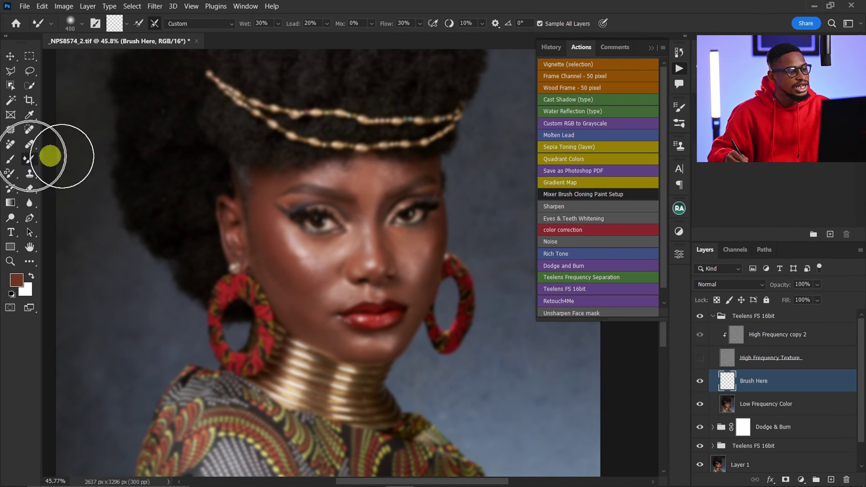
pyautogui.press('z')
pyautogui.moveTo(354, 179); pyautogui.dragTo(377, 179)
pyautogui.press('b')
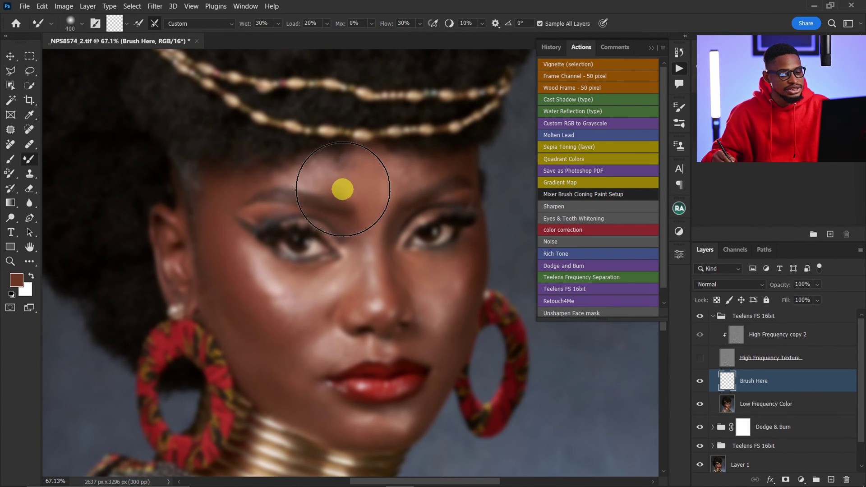
pyautogui.press('[')
pyautogui.press('[')
pyautogui.press('[')
pyautogui.press('[')
pyautogui.press('[')
pyautogui.press('[')
pyautogui.press('[')
pyautogui.press('[')
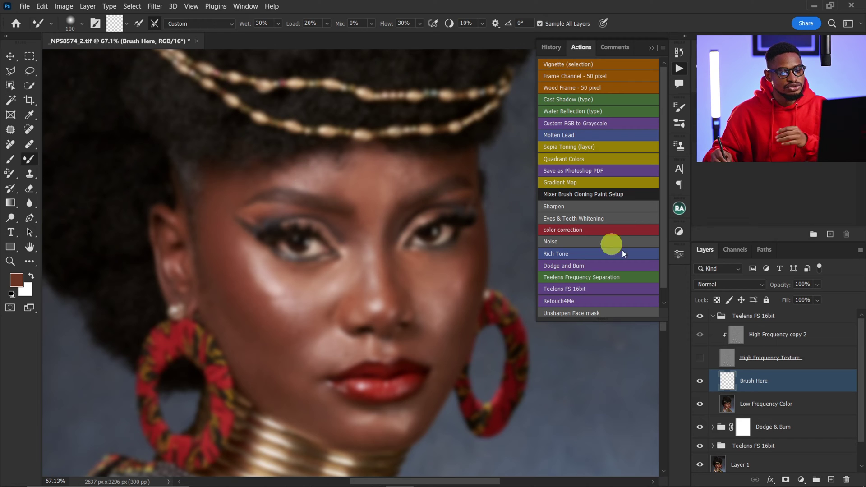
# - Show the texture layer, add a new layer above Brush Here, and outline the forehead highlight in white and the temple shadow in black
pyautogui.click(699, 358)
pyautogui.click(824, 477)
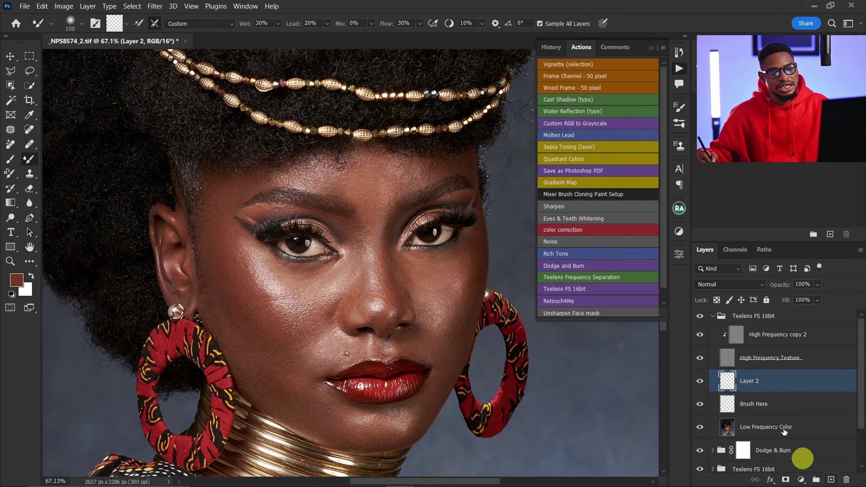
pyautogui.press('b')
pyautogui.press('d')
pyautogui.press('x')
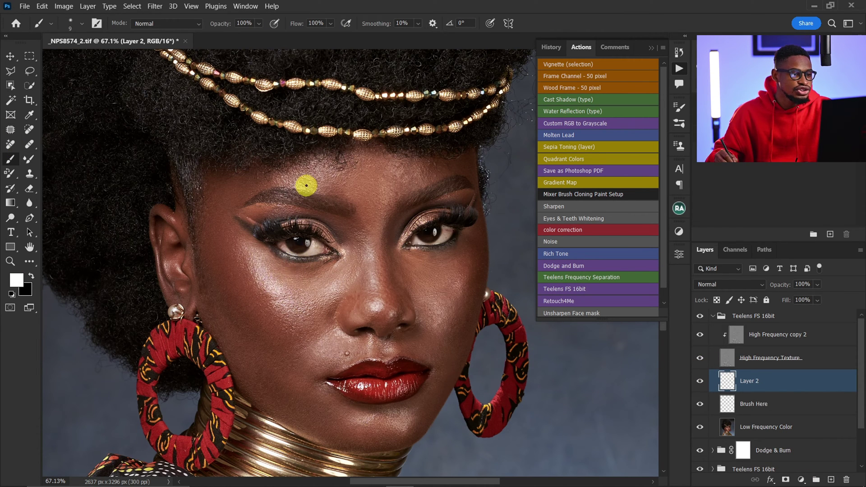
pyautogui.moveTo(301, 172)
pyautogui.mouseDown()
pyautogui.moveTo(293, 189)
pyautogui.moveTo(327, 186)
pyautogui.moveTo(325, 167)
pyautogui.moveTo(307, 163)
pyautogui.moveTo(231, 175)
pyautogui.moveTo(209, 193)
pyautogui.moveTo(222, 220)
pyautogui.moveTo(273, 180)
pyautogui.moveTo(236, 178)
pyautogui.mouseUp()
pyautogui.press('x')
pyautogui.press('x')
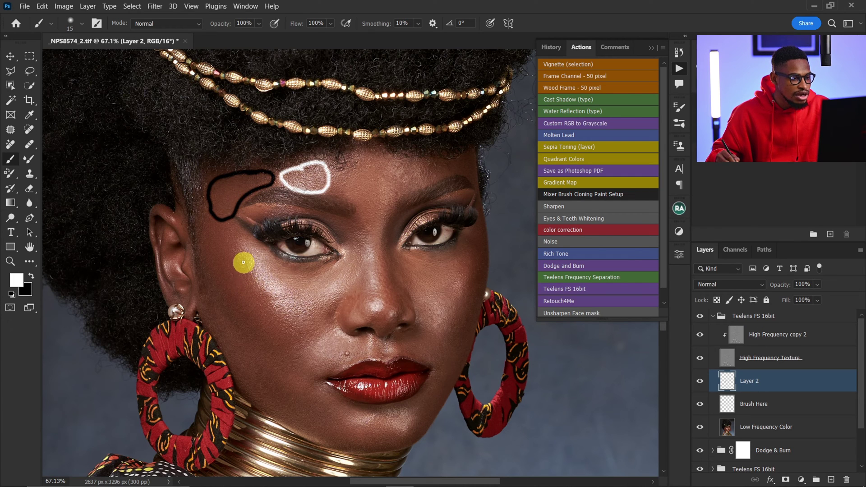
# - Outline the left-hand cheek highlight in white, and the outer cheek shadow and under-eye area in black on the annotation layer
pyautogui.moveTo(239, 250)
pyautogui.mouseDown()
pyautogui.moveTo(270, 312)
pyautogui.moveTo(284, 321)
pyautogui.moveTo(329, 305)
pyautogui.moveTo(356, 273)
pyautogui.moveTo(349, 260)
pyautogui.moveTo(314, 291)
pyautogui.moveTo(271, 260)
pyautogui.mouseUp()
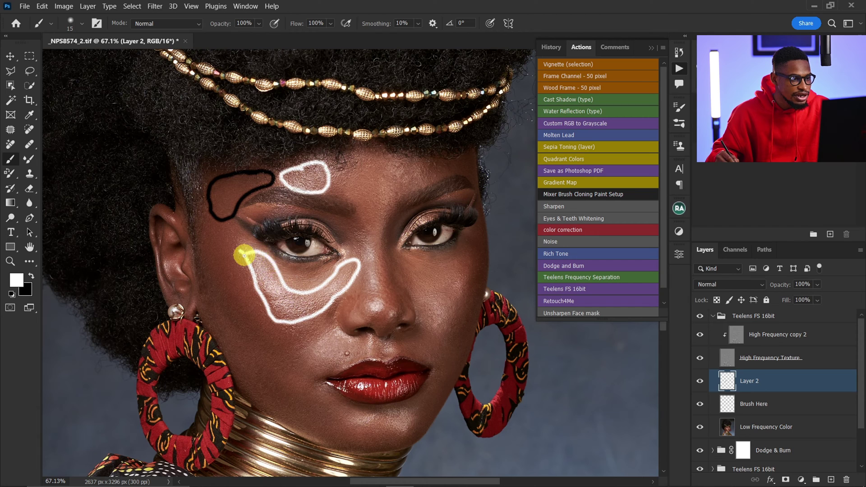
pyautogui.press('x')
pyautogui.moveTo(201, 229)
pyautogui.mouseDown()
pyautogui.moveTo(245, 230)
pyautogui.moveTo(237, 248)
pyautogui.moveTo(242, 270)
pyautogui.moveTo(299, 349)
pyautogui.moveTo(248, 337)
pyautogui.moveTo(217, 295)
pyautogui.moveTo(208, 230)
pyautogui.moveTo(237, 222)
pyautogui.mouseUp()
pyautogui.press('x')
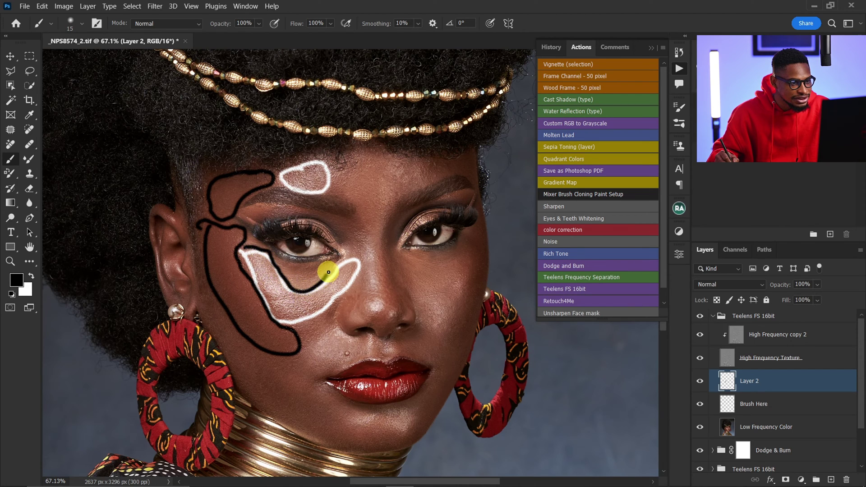
pyautogui.moveTo(332, 264); pyautogui.dragTo(245, 248)
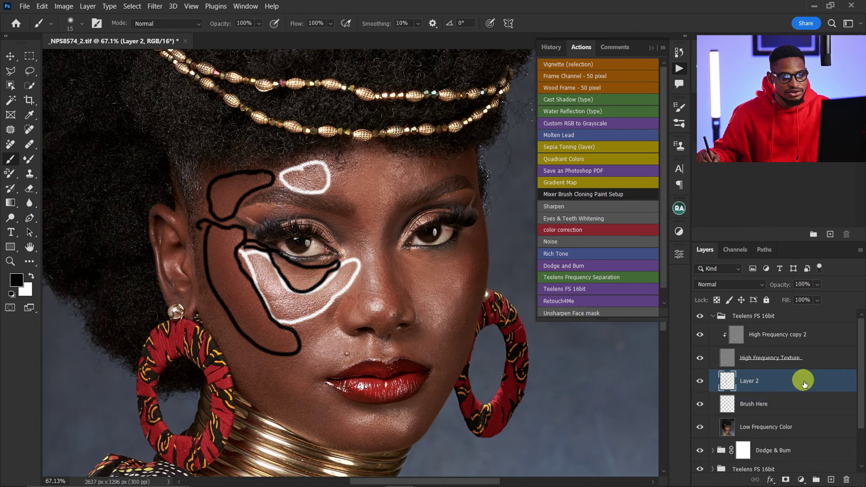
pyautogui.moveTo(802, 382)
pyautogui.mouseDown()
pyautogui.moveTo(844, 448)
pyautogui.moveTo(847, 479)
pyautogui.mouseUp()
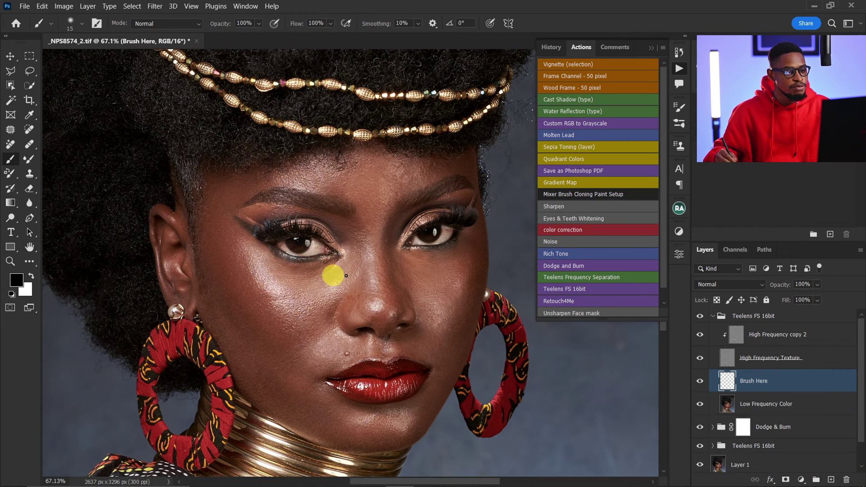
pyautogui.hotkey('ctrl', 'z')
pyautogui.hotkey('ctrl', 'z')
pyautogui.hotkey('ctrl', 'z')
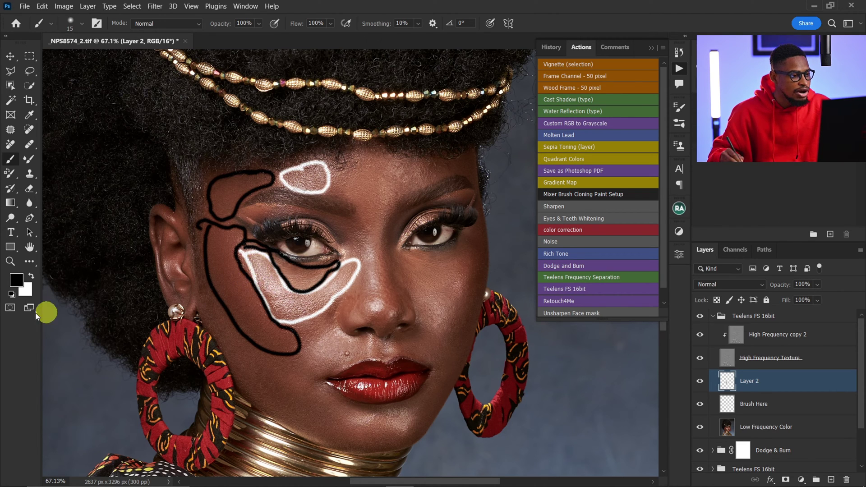
# - Set the foreground colour to red and scribble along the transition between the cheek highlight and the surrounding shadow
pyautogui.click(18, 286)
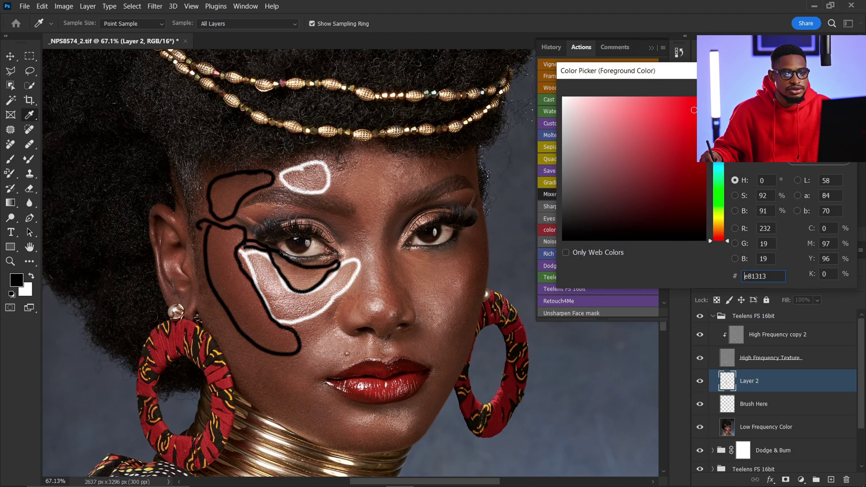
pyautogui.press('Return')
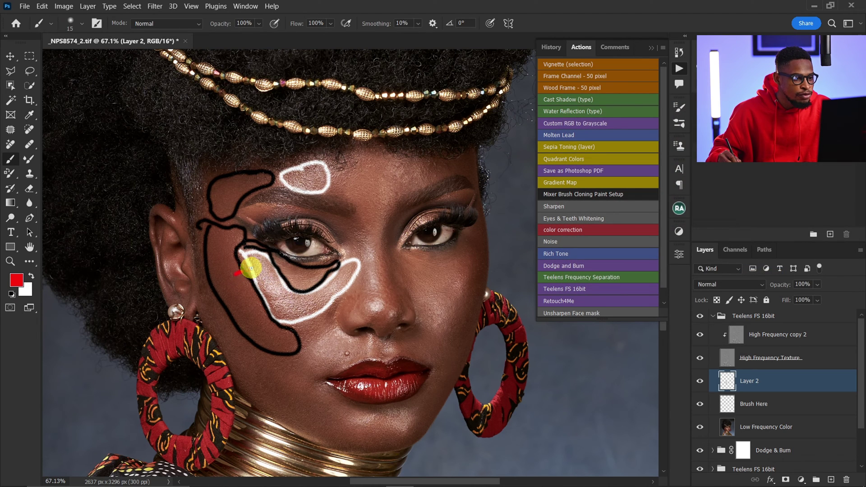
pyautogui.moveTo(235, 268)
pyautogui.mouseDown()
pyautogui.moveTo(266, 277)
pyautogui.moveTo(241, 278)
pyautogui.moveTo(240, 289)
pyautogui.moveTo(253, 283)
pyautogui.moveTo(256, 294)
pyautogui.moveTo(276, 301)
pyautogui.moveTo(266, 306)
pyautogui.moveTo(282, 325)
pyautogui.mouseUp()
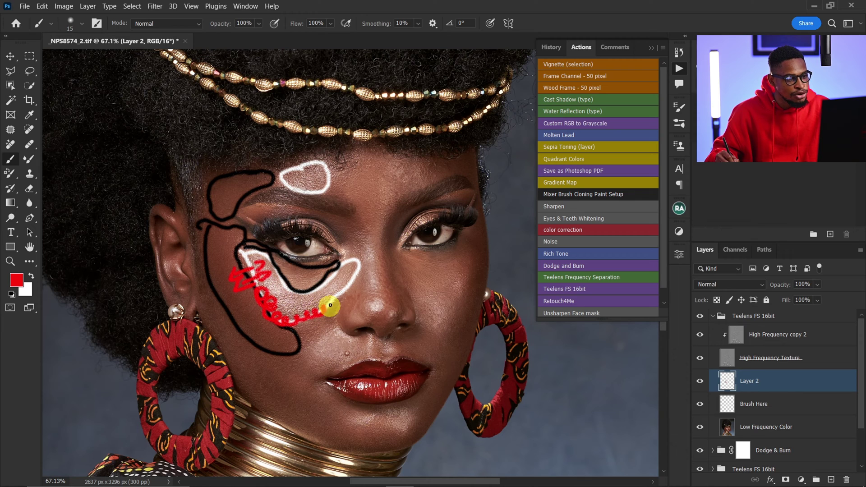
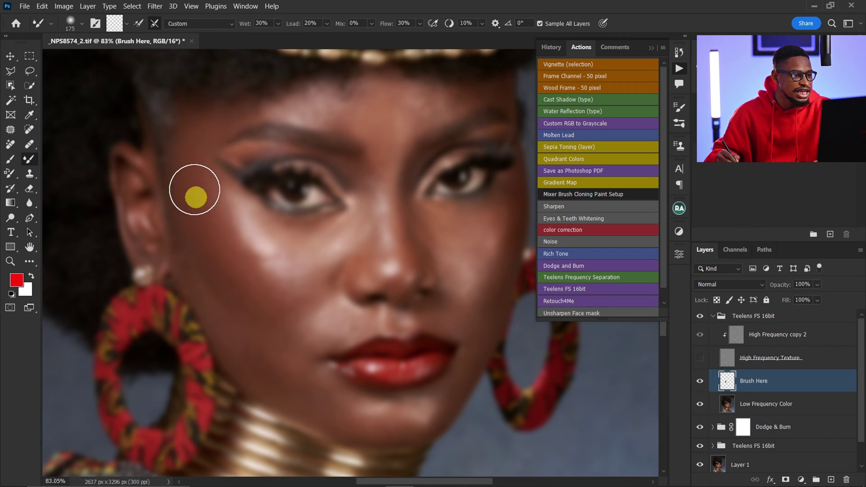
# - Blend the temple and outer cheek tones on the Brush Here layer, and reduce the Mixer Brush to 70 px for the forehead
pyautogui.press('[')
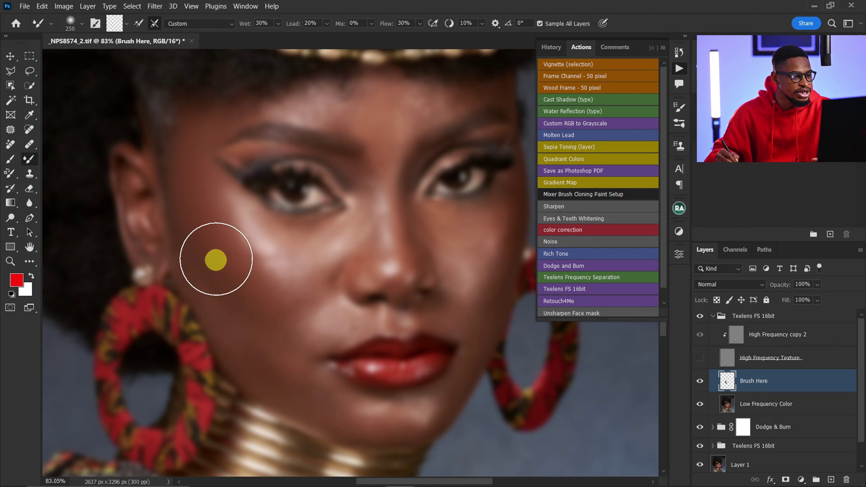
pyautogui.press('[')
pyautogui.press('[')
pyautogui.press('[')
pyautogui.press('[')
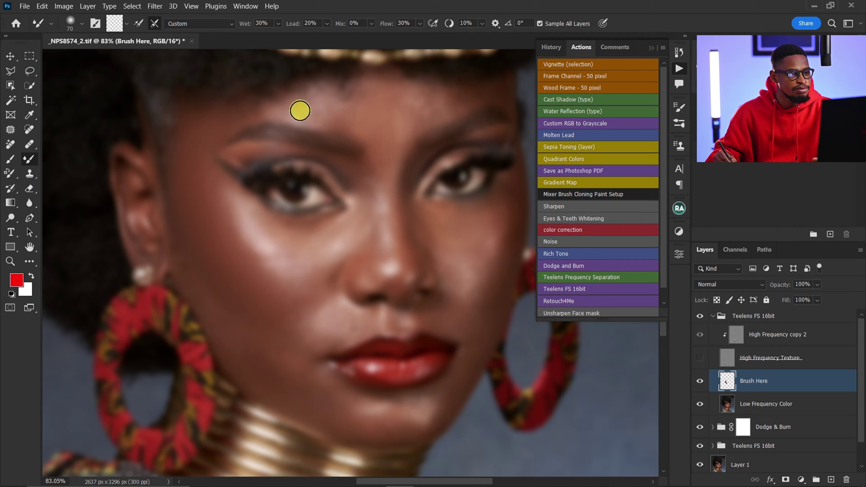
# - Smooth the forehead highlight above the left-hand eyebrow, and enlarge the Mixer Brush to 400 px for the outer cheek
pyautogui.press(']')
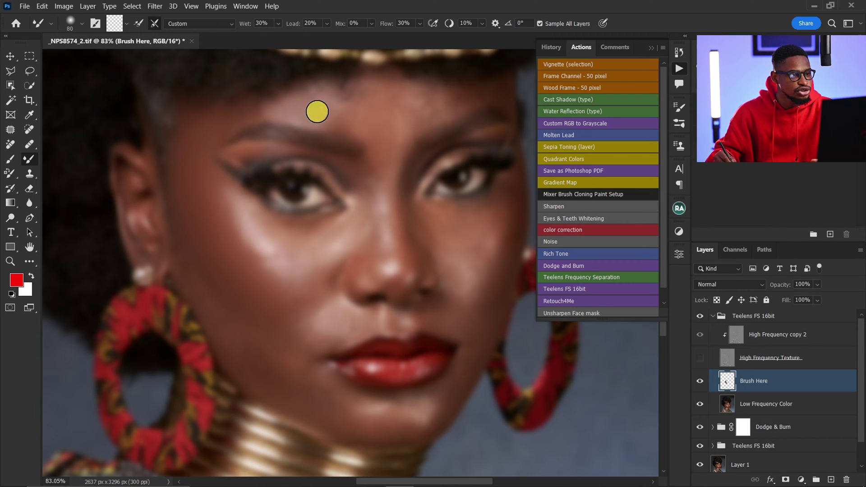
pyautogui.press(']')
pyautogui.press(']')
pyautogui.press(']')
pyautogui.press(']')
pyautogui.press(']')
pyautogui.press(']')
pyautogui.press(']')
pyautogui.press(']')
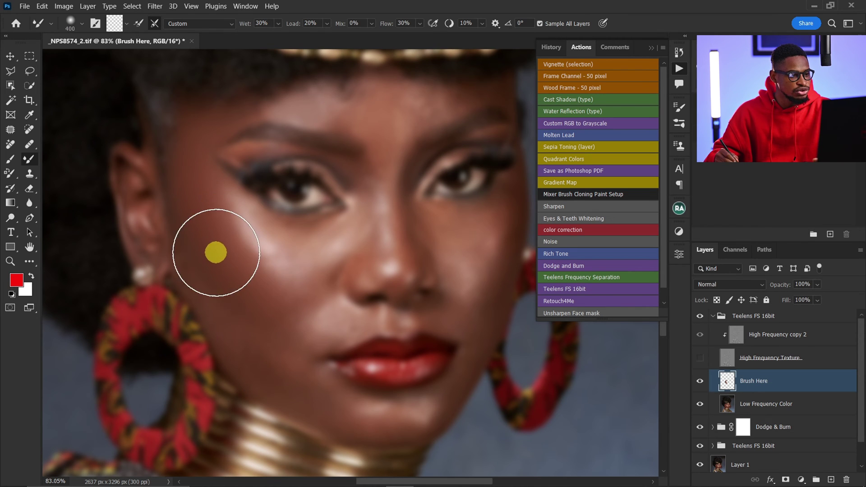
# - Reduce the Mixer Brush to 100 px and blend the lower edge of the left-hand cheek highlight on the Brush Here layer
pyautogui.press('[')
pyautogui.press('[')
pyautogui.press('[')
pyautogui.press('[')
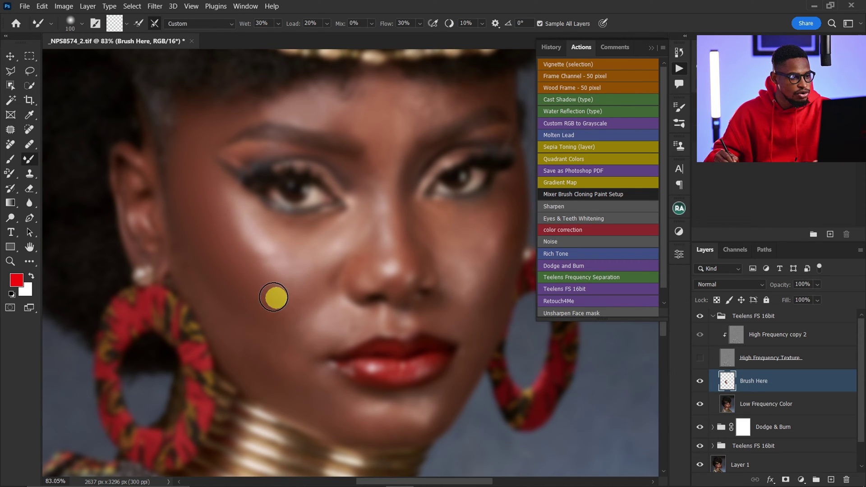
pyautogui.press('[')
pyautogui.press('[')
pyautogui.press('[')
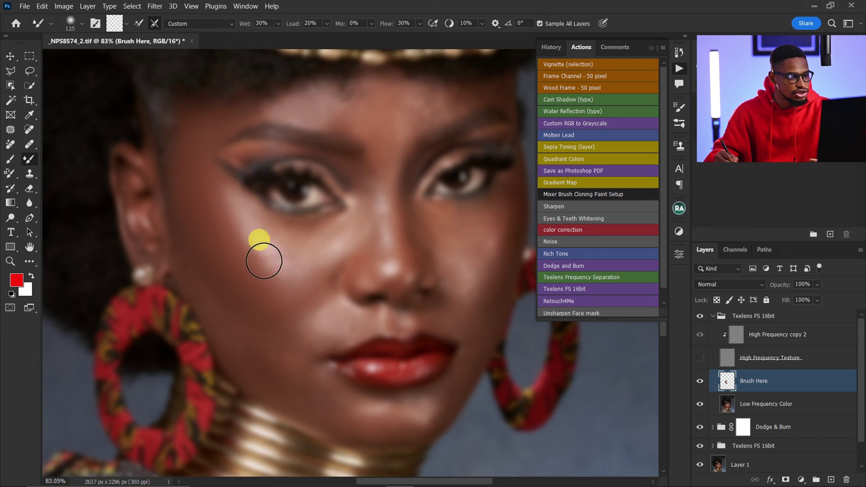
# - Smooth the outer edge of the left-hand cheek highlight near the temple with the Mixer Brush between 90 and 150 px
pyautogui.press(']')
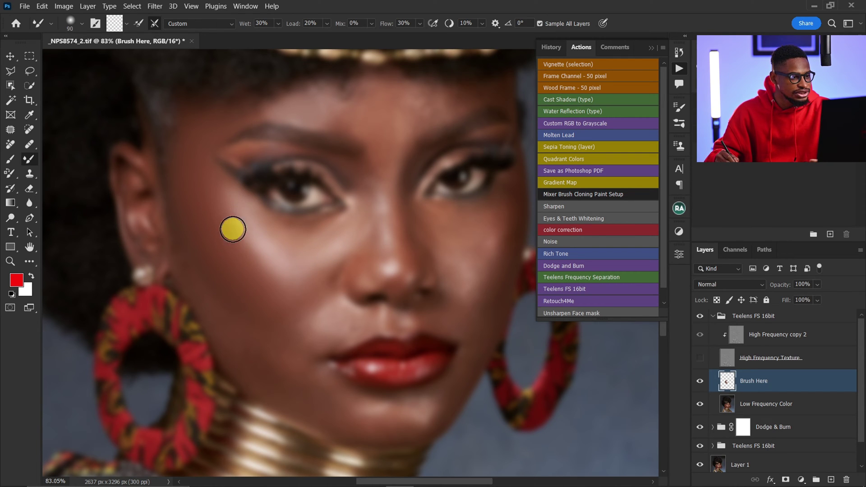
pyautogui.press(']')
pyautogui.press(']')
pyautogui.press(']')
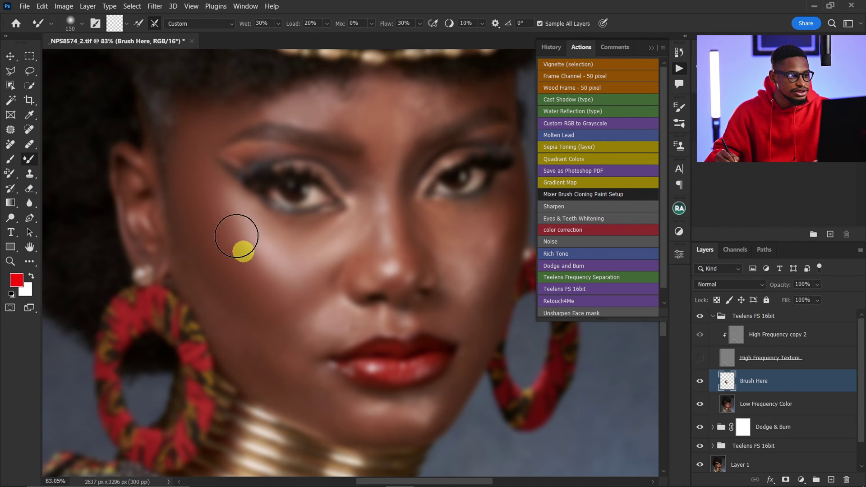
# - Blend the forehead above the left-hand eyebrow at 70 px, and enlarge the Mixer Brush to 100 px for the right-hand forehead
pyautogui.press('[')
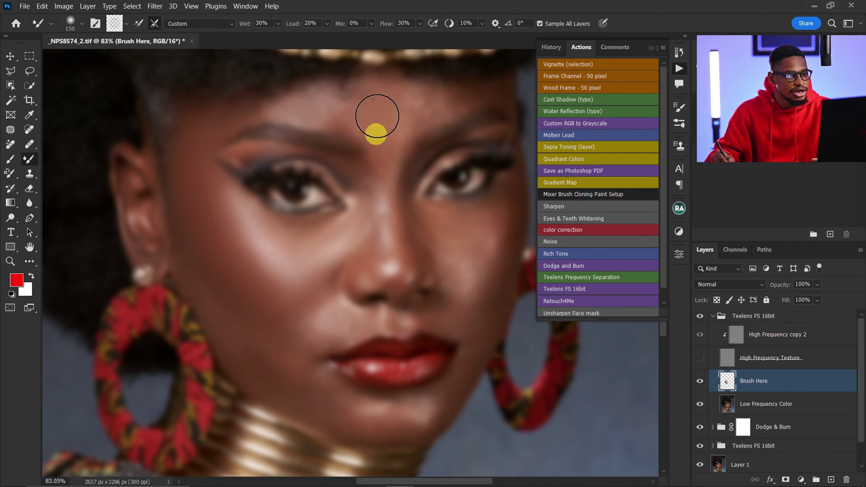
pyautogui.press('[')
pyautogui.press('[')
pyautogui.press('[')
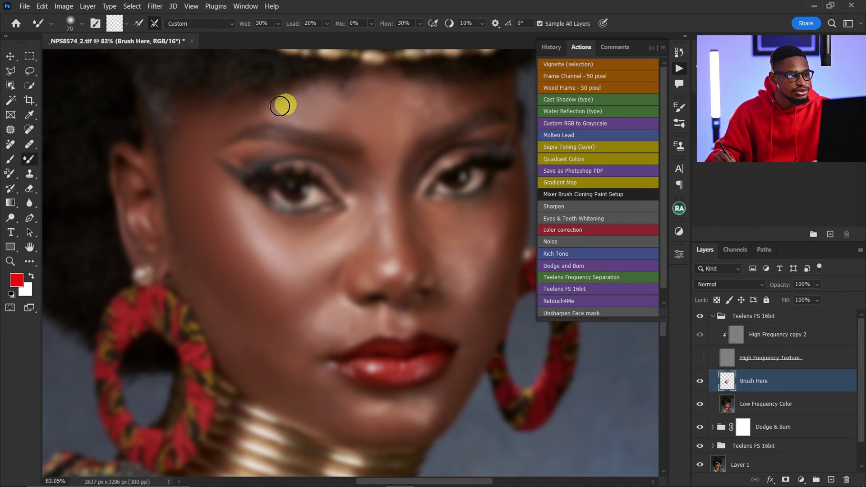
pyautogui.press(']')
pyautogui.press(']')
pyautogui.press(']')
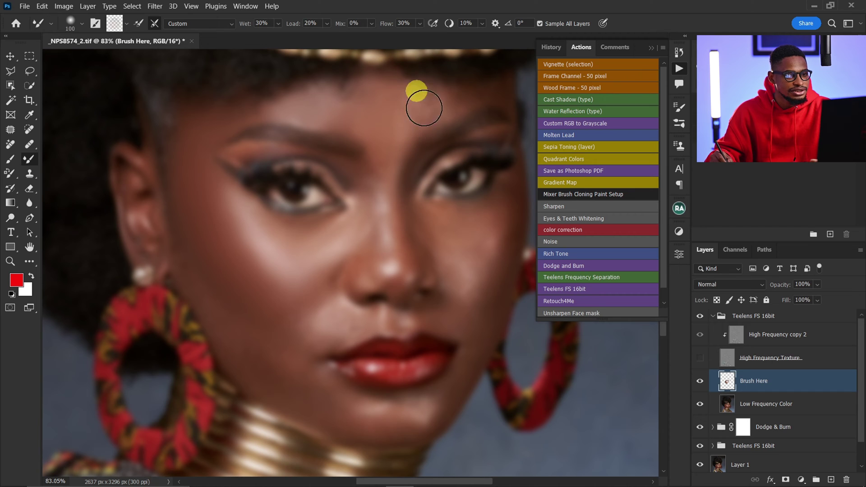
# - Smooth the centre of the forehead and the skin above the right-hand eyebrow with the Mixer Brush between 125 and 175 px
pyautogui.press('[')
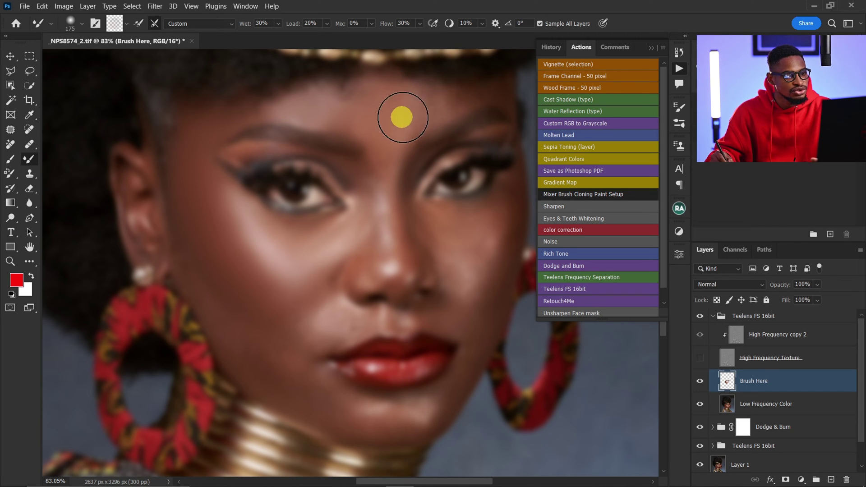
pyautogui.moveTo(376, 155)
pyautogui.mouseDown()
pyautogui.moveTo(357, 192)
pyautogui.moveTo(328, 216)
pyautogui.mouseUp()
pyautogui.press('[')
pyautogui.press('[')
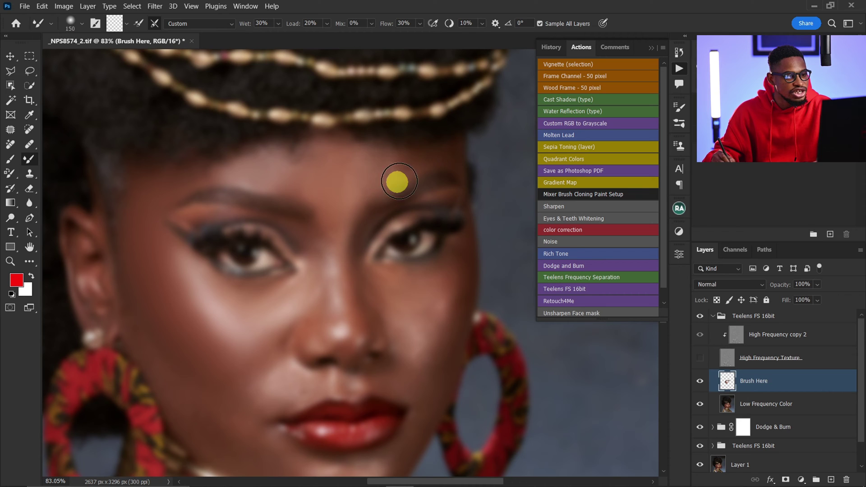
pyautogui.press(']')
pyautogui.press(']')
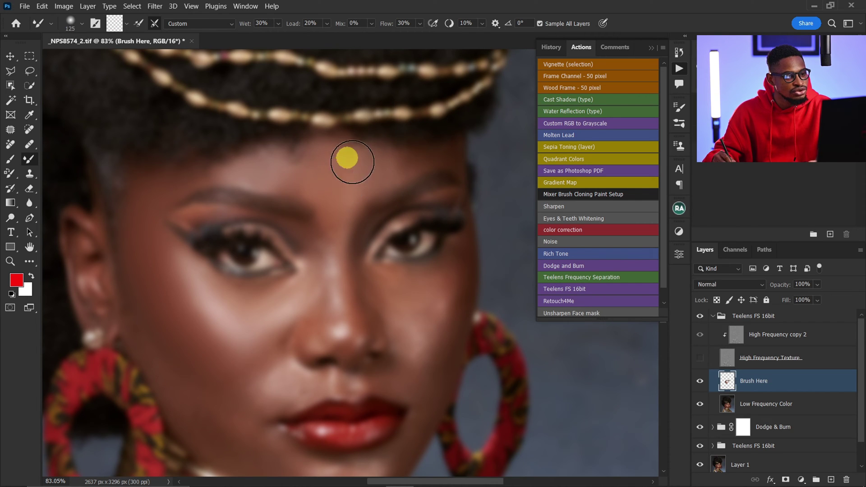
pyautogui.press(']')
pyautogui.press(']')
pyautogui.press(']')
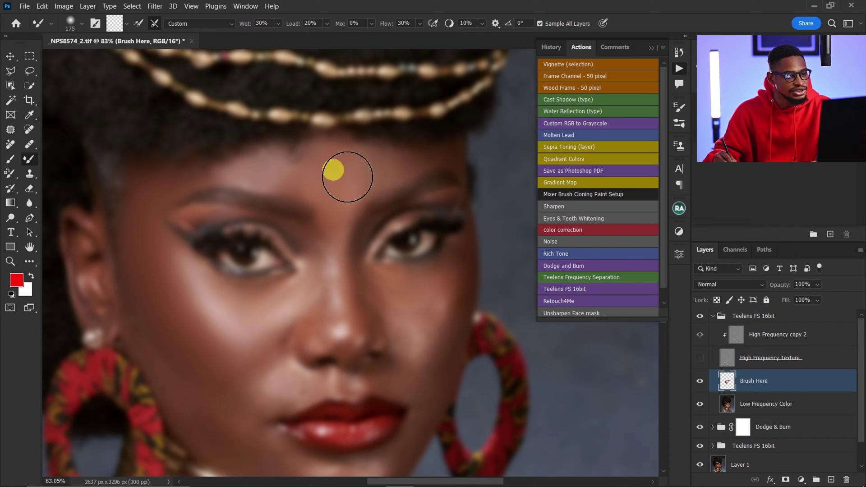
# - Reduce the Mixer Brush to 45 px, blend the highlight along the nose bridge, and undo the last stroke
pyautogui.press('[')
pyautogui.press('[')
pyautogui.press('[')
pyautogui.press('[')
pyautogui.press('[')
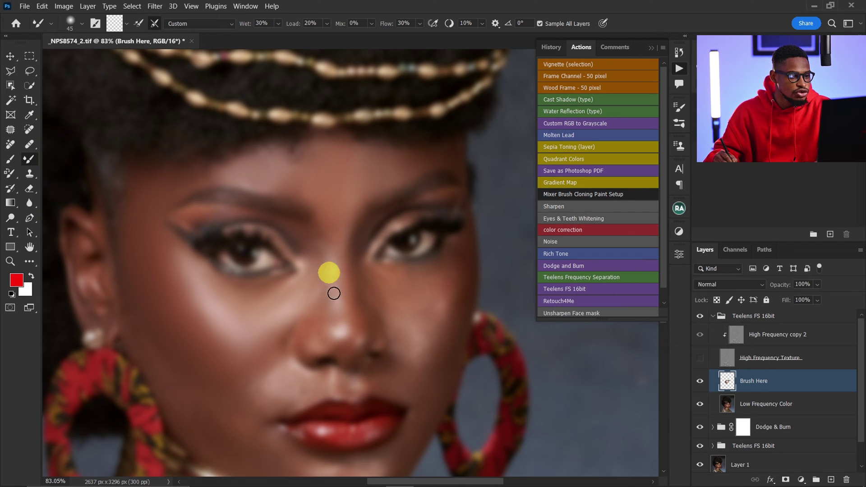
pyautogui.press('[')
pyautogui.press('[')
pyautogui.hotkey('ctrl', 'z')
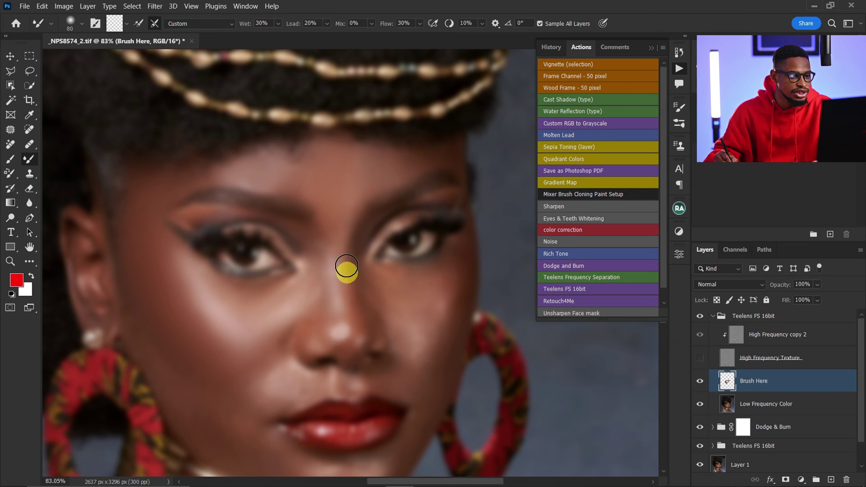
# - Smooth the nose bridge and the skin between the left-hand nostril and the mouth corner with the Mixer Brush at 80 px
pyautogui.press(']')
pyautogui.press(']')
pyautogui.press(']')
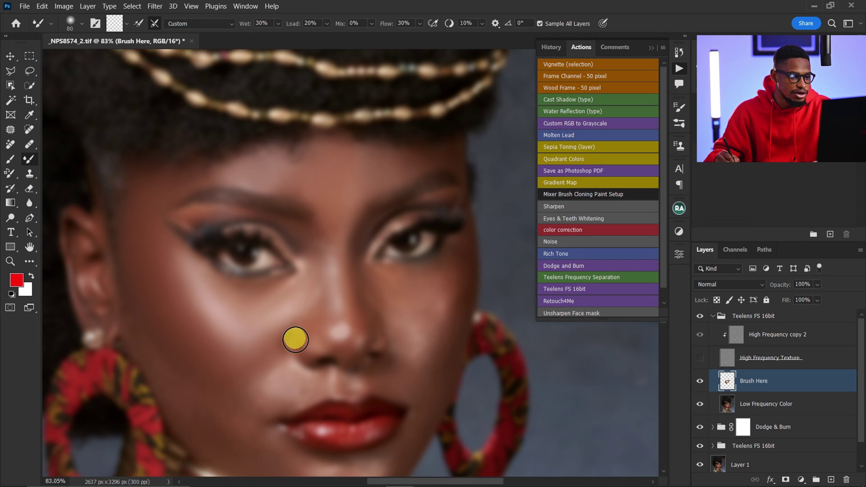
pyautogui.press(']')
pyautogui.press(']')
pyautogui.press(']')
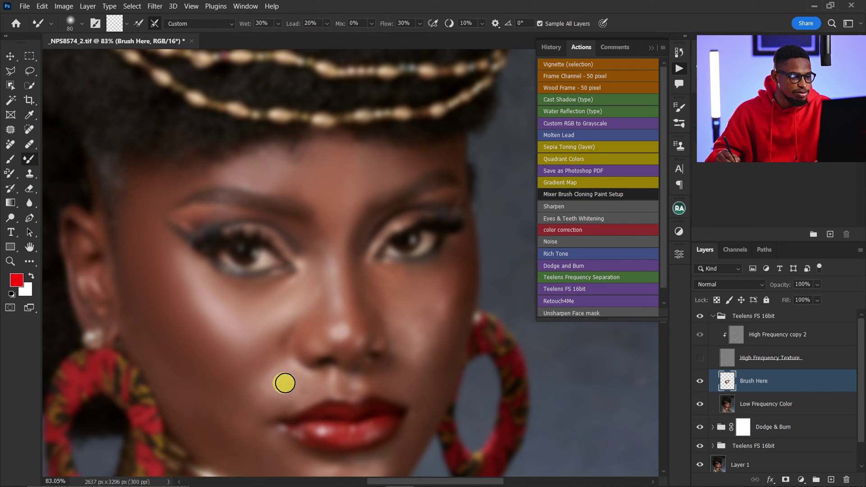
# - Enlarge the Mixer Brush to 125 px and blend the left-hand jaw and lower cheek beside the earring
pyautogui.moveTo(286, 386)
pyautogui.mouseDown()
pyautogui.moveTo(304, 385)
pyautogui.moveTo(298, 395)
pyautogui.moveTo(275, 394)
pyautogui.moveTo(273, 384)
pyautogui.moveTo(291, 395)
pyautogui.moveTo(261, 391)
pyautogui.moveTo(238, 374)
pyautogui.moveTo(214, 394)
pyautogui.moveTo(237, 402)
pyautogui.moveTo(269, 247)
pyautogui.mouseUp()
pyautogui.press(']')
pyautogui.press(']')
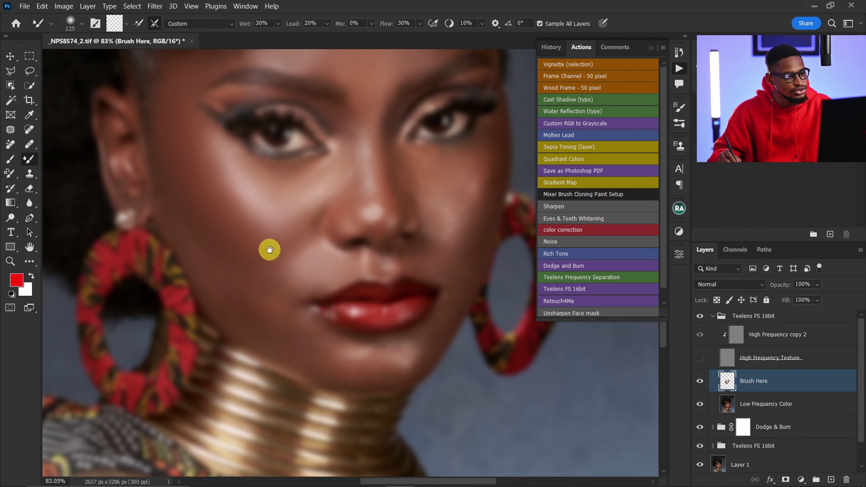
pyautogui.press(']')
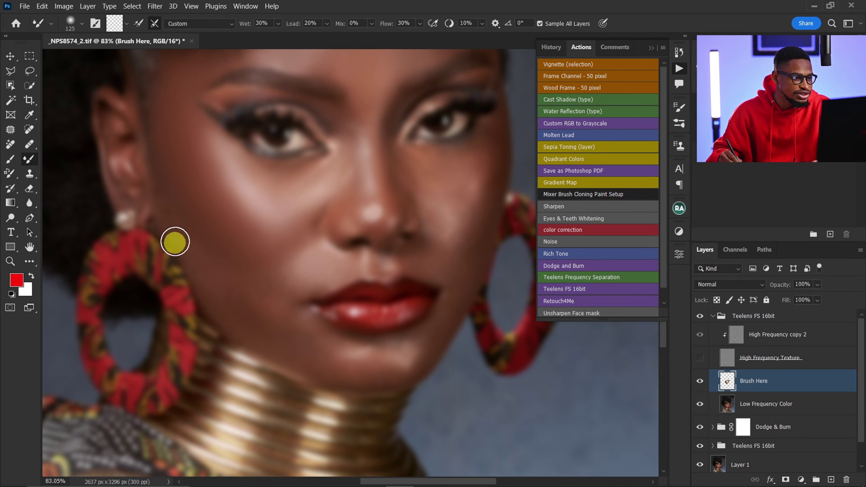
pyautogui.press(']')
pyautogui.press(']')
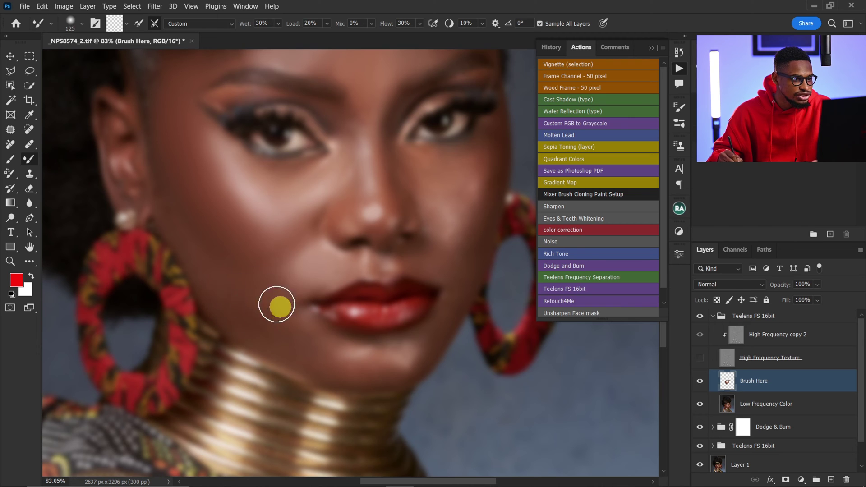
# - Smooth the tones beside the left-hand mouth corner and along the chin with the Mixer Brush between 100 and 150 px
pyautogui.press('[')
pyautogui.press('[')
pyautogui.press('[')
pyautogui.press('[')
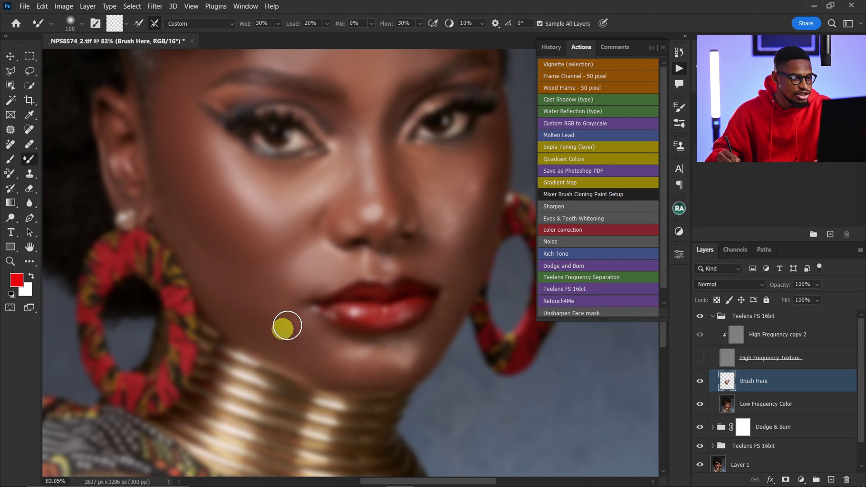
pyautogui.press(']')
pyautogui.press(']')
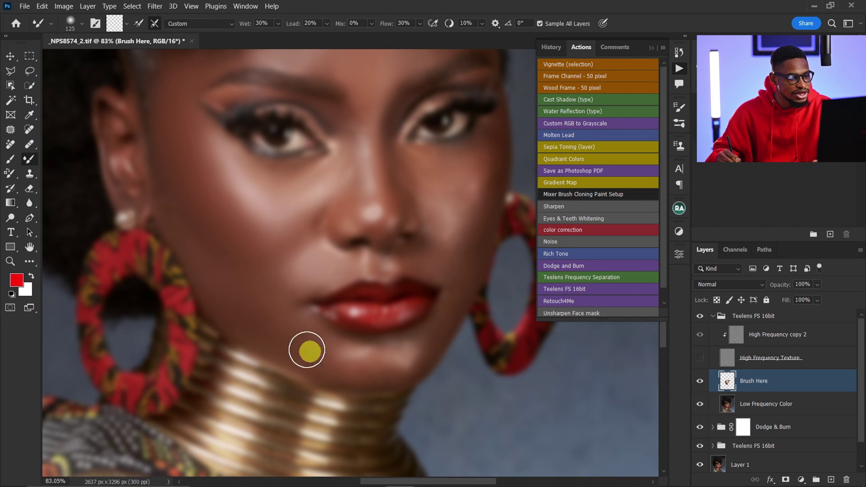
pyautogui.press('[')
pyautogui.press('[')
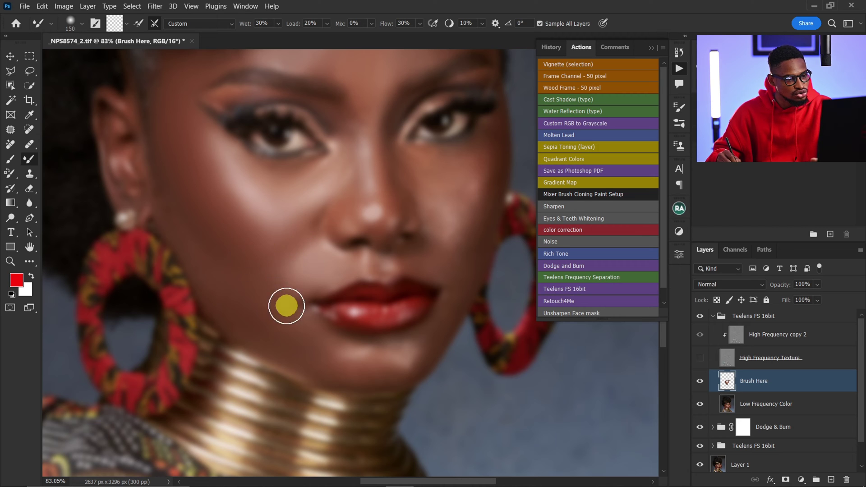
# - Show the High Frequency Texture layer and compare the face with the Brush Here layer hidden and shown
pyautogui.click(700, 358)
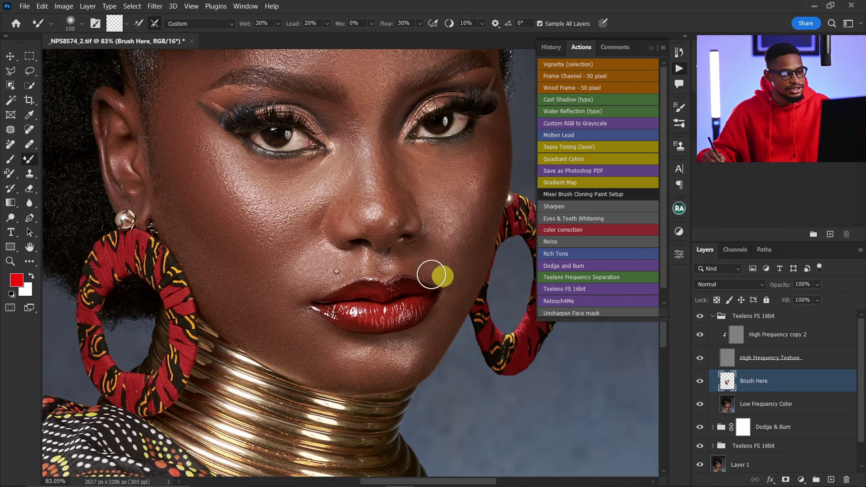
pyautogui.moveTo(303, 228); pyautogui.dragTo(325, 298)
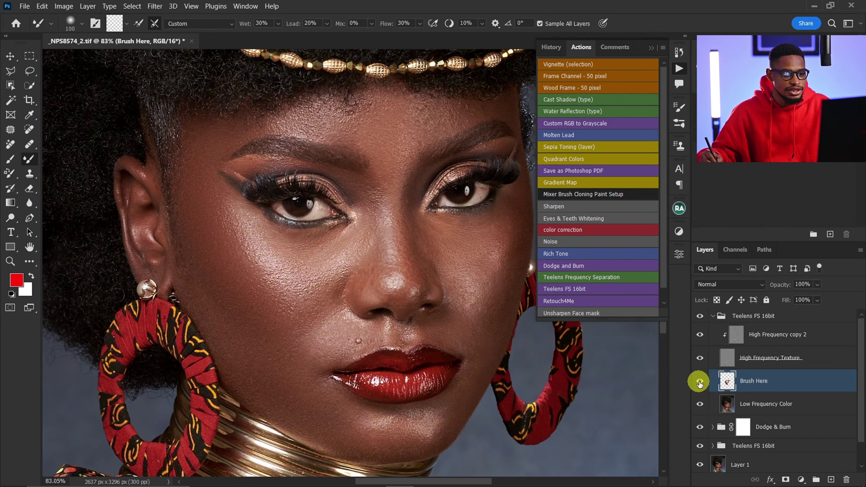
pyautogui.click(700, 382)
pyautogui.click(699, 383)
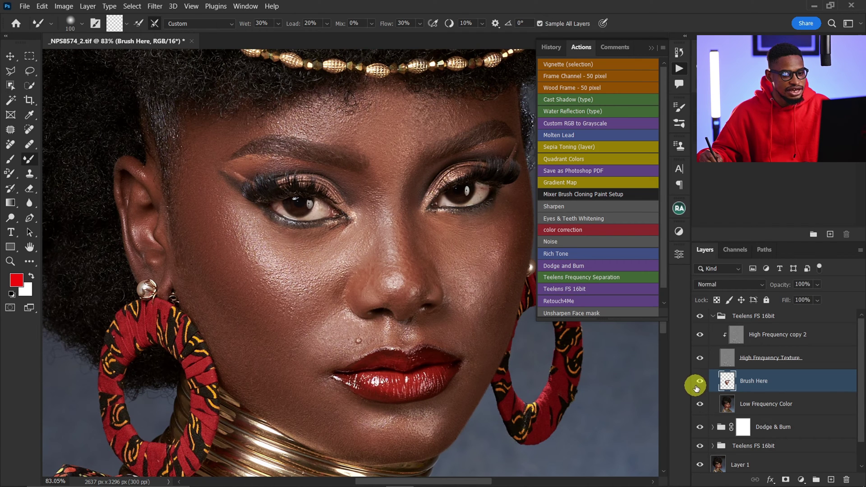
pyautogui.click(699, 383)
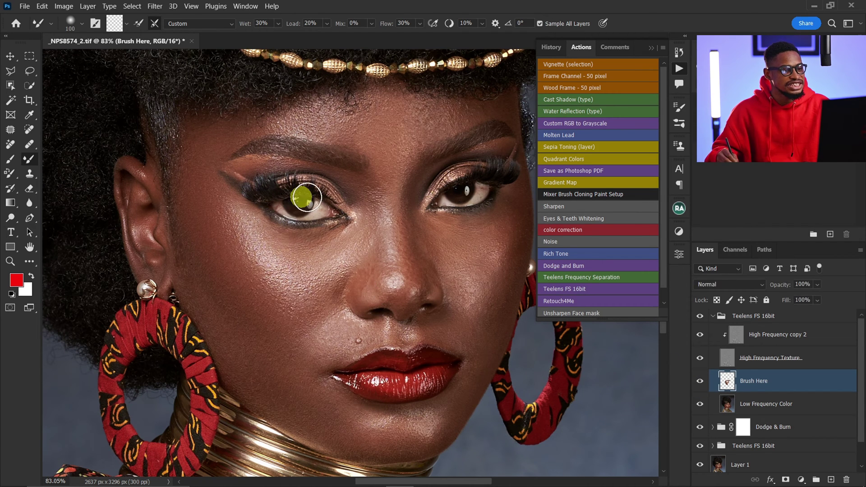
pyautogui.press('z')
pyautogui.moveTo(391, 266)
pyautogui.mouseDown()
pyautogui.moveTo(338, 272)
pyautogui.moveTo(362, 272)
pyautogui.mouseUp()
pyautogui.press('b')
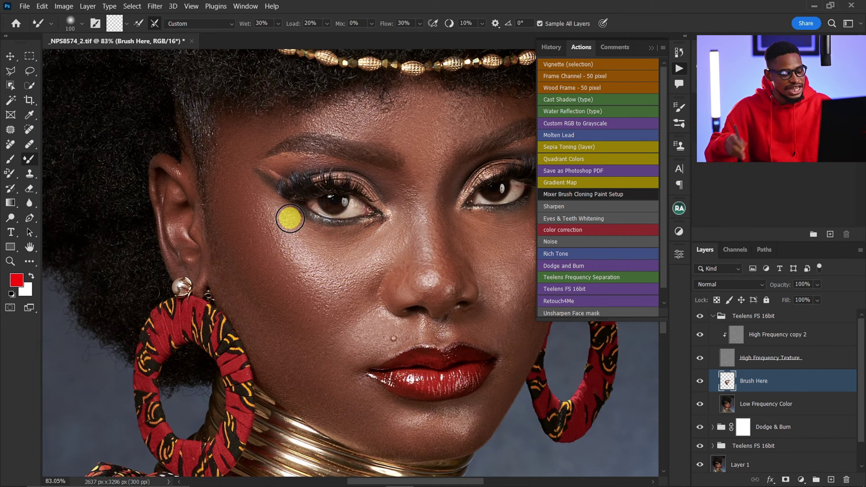
# - Hide the High Frequency Texture layer and blend the nose bridge with the Mixer Brush at 70 px
pyautogui.click(700, 360)
pyautogui.moveTo(412, 289); pyautogui.dragTo(340, 305)
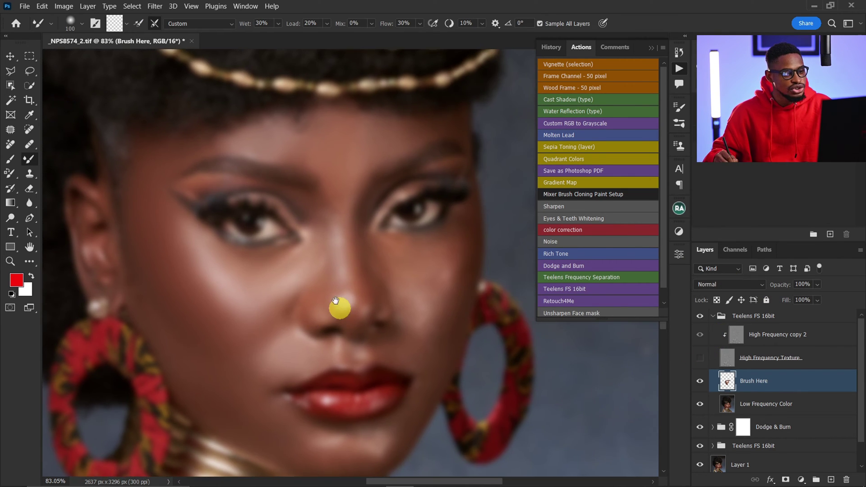
pyautogui.press('[')
pyautogui.press('[')
pyautogui.press('[')
pyautogui.press('[')
pyautogui.press('[')
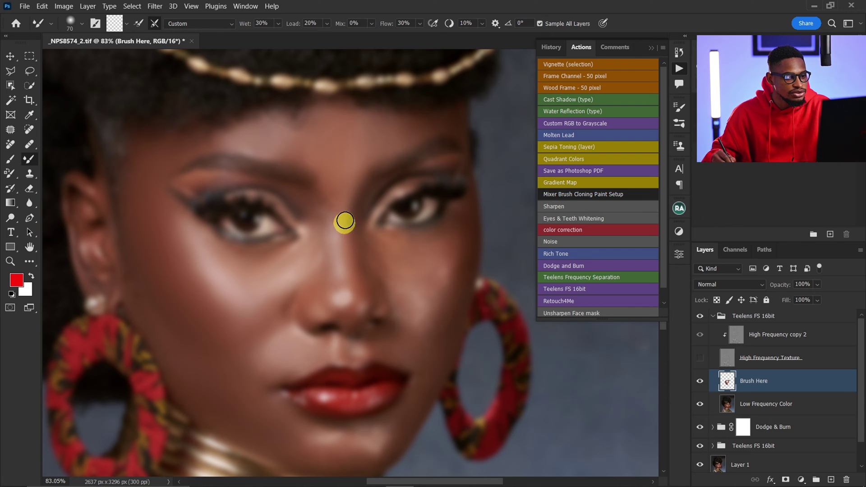
# - Smooth the right-hand cheek with the Mixer Brush at 90 px, and compare the portrait with the Brush Here layer hidden and shown
pyautogui.press(']')
pyautogui.press(']')
pyautogui.press(']')
pyautogui.press(']')
pyautogui.press(']')
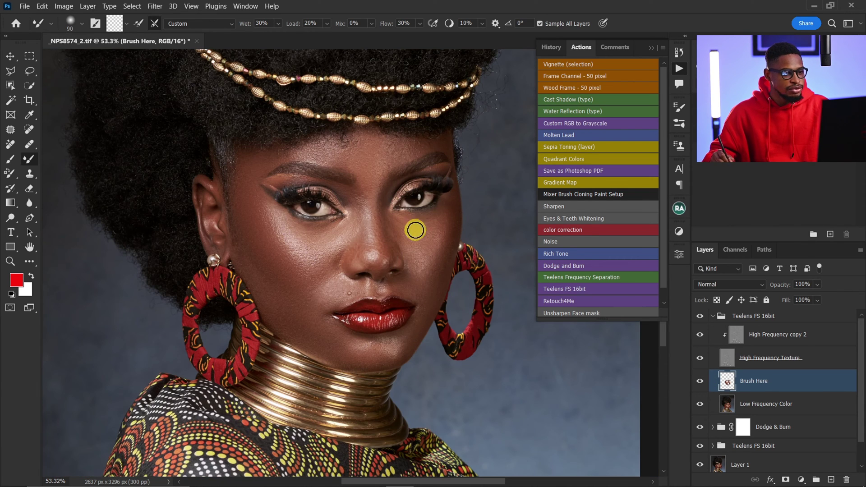
pyautogui.click(700, 381)
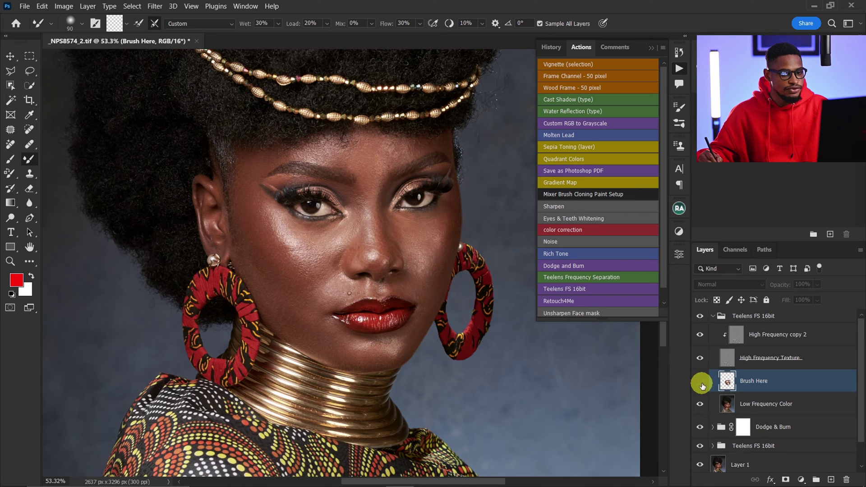
pyautogui.click(700, 381)
# - Select the High Frequency copy 2 layer and the Clone Stamp tool for the area around the right-hand eyebrow
pyautogui.press('z')
pyautogui.moveTo(427, 164)
pyautogui.mouseDown()
pyautogui.moveTo(458, 155)
pyautogui.moveTo(412, 129)
pyautogui.mouseUp()
pyautogui.press('b')
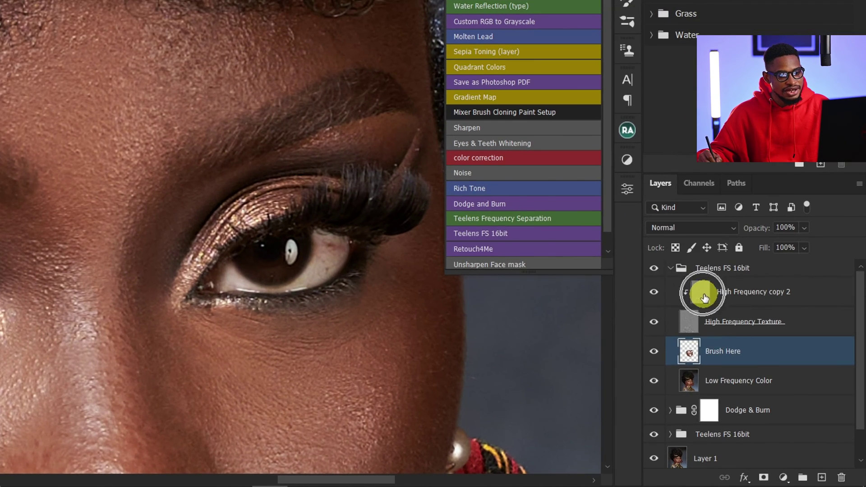
pyautogui.click(720, 313)
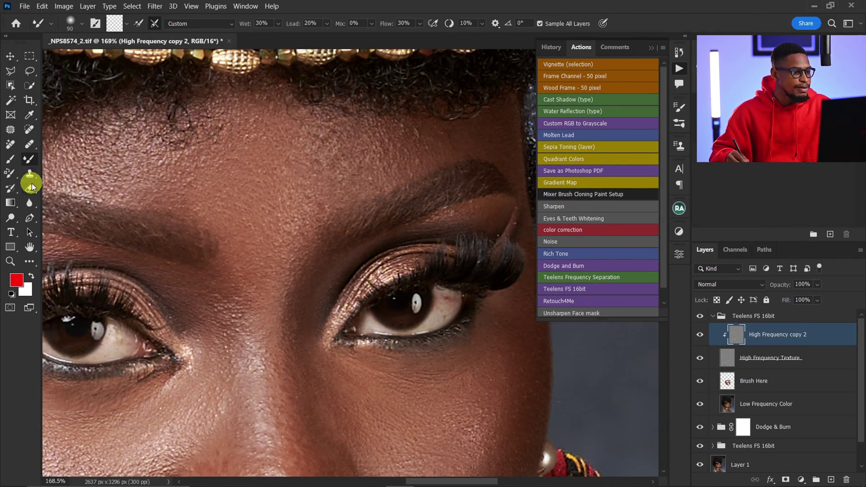
pyautogui.click(29, 179)
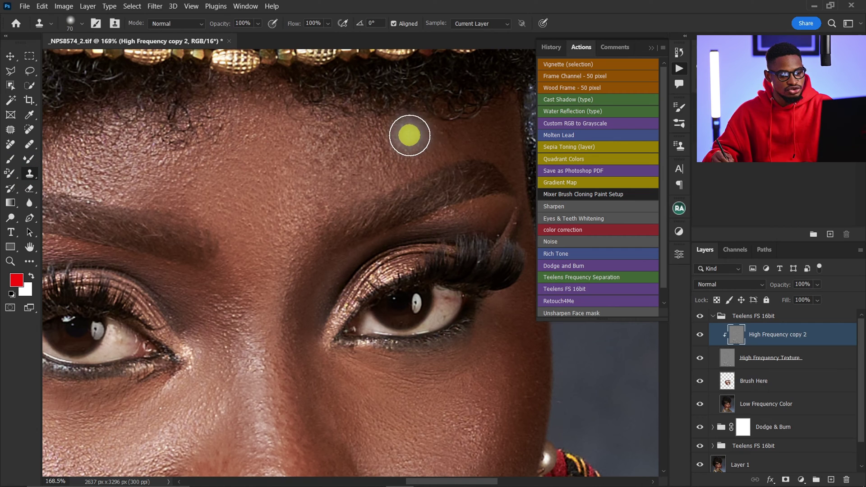
# - Reduce the Clone Stamp brush to 15 px and sample the skin texture just above the right-hand eyebrow
pyautogui.press('[')
pyautogui.press('[')
pyautogui.press('[')
pyautogui.press('[')
pyautogui.press('[')
pyautogui.press('[')
pyautogui.press('[')
pyautogui.press(']')
pyautogui.press(']')
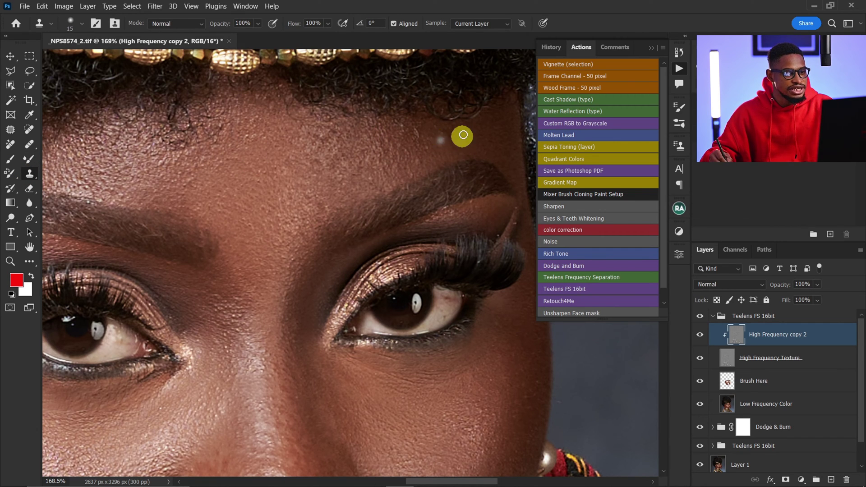
pyautogui.press('alt')
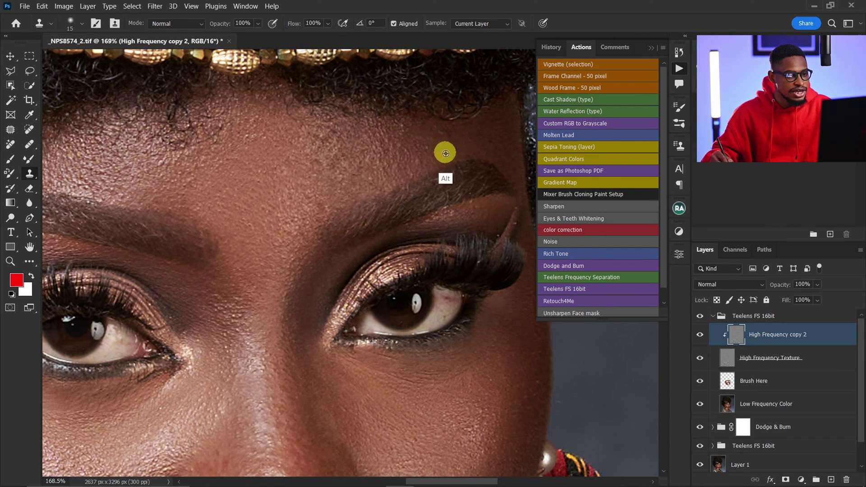
pyautogui.keyDown('alt'); pyautogui.click(441, 149); pyautogui.keyUp('alt')
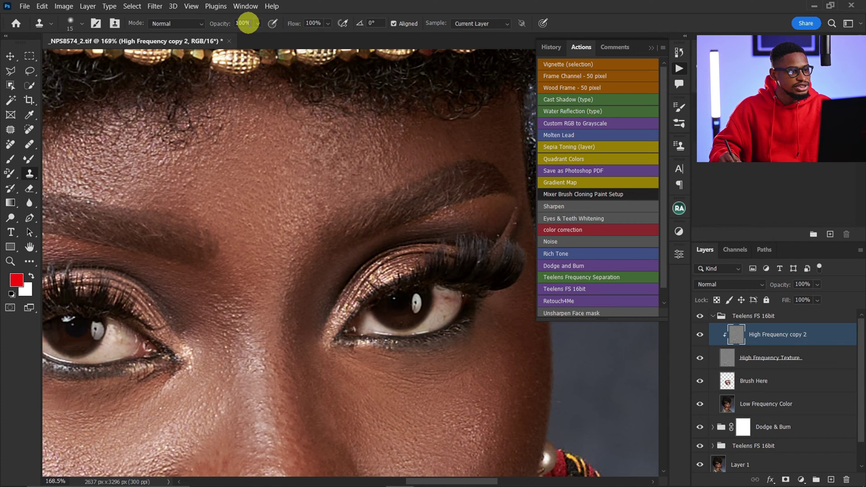
# - Clone texture above the right-hand eyebrow at 50% opacity and 9 px, and compare with the High Frequency copy 2 layer hidden and shown
pyautogui.press('Return')
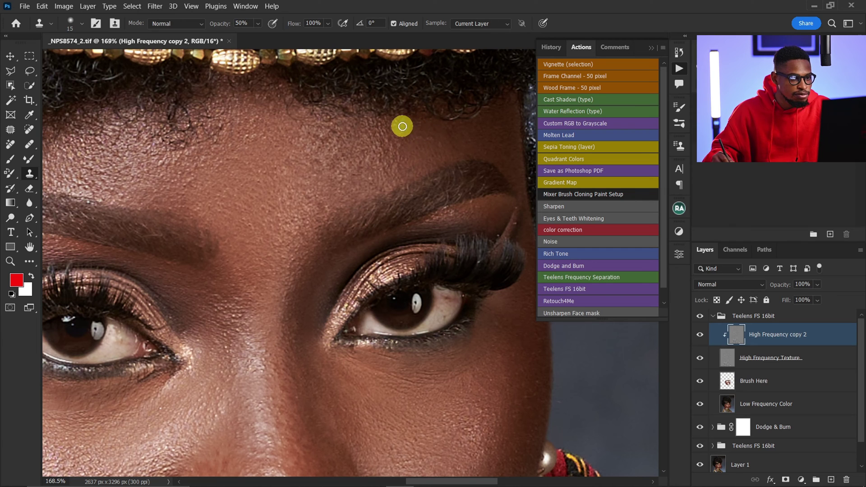
pyautogui.press('[')
pyautogui.press('[')
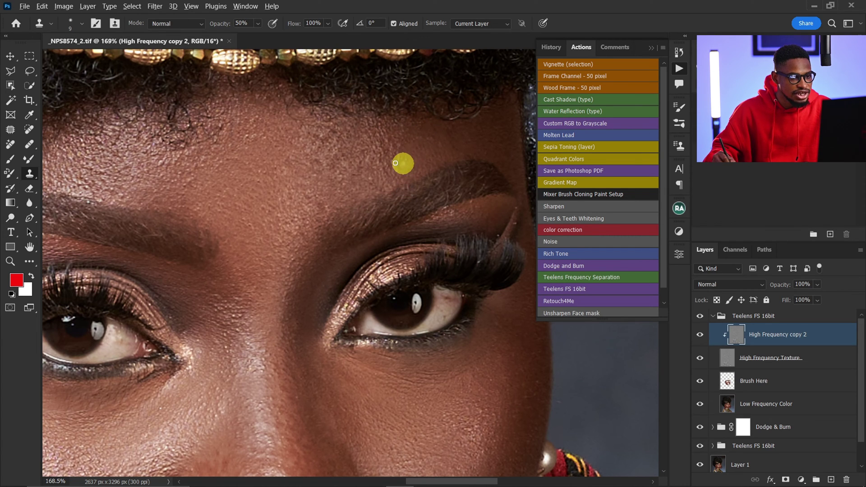
pyautogui.keyDown('alt'); pyautogui.click(408, 162); pyautogui.keyUp('alt')
pyautogui.moveTo(384, 154); pyautogui.dragTo(380, 155)
pyautogui.keyDown('alt'); pyautogui.click(401, 161); pyautogui.keyUp('alt')
pyautogui.click(391, 156)
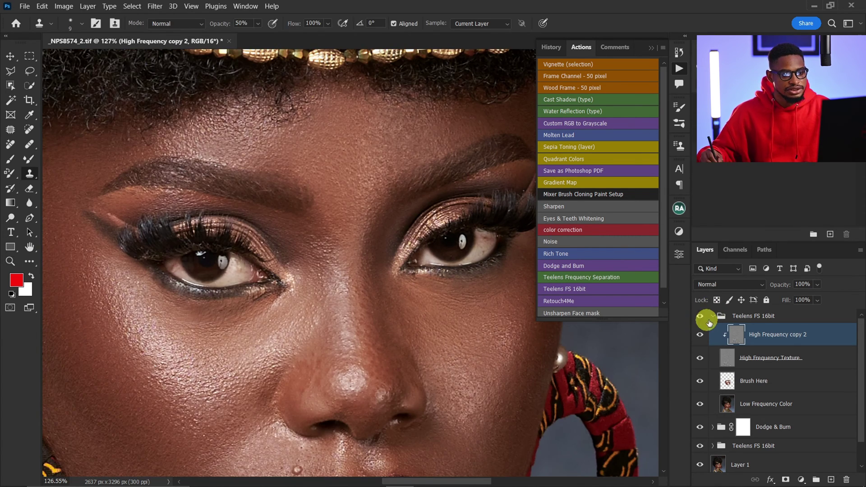
pyautogui.click(704, 344)
pyautogui.click(705, 344)
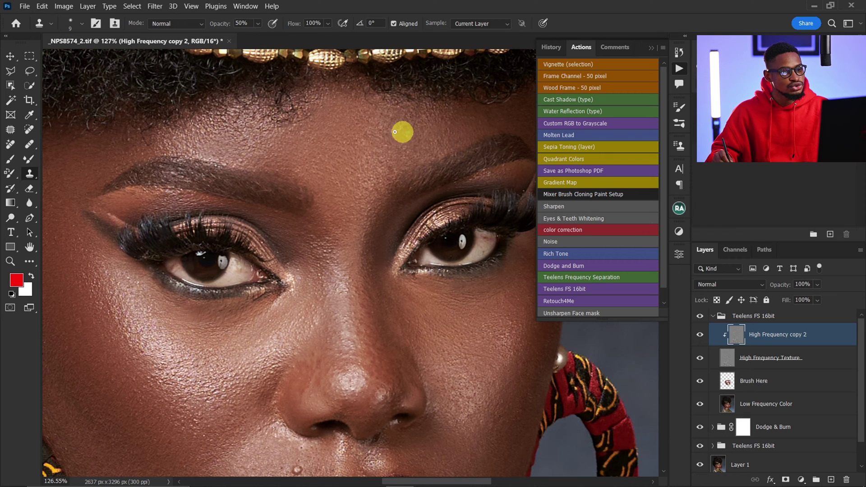
# - Hide the High Frequency Texture layer and set up the Mixer Brush at 150 px on the Brush Here layer
pyautogui.click(742, 383)
pyautogui.click(28, 158)
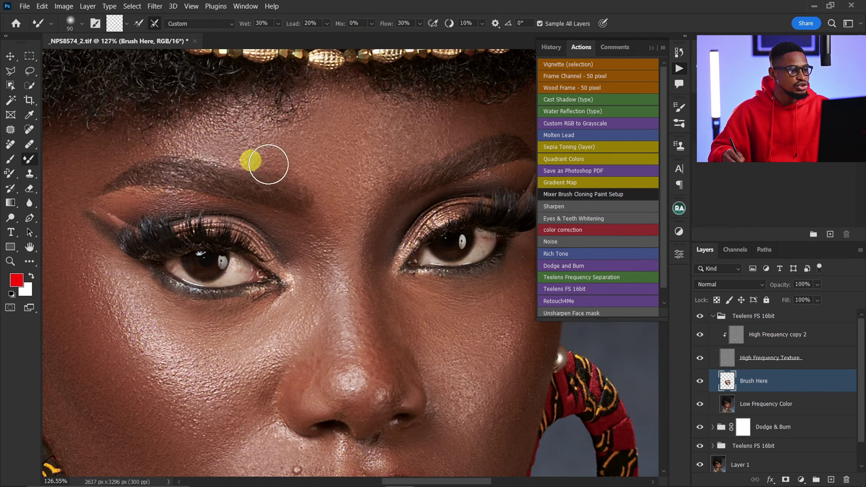
pyautogui.click(699, 357)
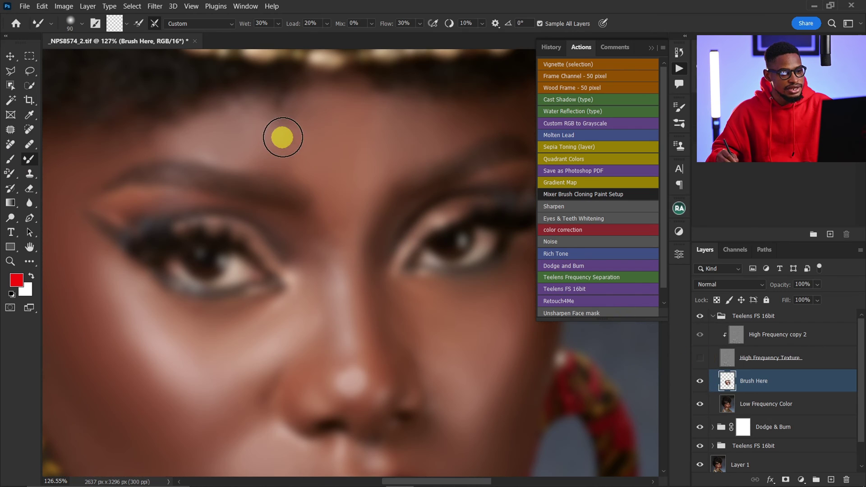
pyautogui.press(']')
pyautogui.press(']')
pyautogui.press(']')
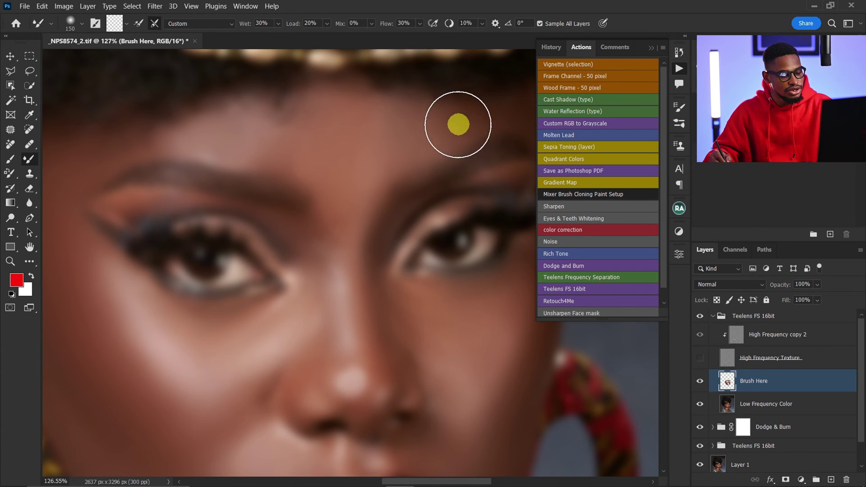
# - Blend the forehead above the right-hand eyebrow with the Mixer Brush at 90 px, and show the High Frequency Texture layer
pyautogui.moveTo(457, 120)
pyautogui.mouseDown()
pyautogui.moveTo(361, 186)
pyautogui.moveTo(359, 178)
pyautogui.mouseUp()
pyautogui.press('[')
pyautogui.press('[')
pyautogui.press('[')
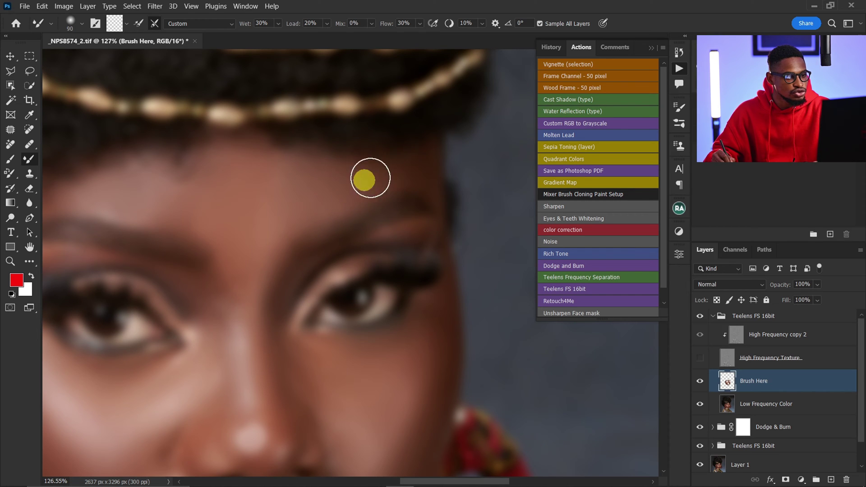
pyautogui.press(']')
pyautogui.press(']')
pyautogui.press('[')
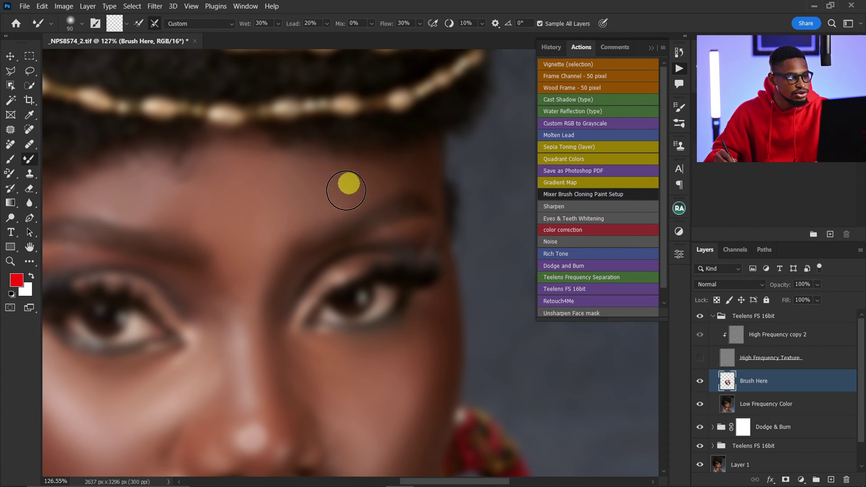
pyautogui.click(689, 358)
# - Compare the whole portrait with the upper Teelens FS 16bit group hidden and shown
pyautogui.scroll(-5, 367, 215)
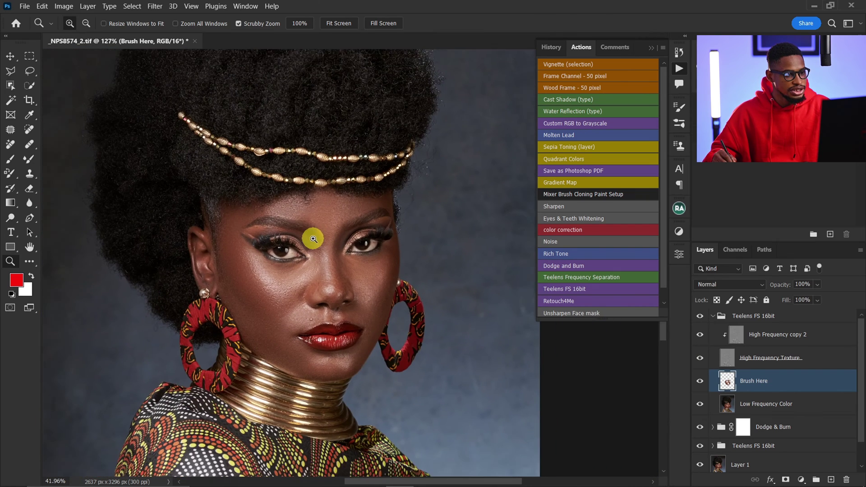
pyautogui.click(702, 319)
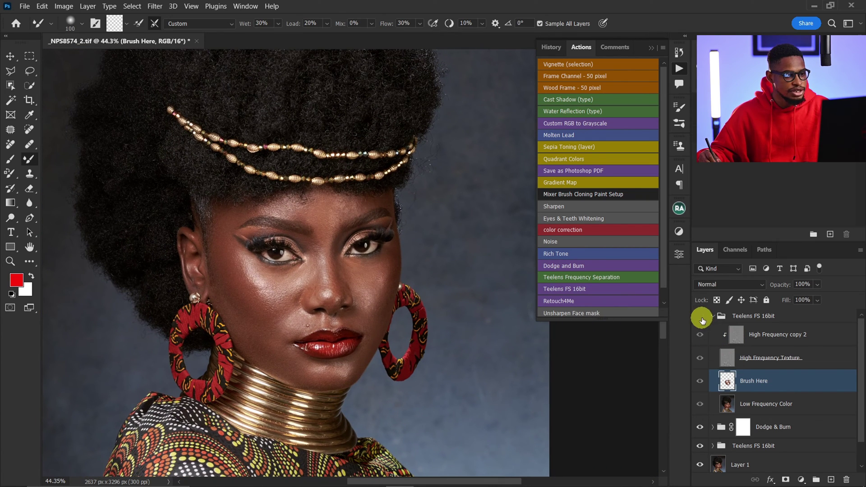
pyautogui.click(703, 323)
pyautogui.click(704, 323)
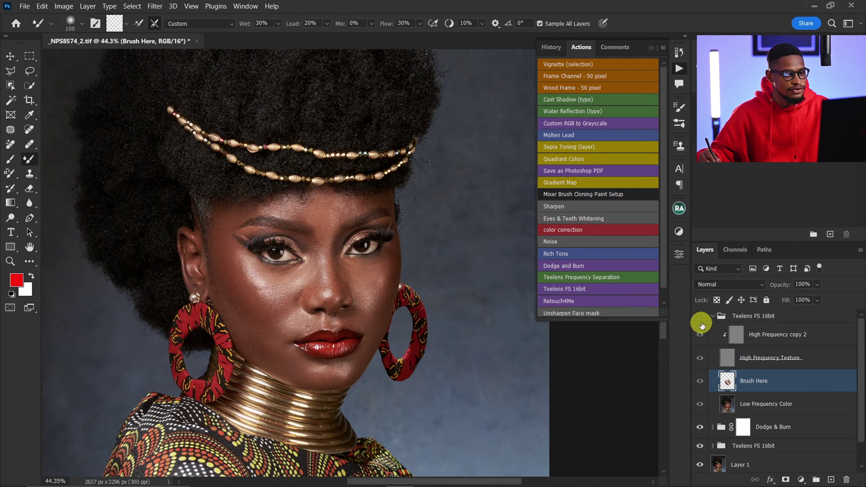
pyautogui.click(703, 324)
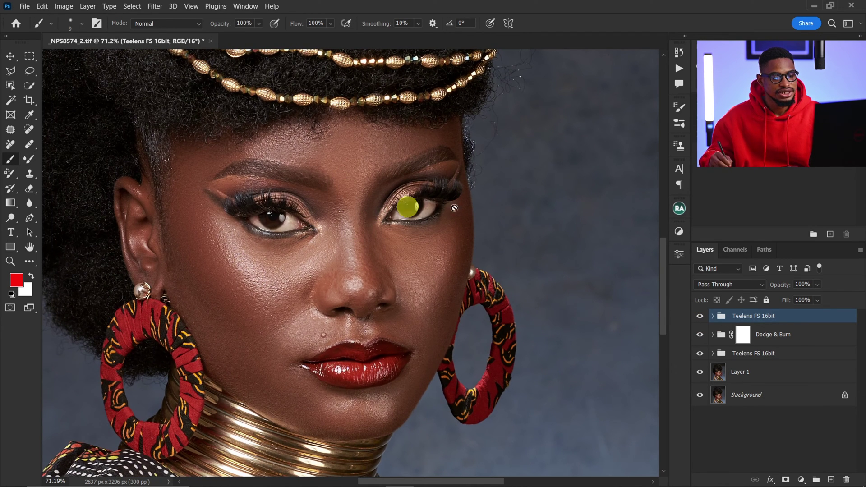
# - Run the Eyes & Teeth Whitening action and paint white over the whites of both eyes on its mask with a 15 px brush
pyautogui.click(677, 70)
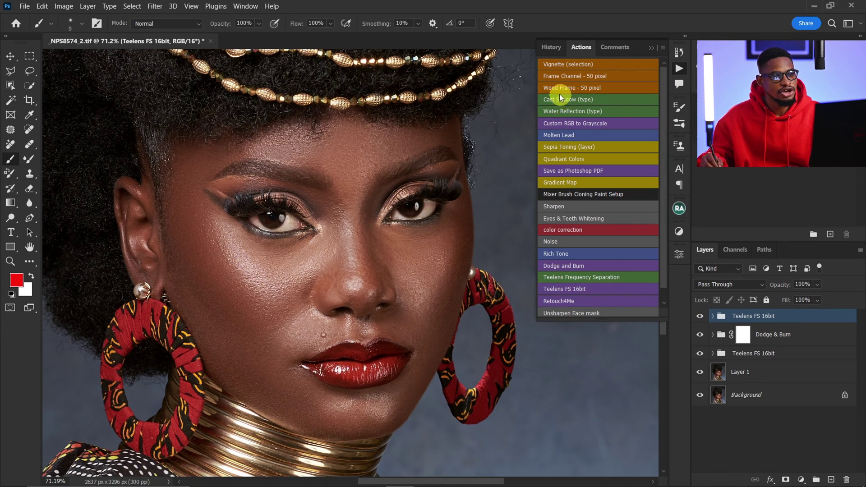
pyautogui.click(575, 217)
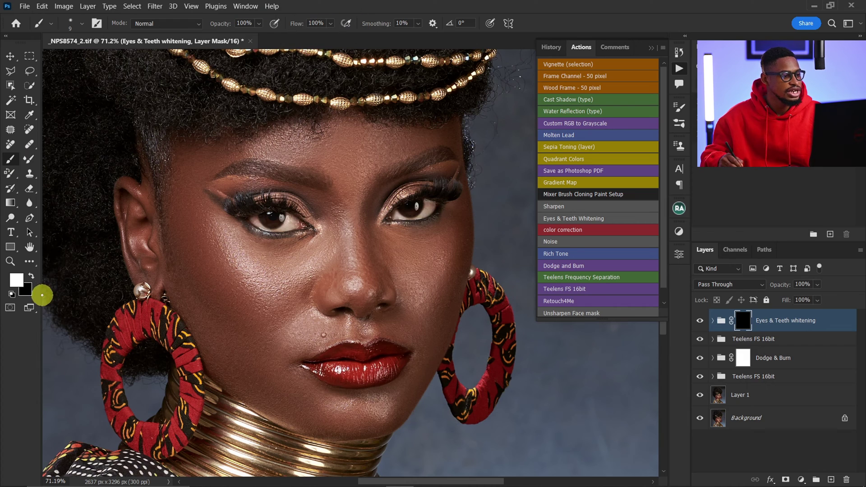
pyautogui.scroll(5, 315, 224)
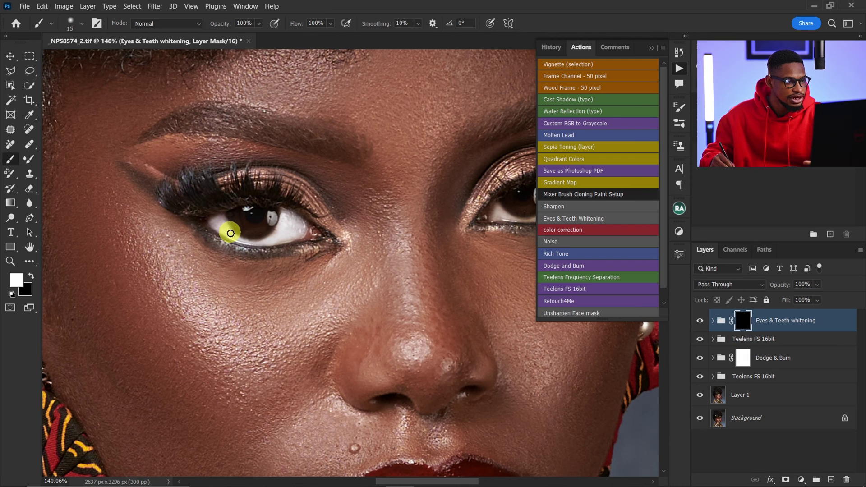
pyautogui.moveTo(394, 233); pyautogui.dragTo(269, 271)
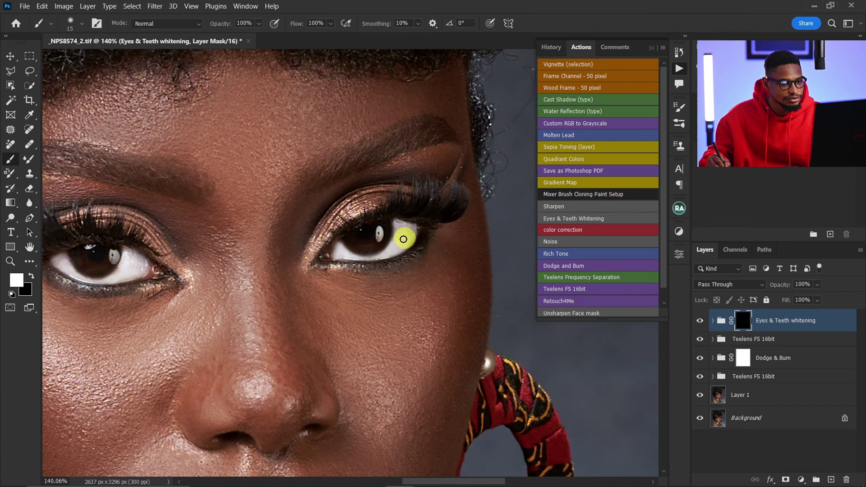
pyautogui.moveTo(403, 239)
pyautogui.mouseDown()
pyautogui.moveTo(384, 256)
pyautogui.moveTo(314, 272)
pyautogui.mouseUp()
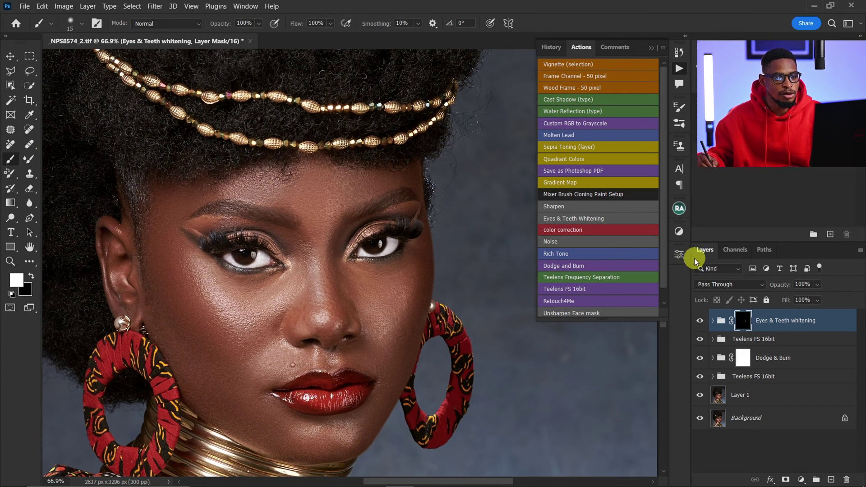
# - Feather the Eyes & Teeth whitening group's mask by 7.0 px
pyautogui.click(679, 254)
pyautogui.click(740, 323)
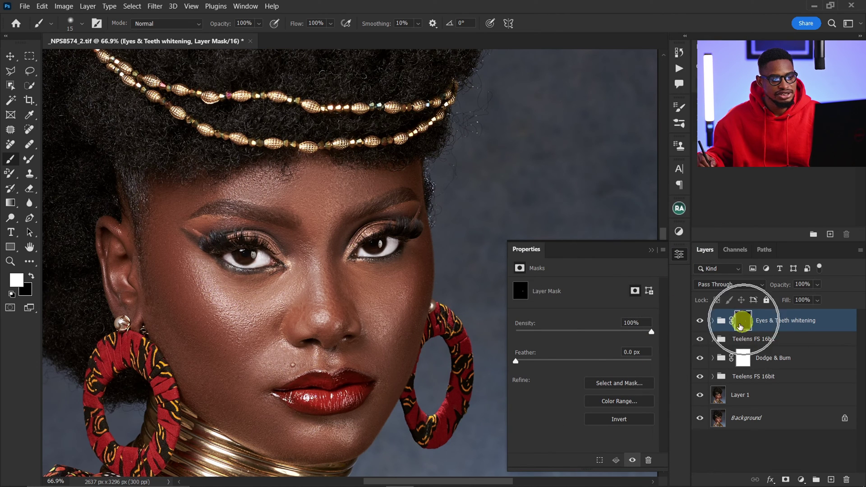
pyautogui.moveTo(517, 361); pyautogui.dragTo(561, 363)
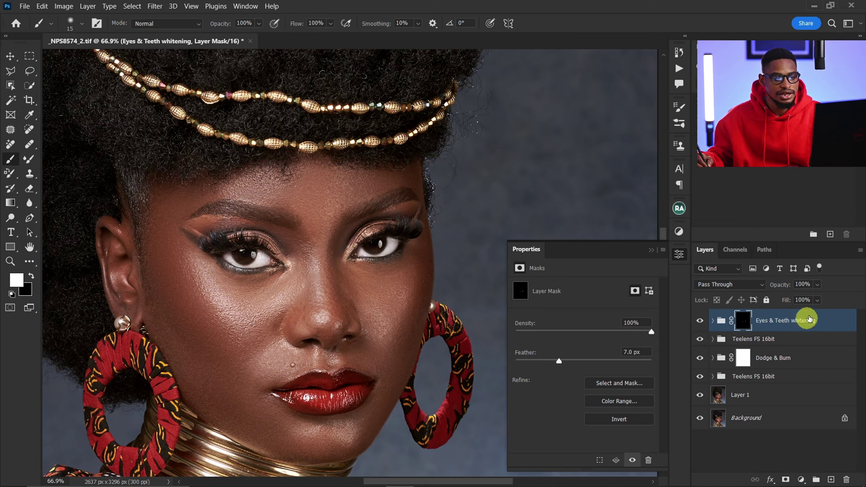
# - Set the Eyes & Teeth whitening group's opacity to 61%, and compare the eyes with the group hidden and shown
pyautogui.click(817, 284)
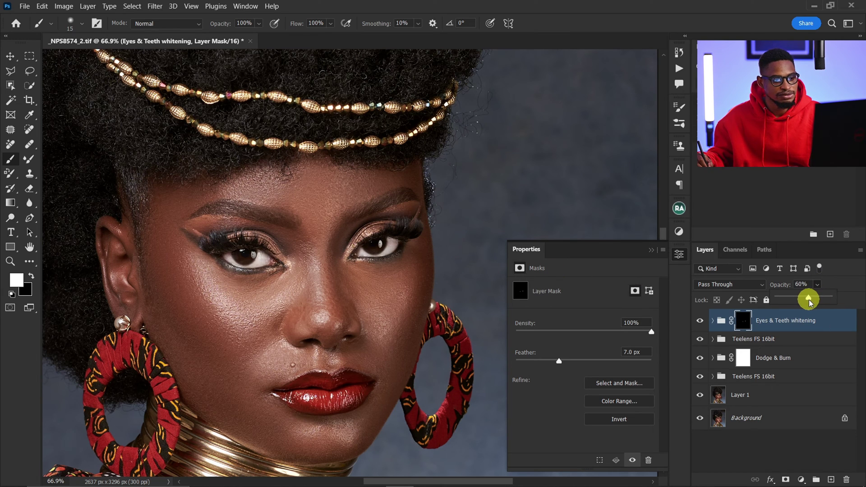
pyautogui.click(650, 250)
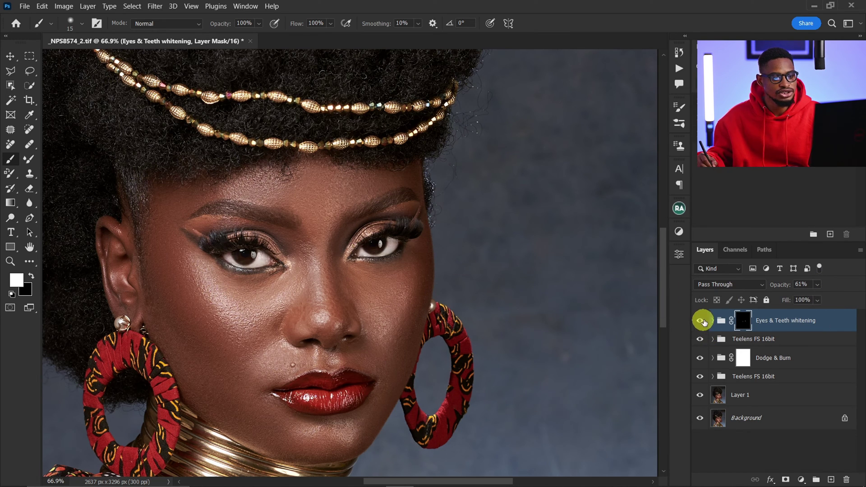
pyautogui.click(702, 324)
pyautogui.click(703, 324)
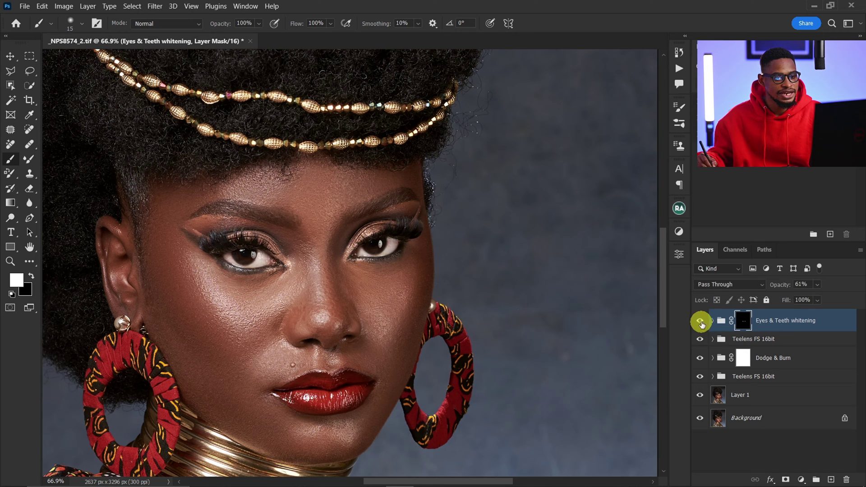
pyautogui.moveTo(374, 249); pyautogui.dragTo(393, 240)
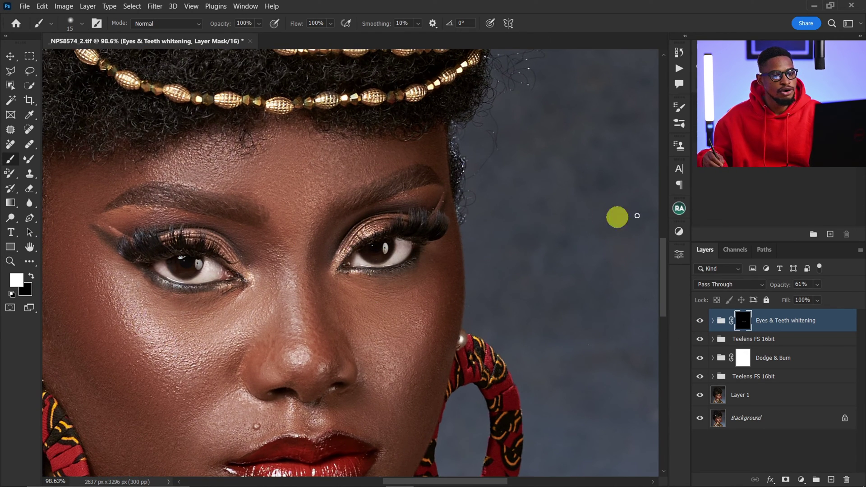
# - Add a Brightness/Contrast adjustment layer above the Eyes & Teeth whitening group and raise its brightness
pyautogui.click(681, 237)
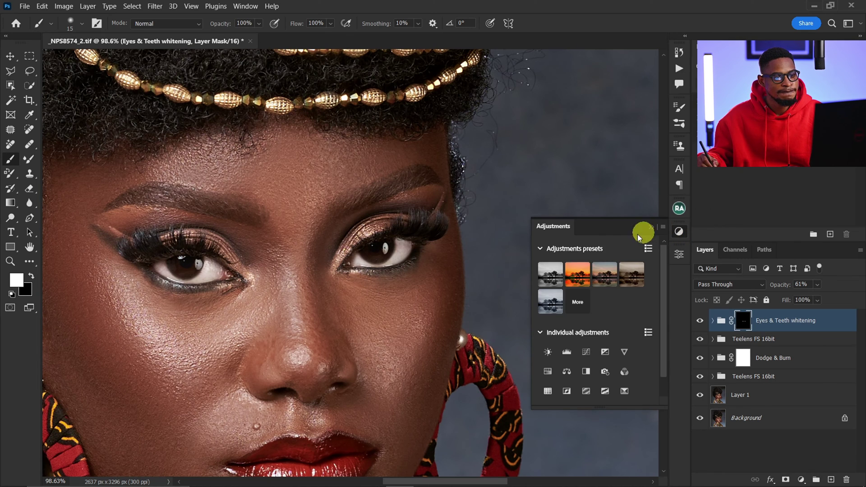
pyautogui.click(554, 350)
pyautogui.click(554, 351)
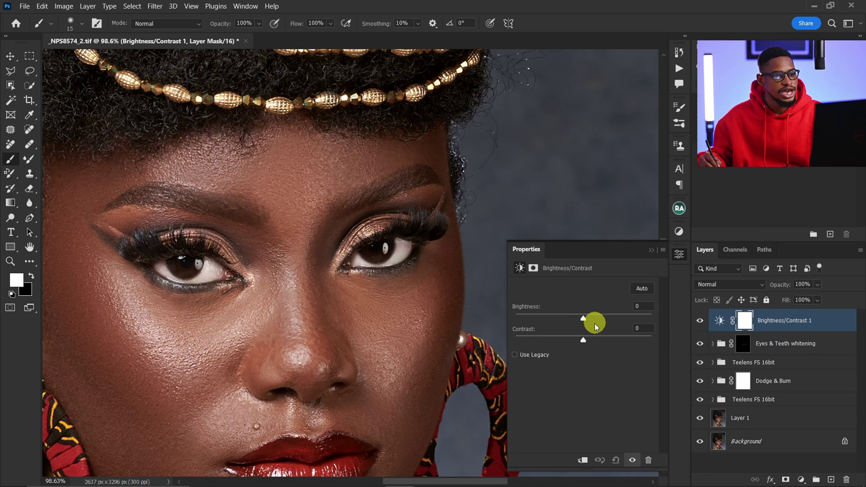
pyautogui.moveTo(599, 321); pyautogui.dragTo(605, 318)
pyautogui.click(649, 251)
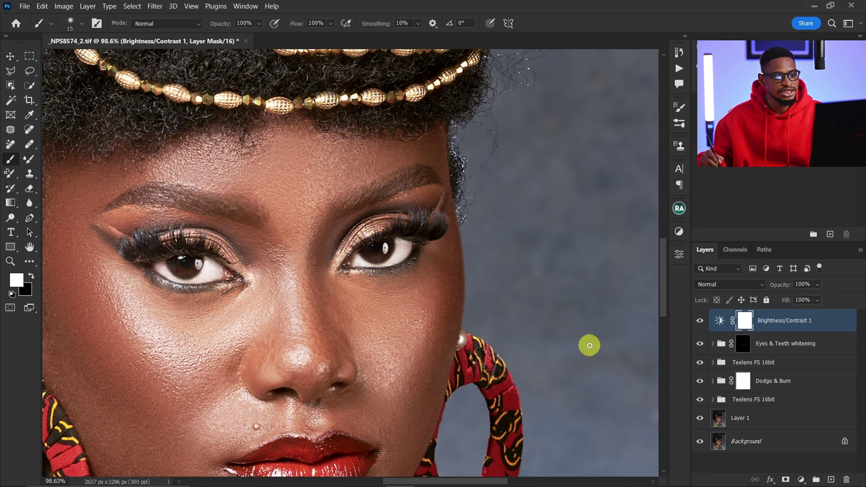
# - Invert the Brightness/Contrast 1 mask to black and paint white over the irises with a 15 px brush to brighten them
pyautogui.hotkey('ctrl', 'i')
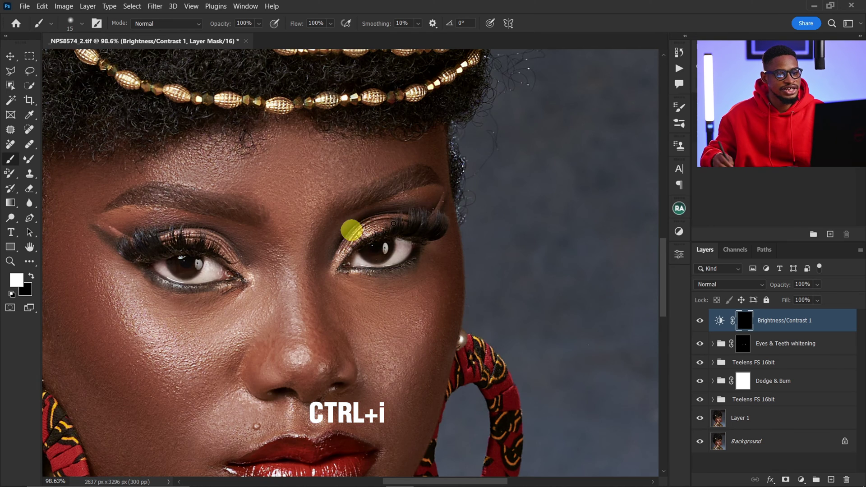
pyautogui.scroll(3, 390, 271)
pyautogui.click(388, 247)
pyautogui.click(388, 247)
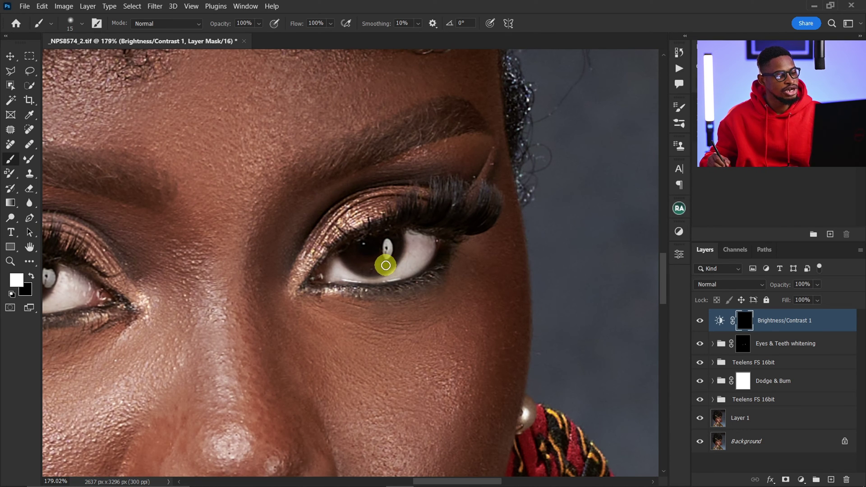
pyautogui.moveTo(369, 271); pyautogui.dragTo(421, 256)
pyautogui.click(18, 282)
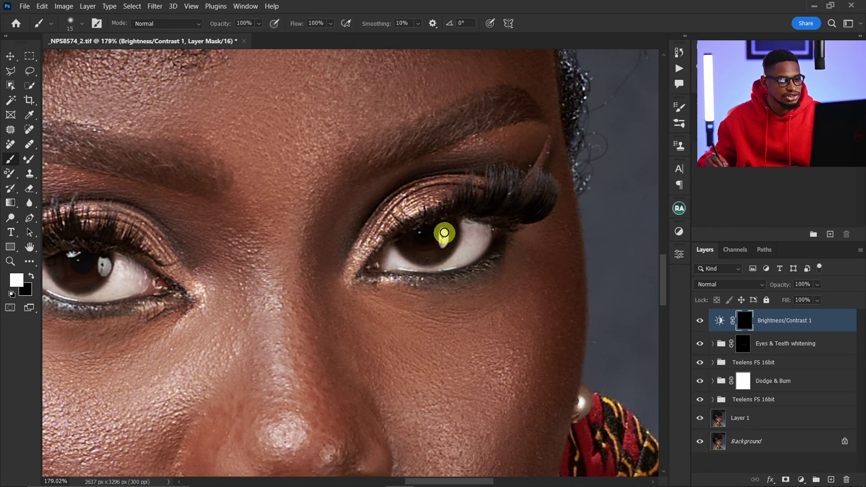
pyautogui.moveTo(352, 270)
pyautogui.mouseDown()
pyautogui.moveTo(483, 261)
pyautogui.moveTo(402, 274)
pyautogui.mouseUp()
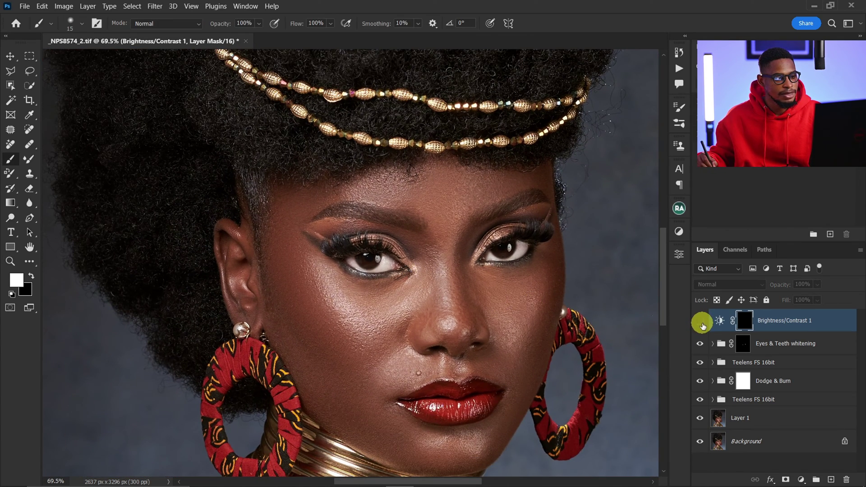
pyautogui.moveTo(453, 271); pyautogui.dragTo(369, 298)
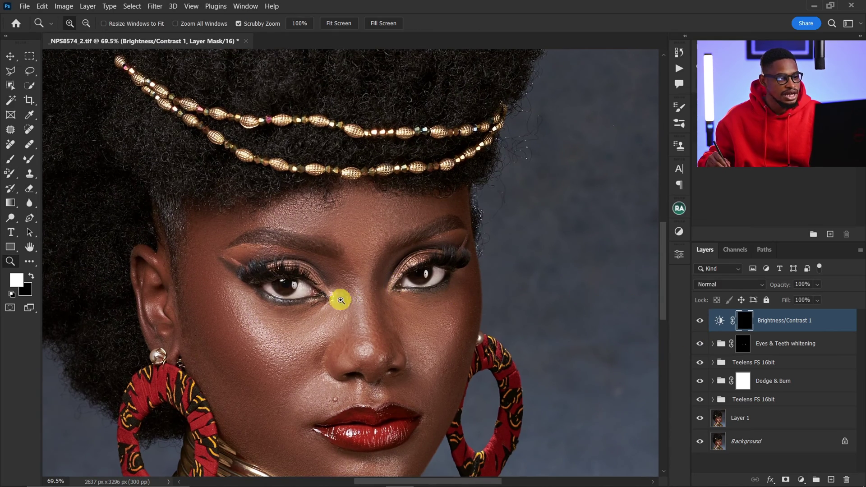
# - On High Frequency copy 2 in the upper Teelens FS 16bit group, clone skin texture below her right eye's inner corner with an 8 px brush
pyautogui.moveTo(338, 296); pyautogui.dragTo(385, 303)
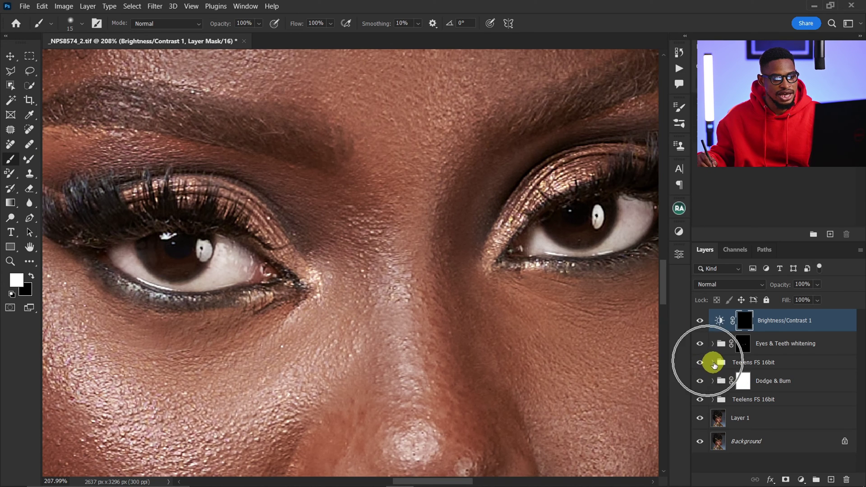
pyautogui.click(712, 362)
pyautogui.click(735, 385)
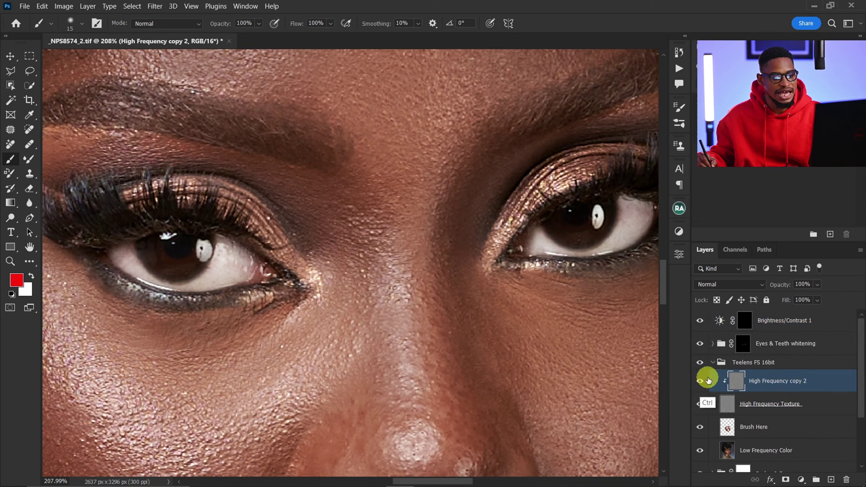
pyautogui.press('s')
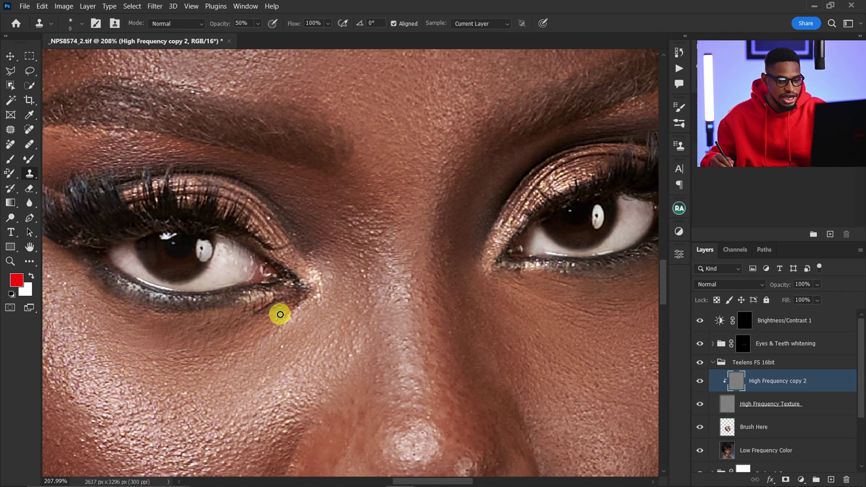
pyautogui.press('[')
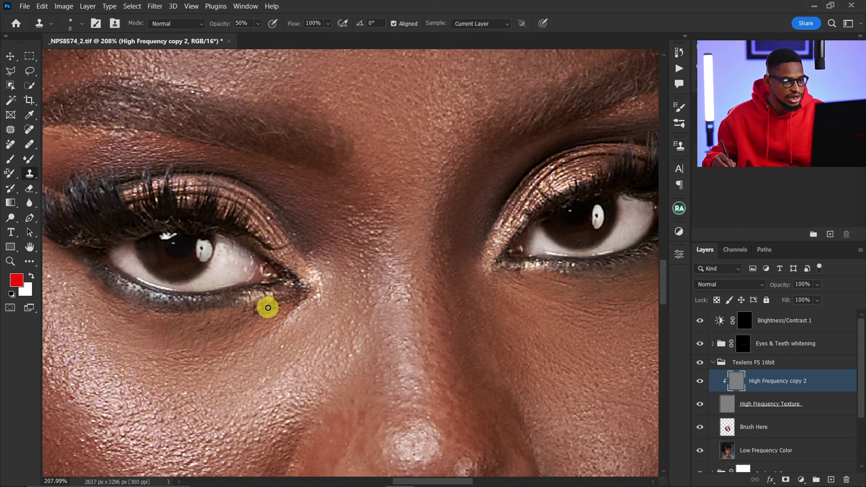
pyautogui.keyDown('alt'); pyautogui.click(280, 315); pyautogui.keyUp('alt')
pyautogui.keyDown('alt'); pyautogui.click(279, 318); pyautogui.keyUp('alt')
pyautogui.moveTo(260, 312); pyautogui.dragTo(273, 311)
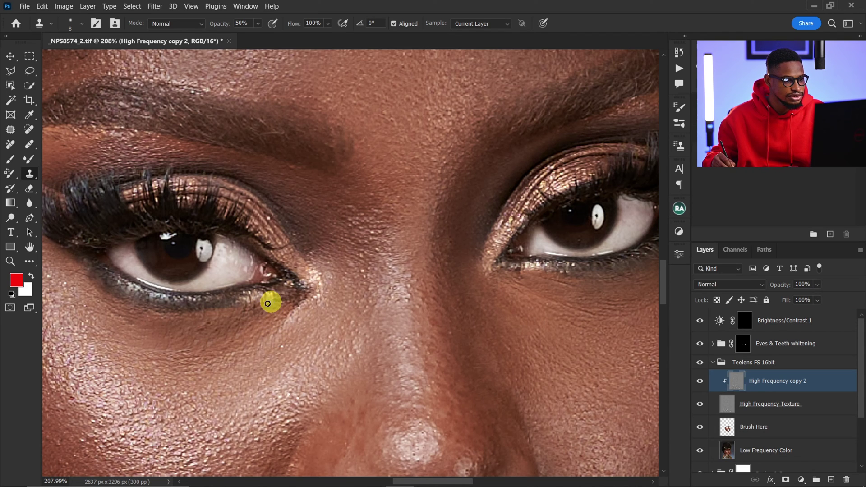
pyautogui.scroll(-6, 299, 321)
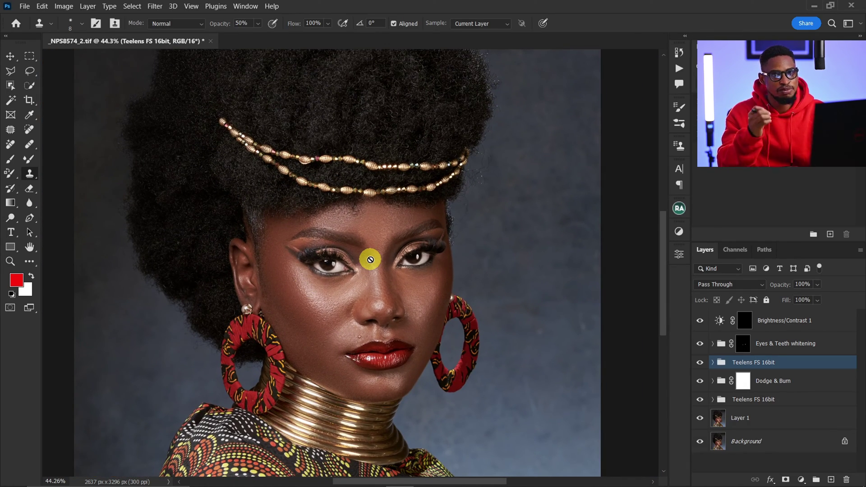
# - Stamp all visible layers into a new layer above Brightness/Contrast 1 and sharpen it with Unsharp Mask at amount 20%, radius 20 pixels
pyautogui.click(743, 320)
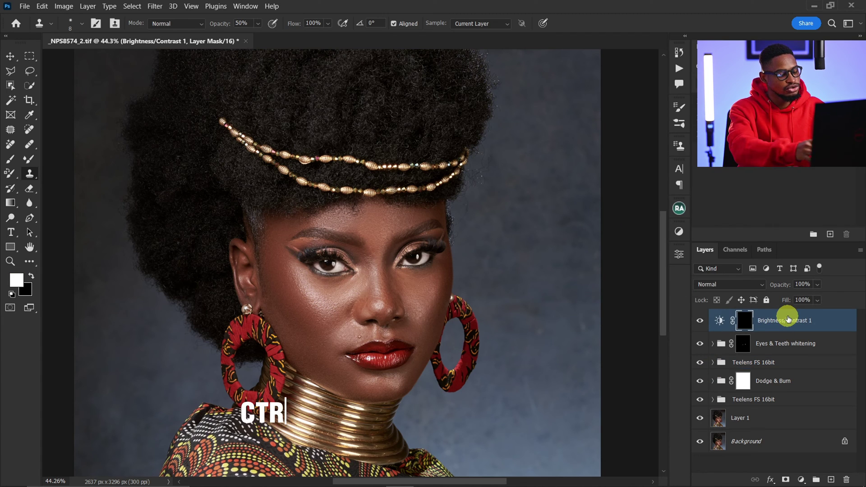
pyautogui.hotkey('ctrl', 'shift', 'alt', 'e')
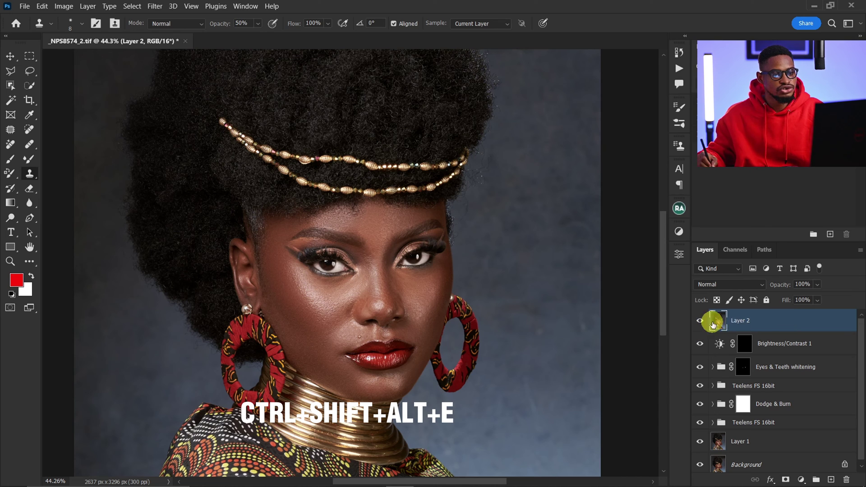
pyautogui.click(155, 6)
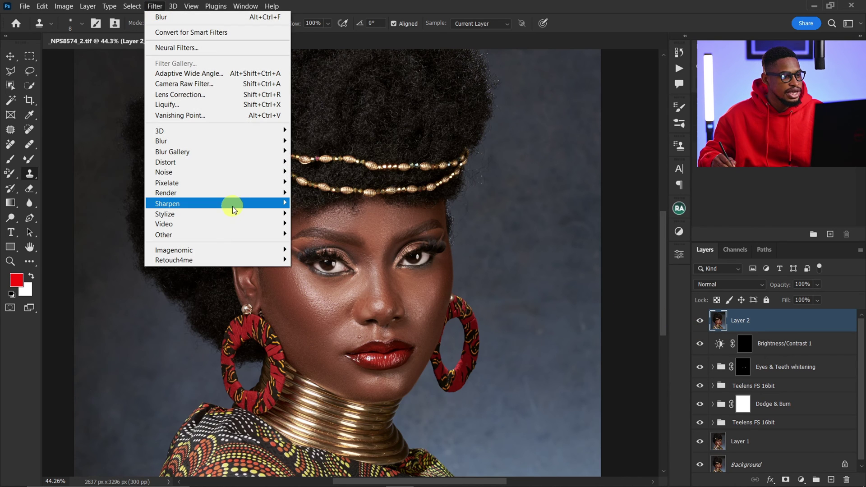
pyautogui.moveTo(239, 204)
pyautogui.click(106, 249)
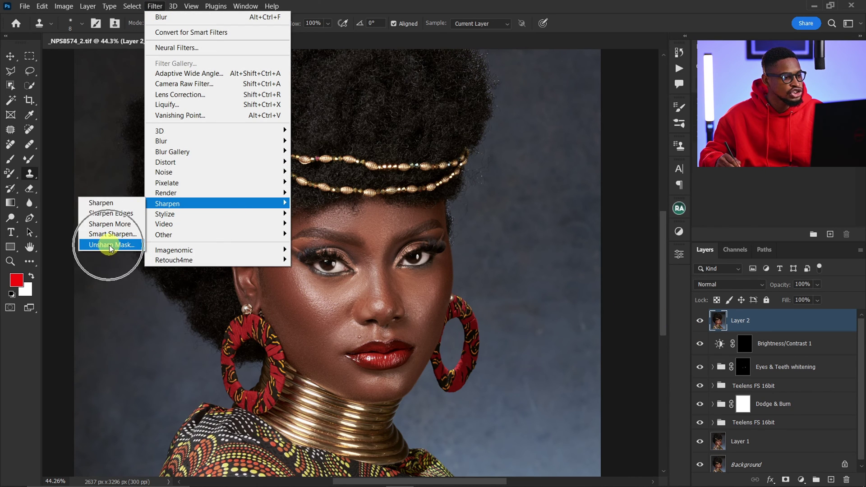
pyautogui.click(401, 229)
pyautogui.moveTo(401, 230); pyautogui.dragTo(380, 232)
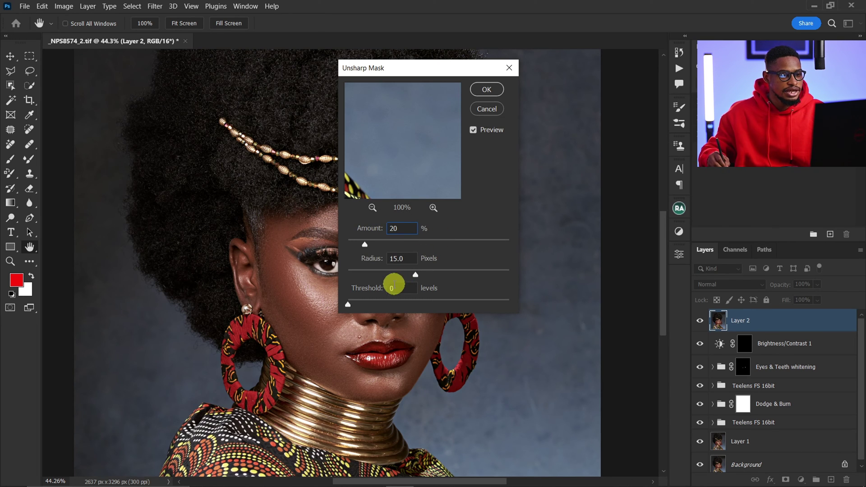
pyautogui.doubleClick(404, 260)
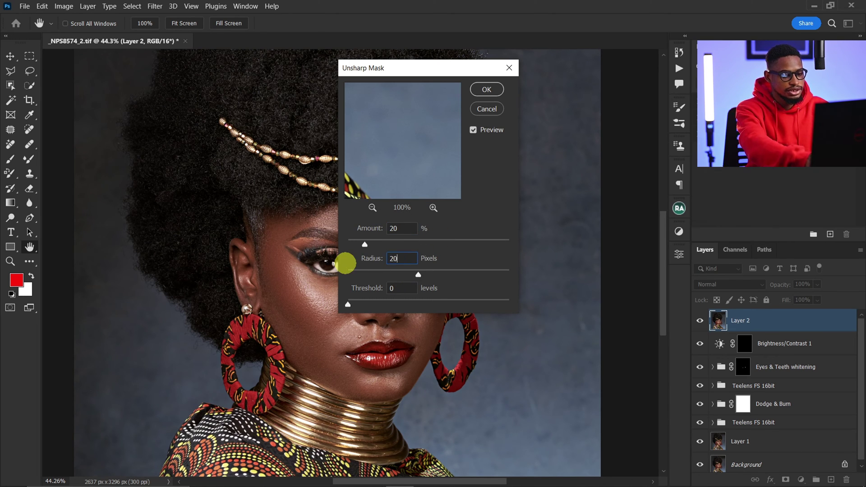
pyautogui.click(486, 90)
pyautogui.press('s')
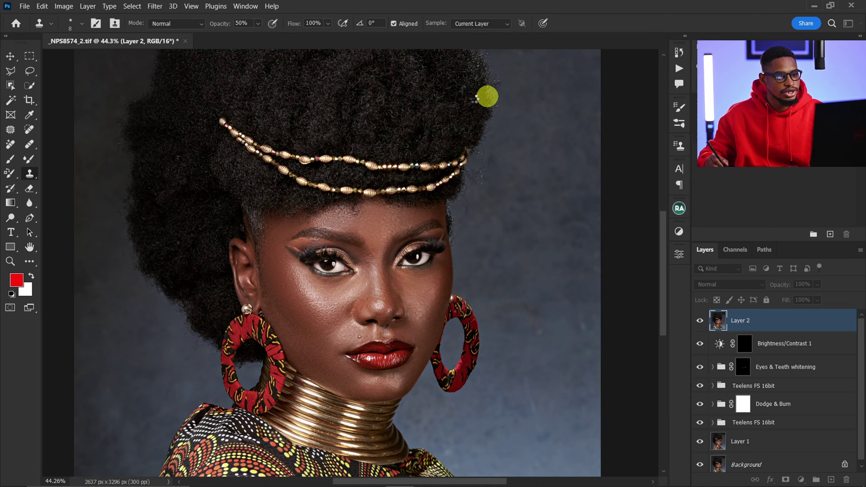
# - Examine the sharpening on the whole portrait and close up on the face
pyautogui.press('z')
pyautogui.moveTo(383, 283); pyautogui.dragTo(464, 183)
pyautogui.press('s')
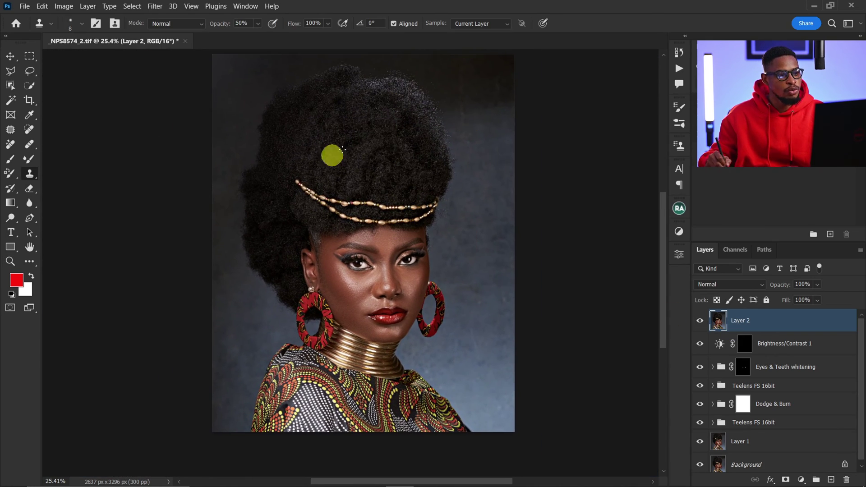
pyautogui.press('z')
pyautogui.moveTo(410, 273); pyautogui.dragTo(495, 272)
pyautogui.press('s')
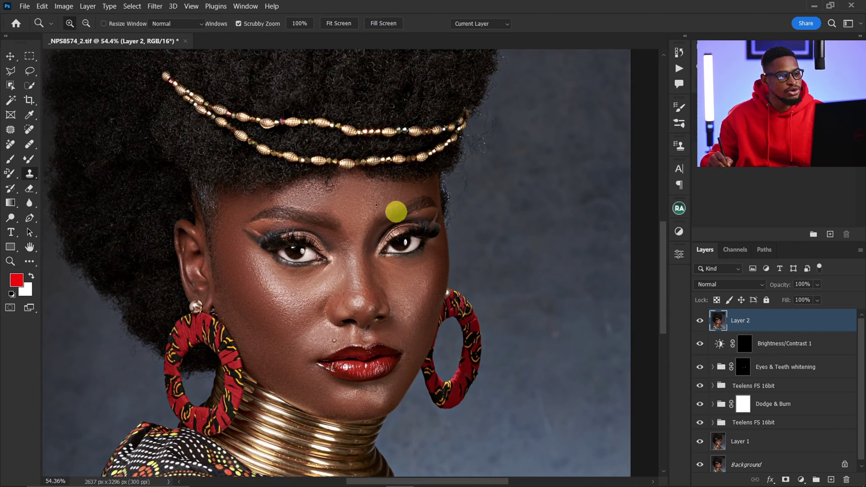
pyautogui.moveTo(388, 286); pyautogui.dragTo(367, 263)
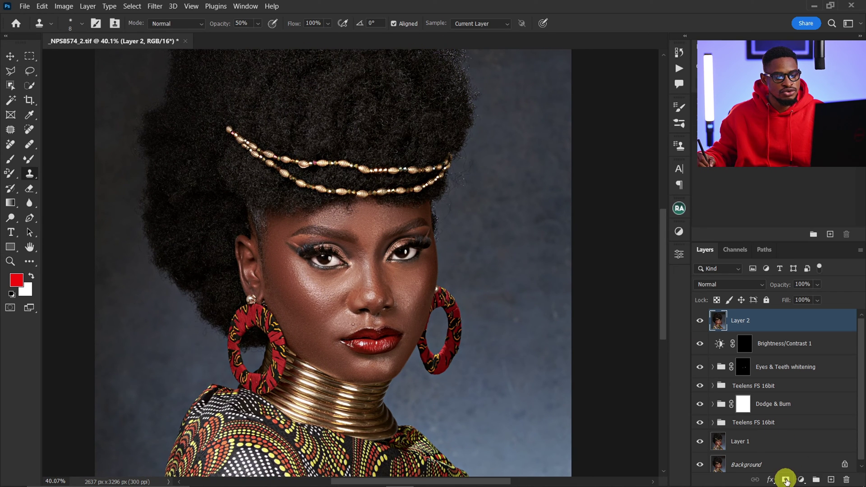
# - Add a mask to Layer 2, invert it to black, and paint white over the face with a soft 500 to 600 px brush
pyautogui.click(786, 479)
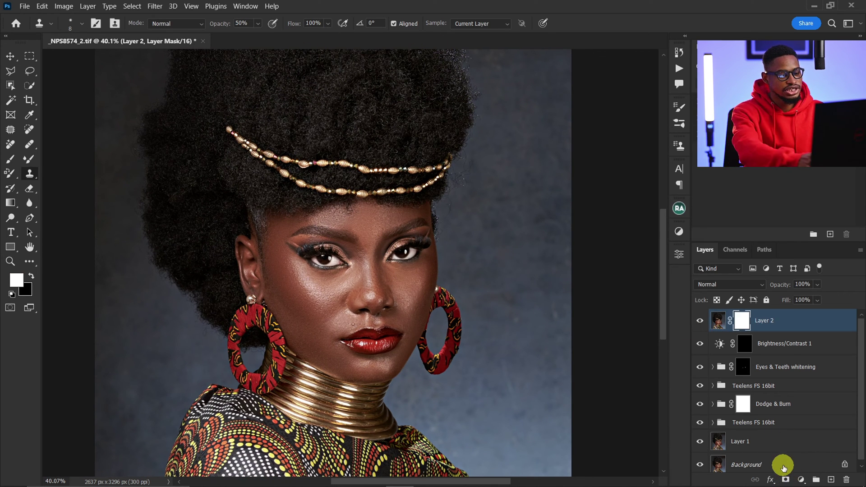
pyautogui.hotkey('ctrl', 'i')
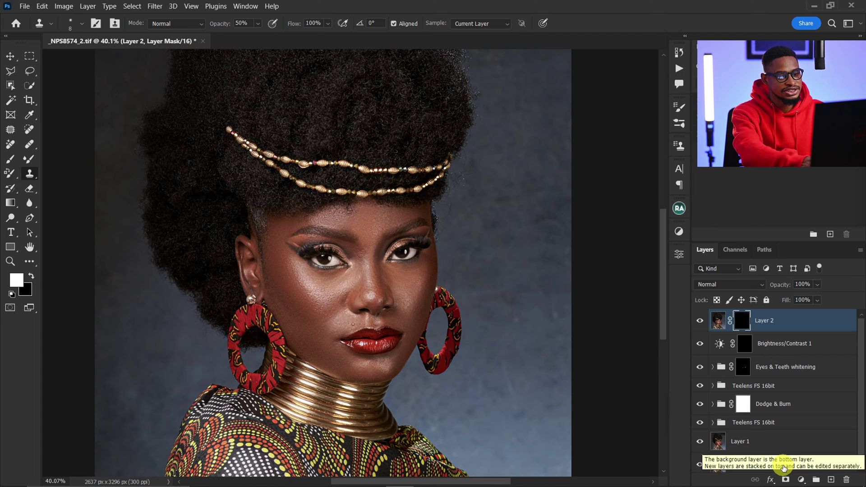
pyautogui.click(11, 161)
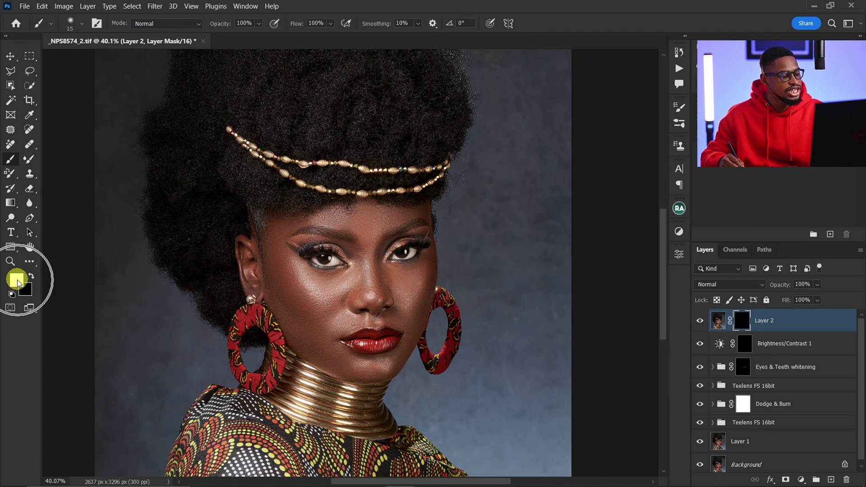
pyautogui.press(']')
pyautogui.press(']')
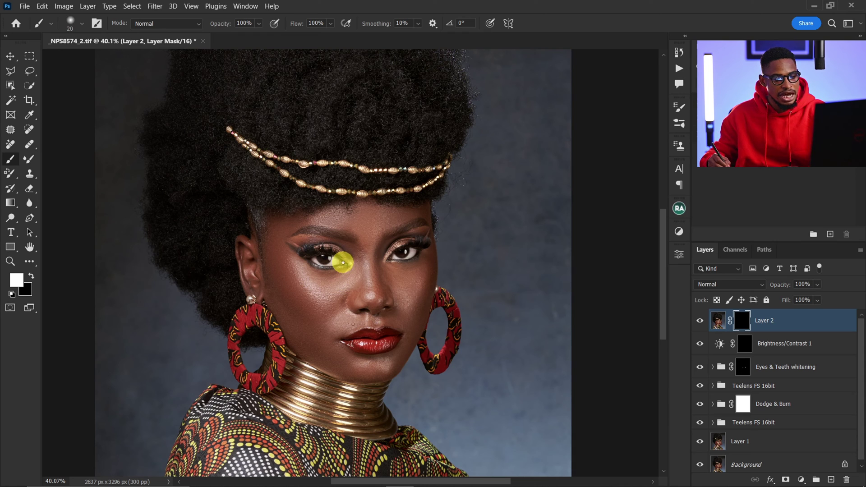
pyautogui.press(']')
pyautogui.press(']')
pyautogui.press(']')
pyautogui.press(']')
pyautogui.press(']')
pyautogui.press(']')
pyautogui.press(']')
pyautogui.press(']')
pyautogui.press(']')
pyautogui.press(']')
pyautogui.press(']')
pyautogui.press(']')
pyautogui.press(']')
pyautogui.press(']')
pyautogui.press(']')
pyautogui.press(']')
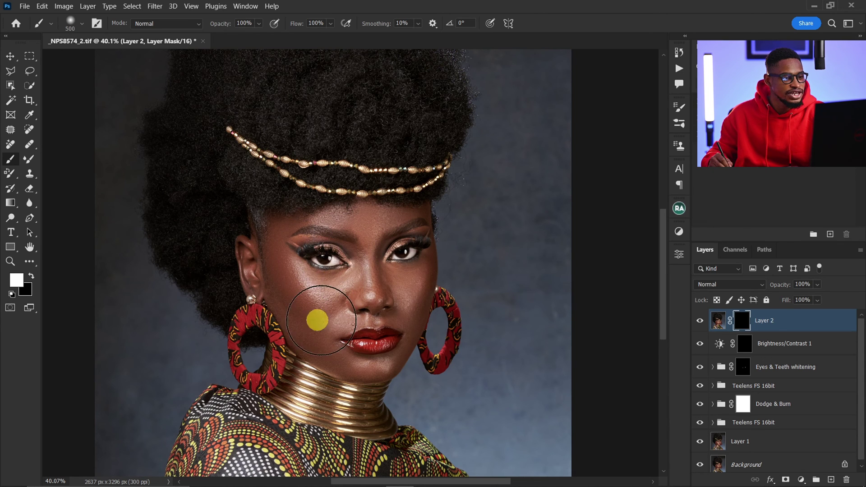
pyautogui.moveTo(390, 312)
pyautogui.mouseDown()
pyautogui.moveTo(389, 273)
pyautogui.moveTo(363, 249)
pyautogui.moveTo(406, 256)
pyautogui.moveTo(384, 288)
pyautogui.mouseUp()
pyautogui.press(']')
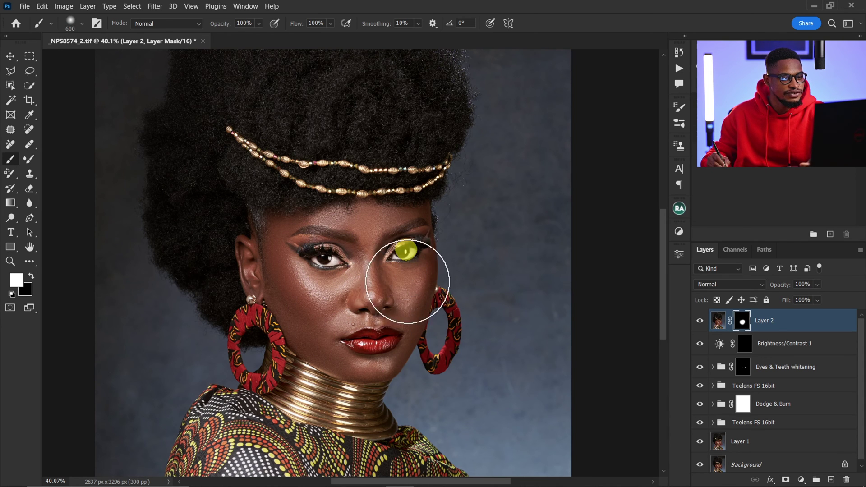
pyautogui.moveTo(371, 339); pyautogui.dragTo(376, 262)
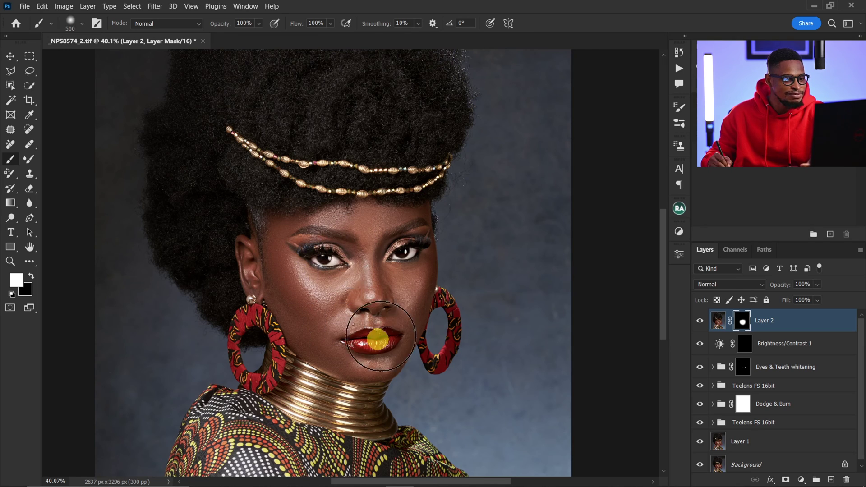
pyautogui.press('[')
# - Compare the face with Layer 2 hidden and shown, and set the layer's opacity to 60%
pyautogui.press('z')
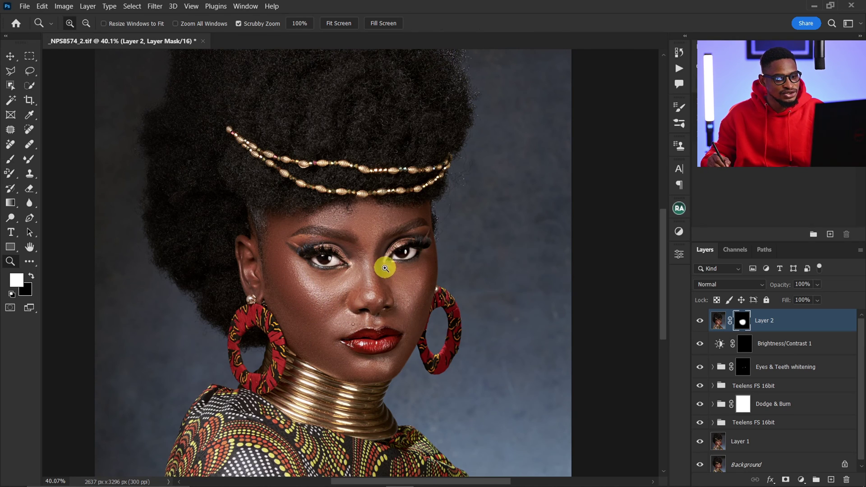
pyautogui.moveTo(385, 268); pyautogui.dragTo(412, 266)
pyautogui.press('b')
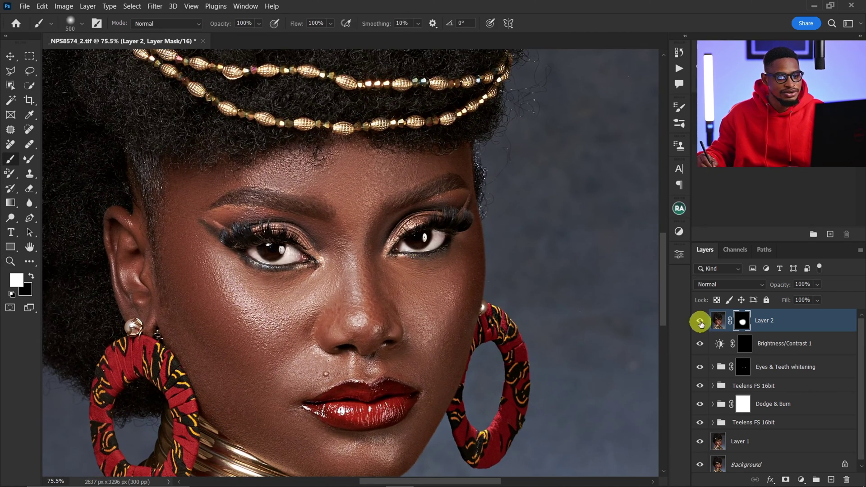
pyautogui.click(700, 321)
pyautogui.click(700, 323)
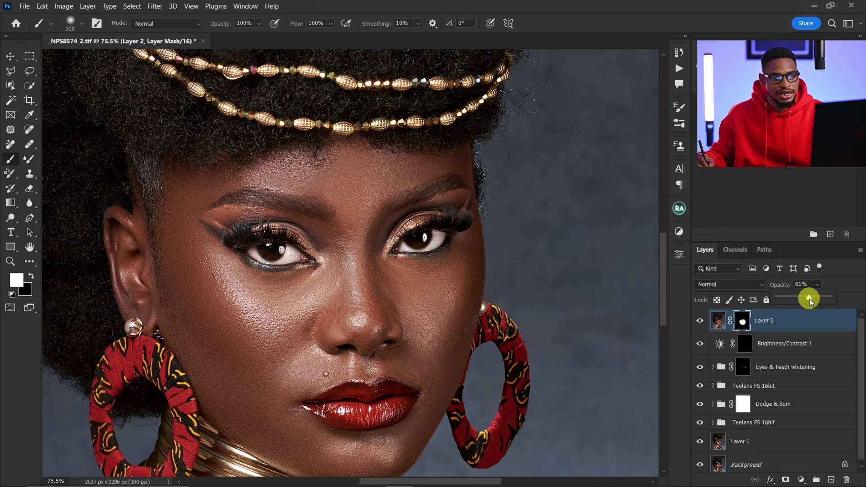
pyautogui.press('z')
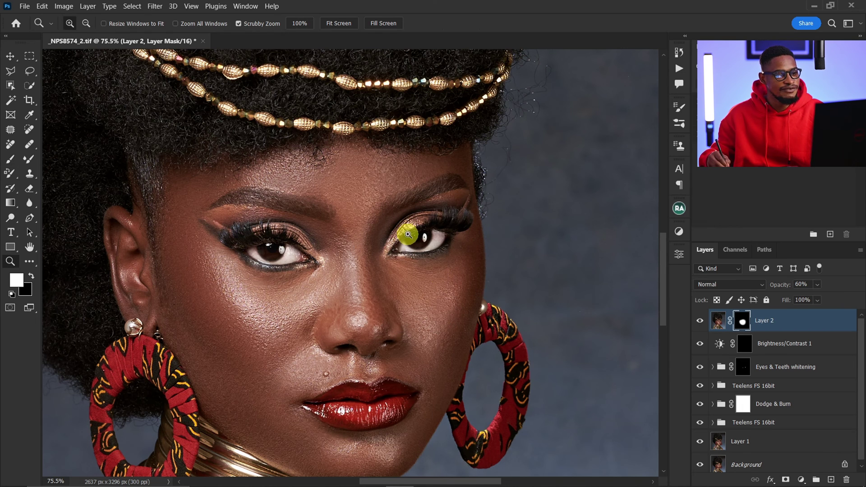
pyautogui.moveTo(405, 232); pyautogui.dragTo(381, 252)
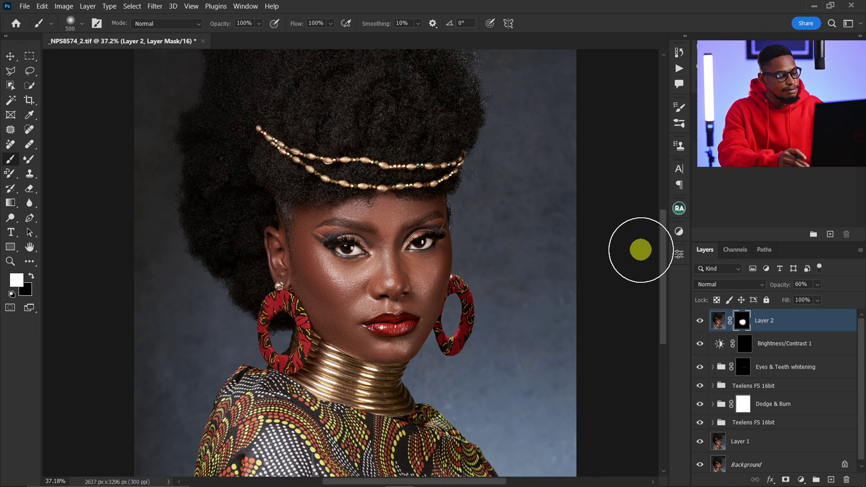
# - Stamp all visible layers into a new layer above Layer 2 and apply Unsharp Mask at amount 15%, radius 15 pixels
pyautogui.hotkey('ctrl', 'shift', 'alt', 'e')
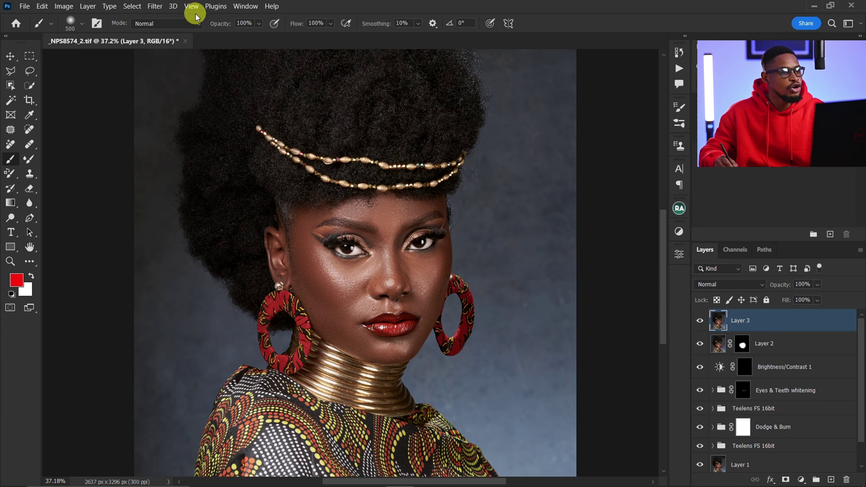
pyautogui.click(154, 7)
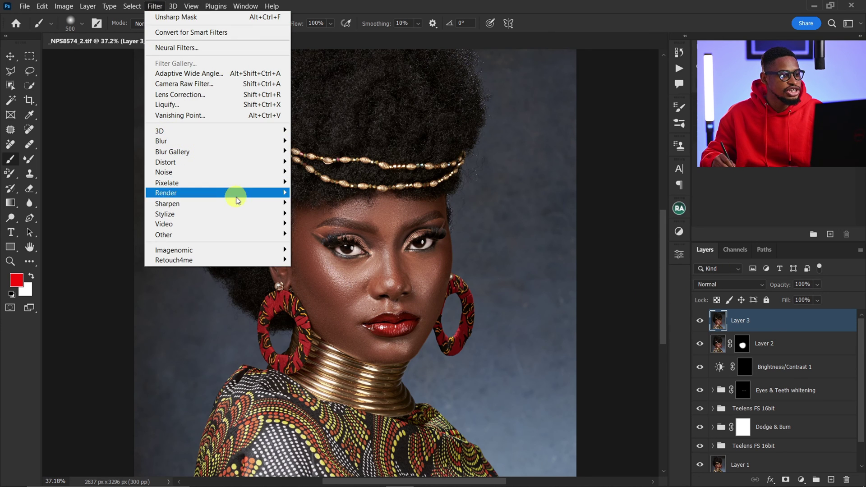
pyautogui.moveTo(239, 202)
pyautogui.click(125, 245)
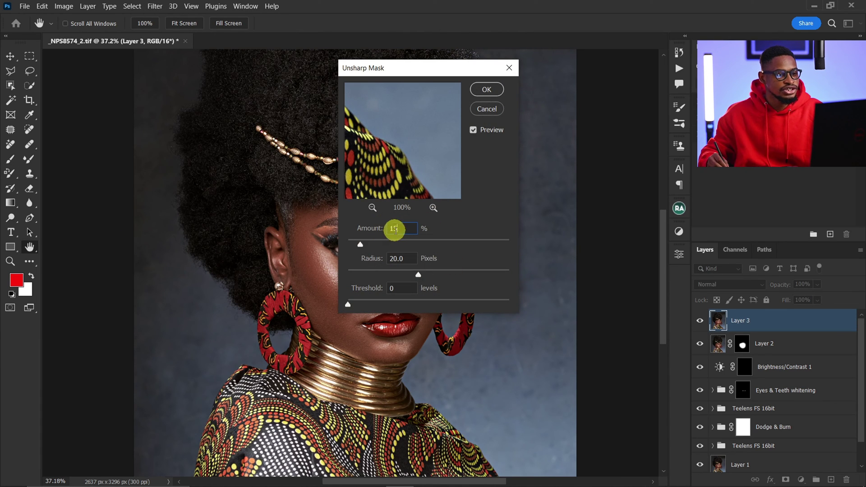
pyautogui.click(403, 259)
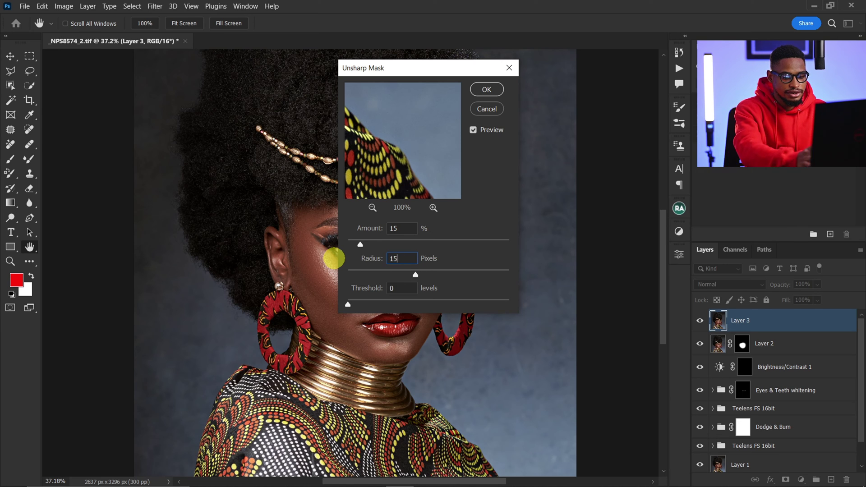
pyautogui.click(488, 92)
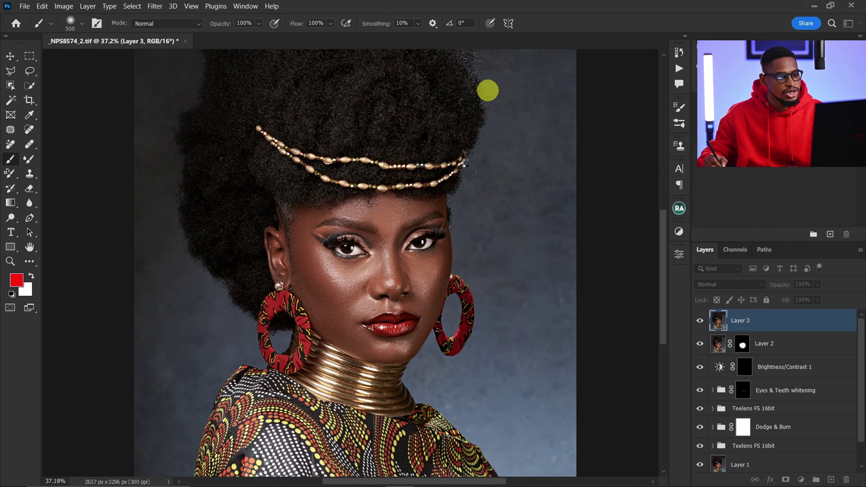
# - Check the face up close and add a white layer mask to Layer 3
pyautogui.press('z')
pyautogui.moveTo(411, 261); pyautogui.dragTo(433, 262)
pyautogui.scroll(5, 432, 260)
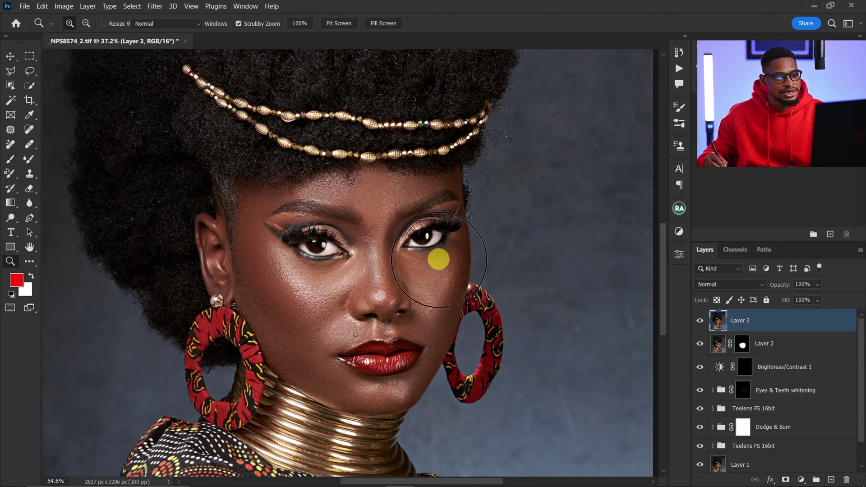
pyautogui.press('b')
pyautogui.click(785, 480)
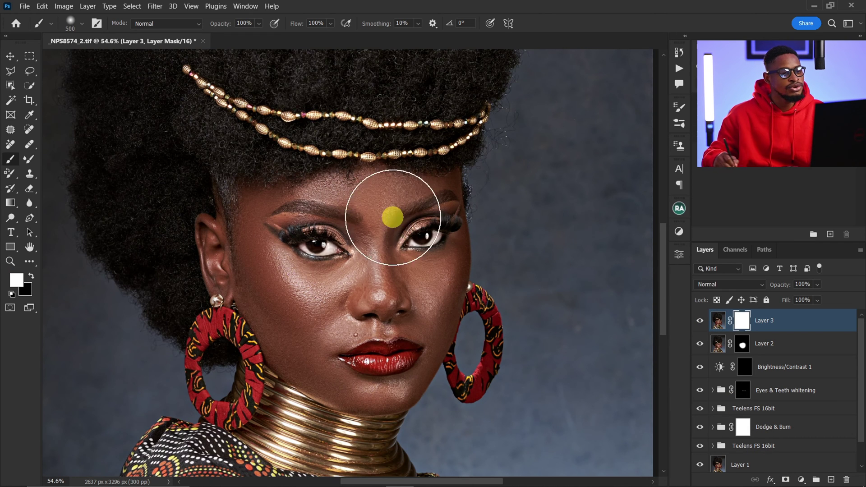
# - Invert Layer 3's mask to black and paint white over both eyes with a smaller soft brush
pyautogui.click(741, 324)
pyautogui.click(718, 303)
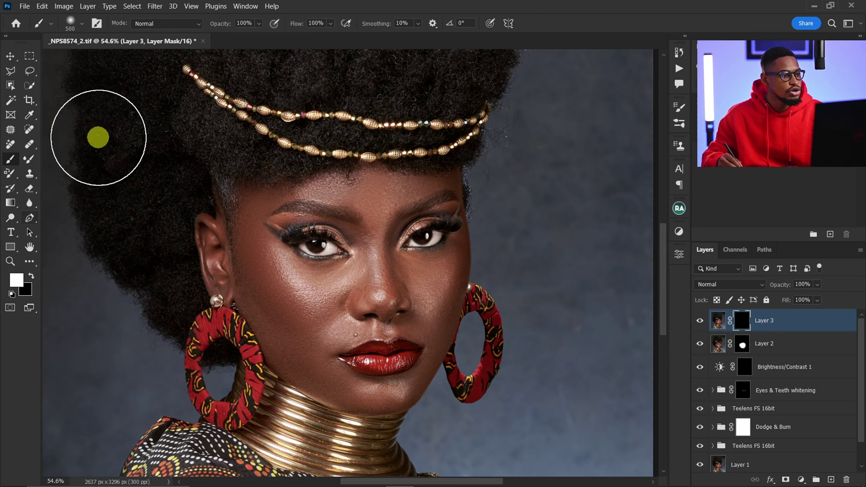
pyautogui.click(19, 304)
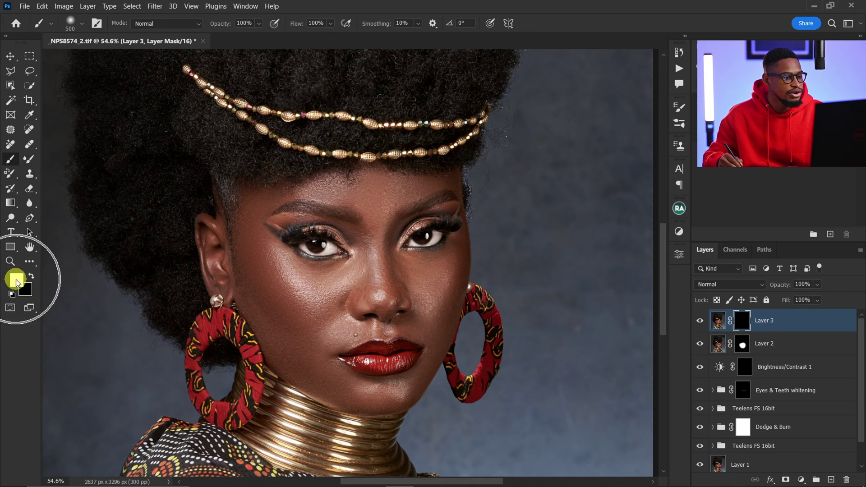
pyautogui.press('[')
pyautogui.press('[')
pyautogui.press('[')
pyautogui.press('[')
pyautogui.press('[')
pyautogui.press('[')
pyautogui.moveTo(295, 249)
pyautogui.mouseDown()
pyautogui.moveTo(332, 246)
pyautogui.moveTo(313, 250)
pyautogui.mouseUp()
pyautogui.moveTo(422, 229); pyautogui.dragTo(420, 243)
pyautogui.click(420, 243)
# - Paint white on Layer 3's mask over the tip of the nose and the lips with a soft 125 to 175 px brush
pyautogui.press('[')
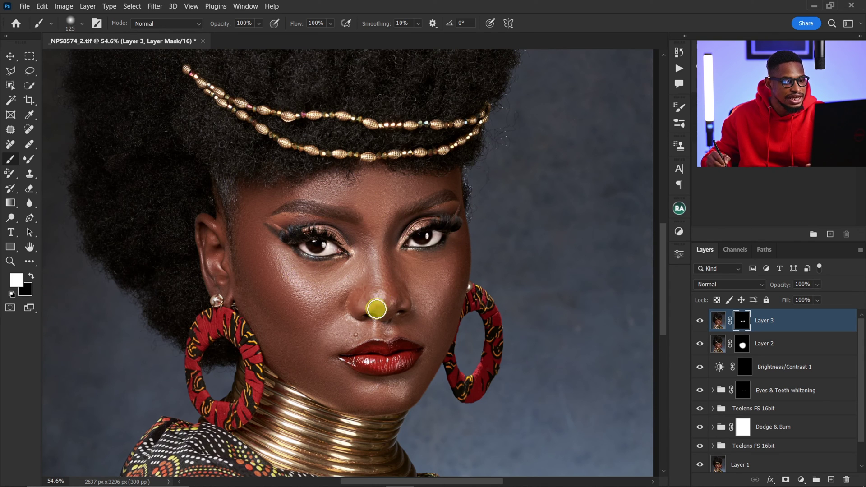
pyautogui.moveTo(384, 299); pyautogui.dragTo(384, 303)
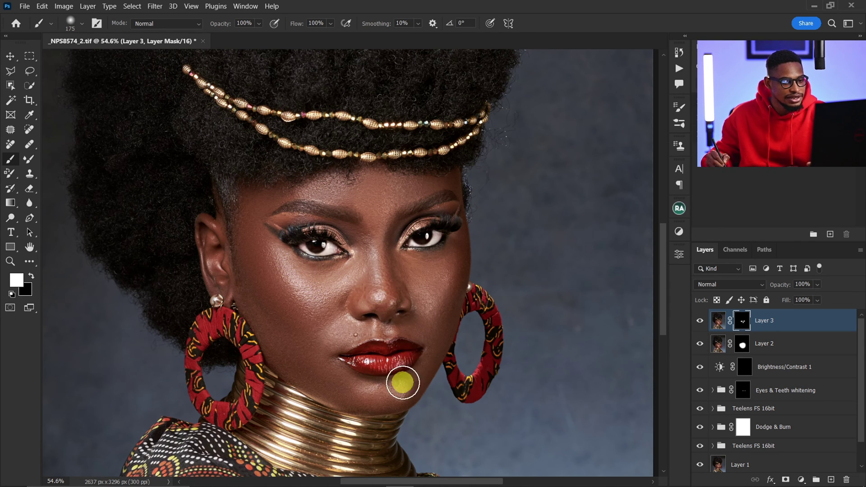
pyautogui.moveTo(387, 354)
pyautogui.mouseDown()
pyautogui.moveTo(362, 359)
pyautogui.moveTo(406, 345)
pyautogui.moveTo(391, 359)
pyautogui.moveTo(364, 354)
pyautogui.moveTo(408, 336)
pyautogui.mouseUp()
# - Compare the facial features up close with Layer 3 hidden and shown
pyautogui.press('z')
pyautogui.moveTo(410, 269)
pyautogui.mouseDown()
pyautogui.moveTo(466, 276)
pyautogui.moveTo(458, 271)
pyautogui.mouseUp()
pyautogui.press('b')
pyautogui.click(719, 321)
pyautogui.click(700, 321)
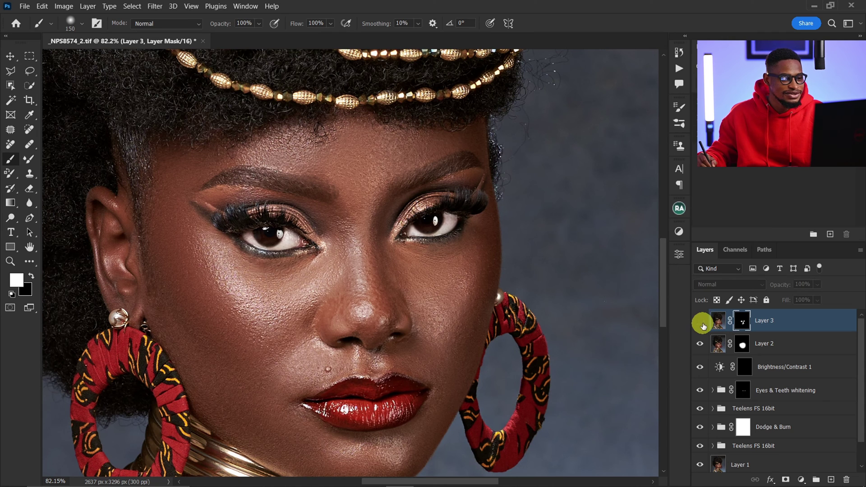
pyautogui.click(700, 321)
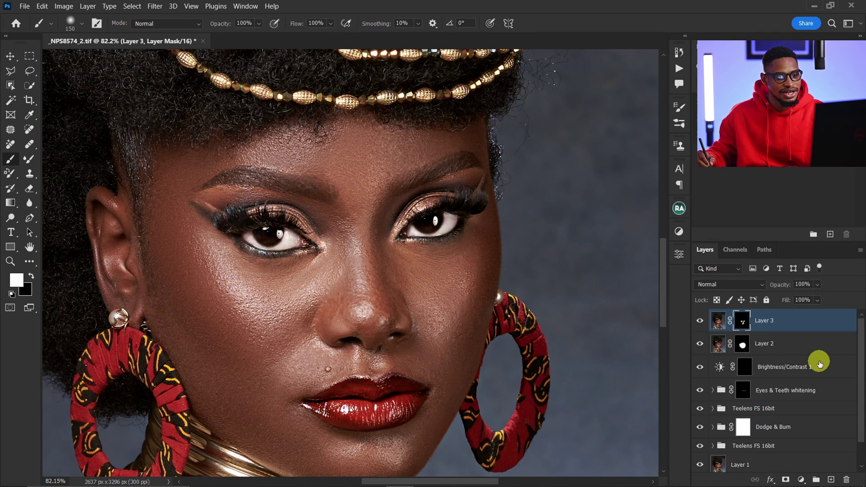
# - Group Layer 2 and Layer 3 together and compare the portrait with the group hidden and shown
pyautogui.keyDown('shift'); pyautogui.click(797, 349); pyautogui.keyUp('shift')
pyautogui.hotkey('ctrl', 'g')
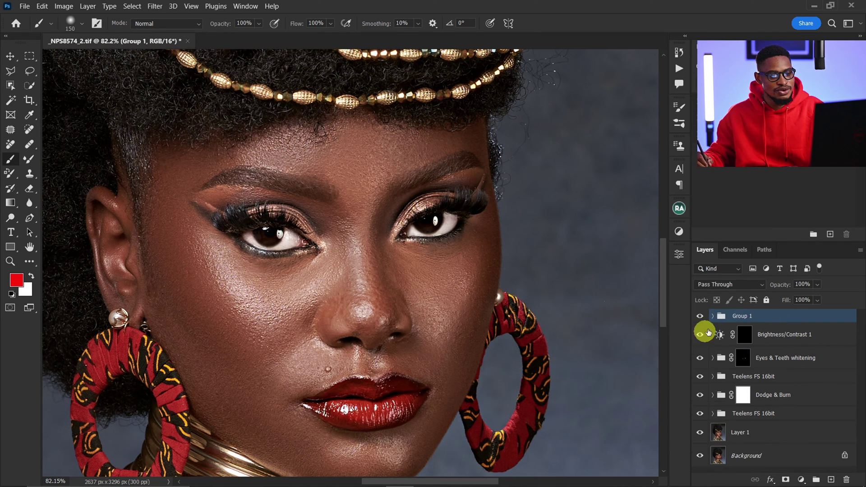
pyautogui.scroll(-3, 600, 291)
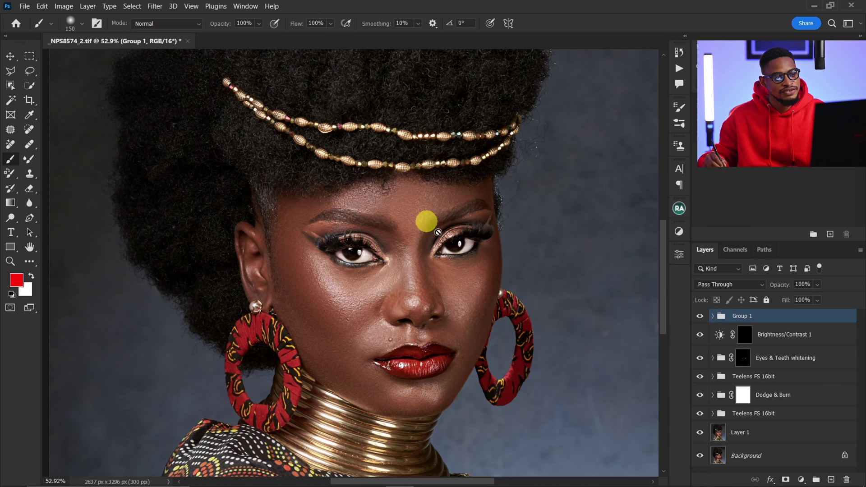
pyautogui.click(701, 318)
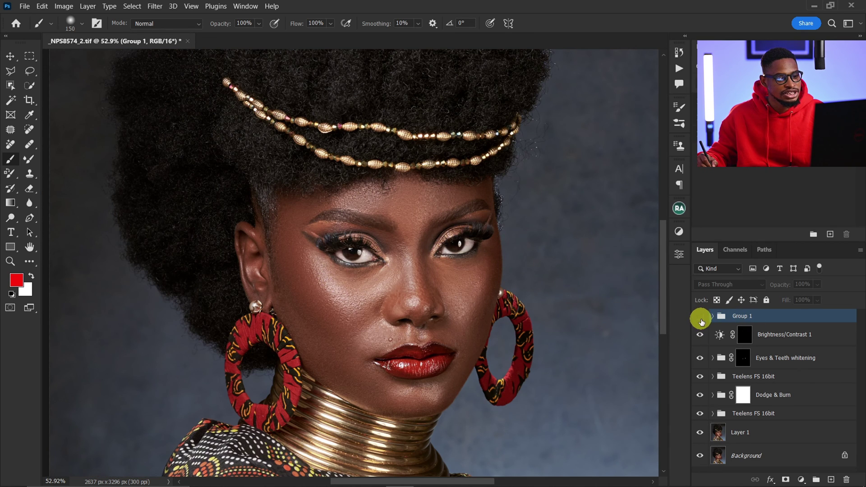
pyautogui.click(700, 318)
pyautogui.press('z')
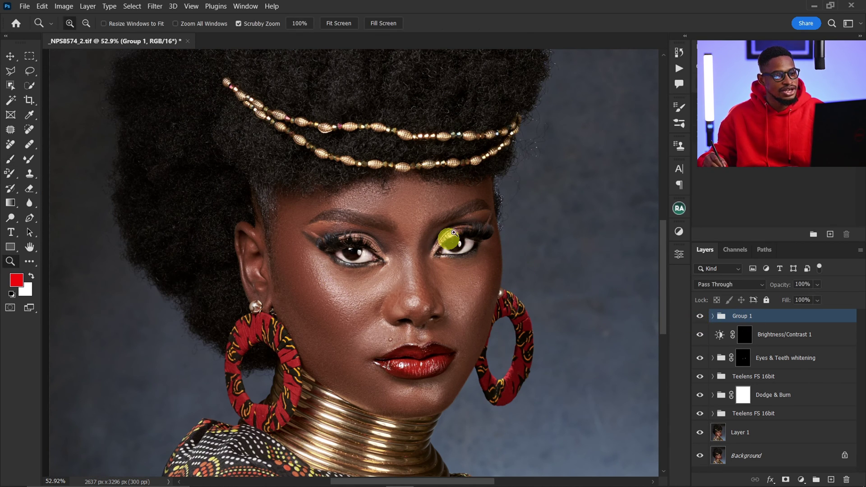
pyautogui.moveTo(450, 238); pyautogui.dragTo(405, 246)
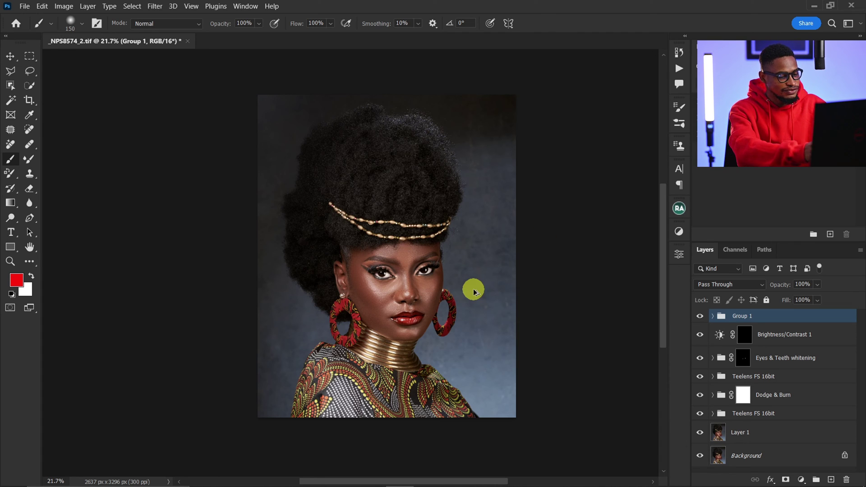
# - Stamp all visible layers into a new layer above Group 1 and apply a Gaussian Blur with a 24-pixel radius
pyautogui.hotkey('ctrl', 'shift', 'alt', 'e')
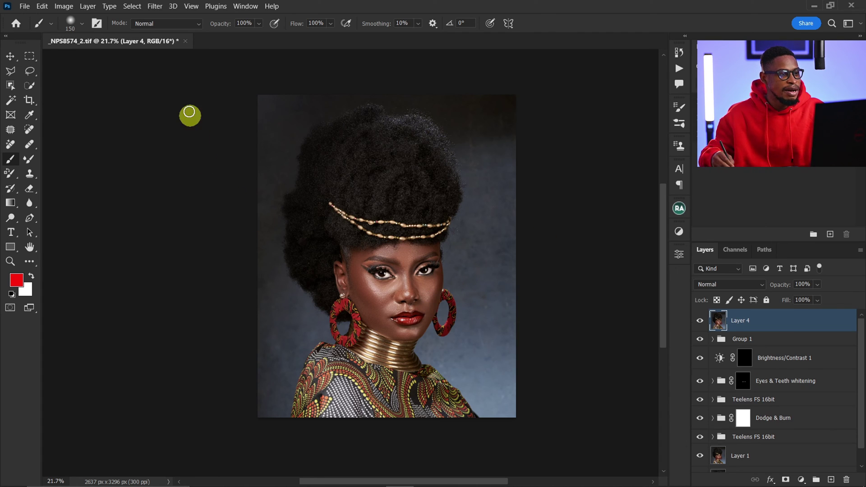
pyautogui.click(157, 7)
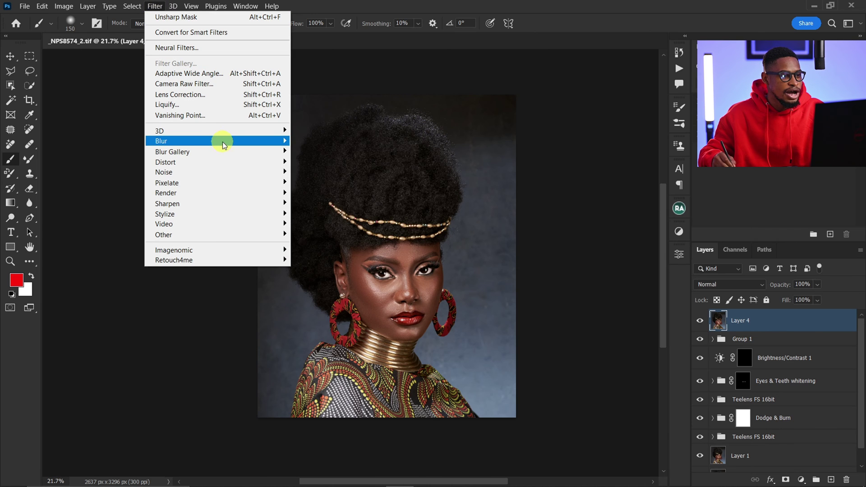
pyautogui.moveTo(222, 141)
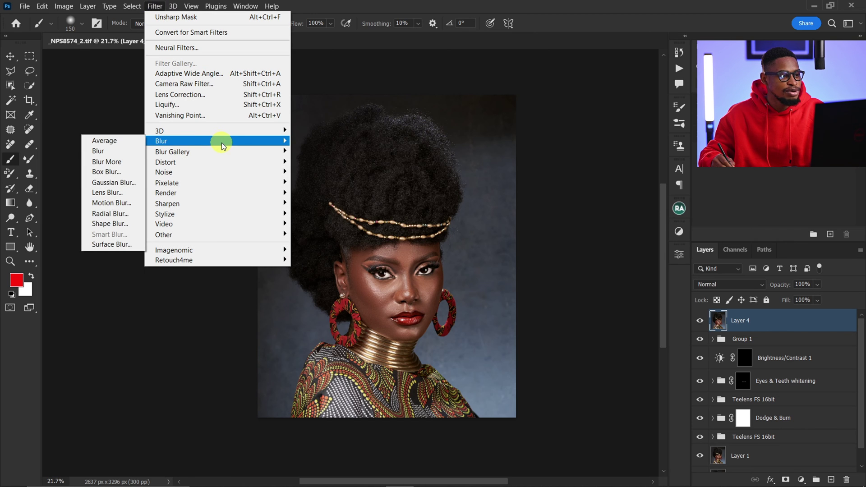
pyautogui.click(131, 187)
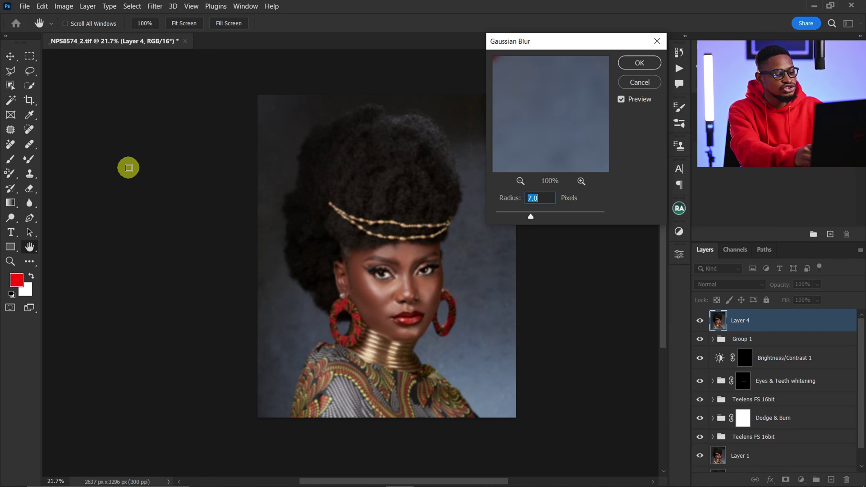
pyautogui.write('4')
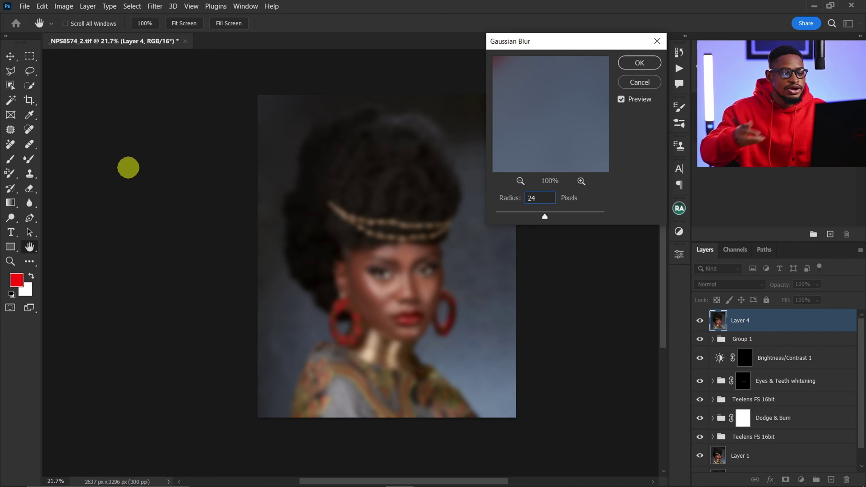
pyautogui.click(640, 63)
pyautogui.press('b')
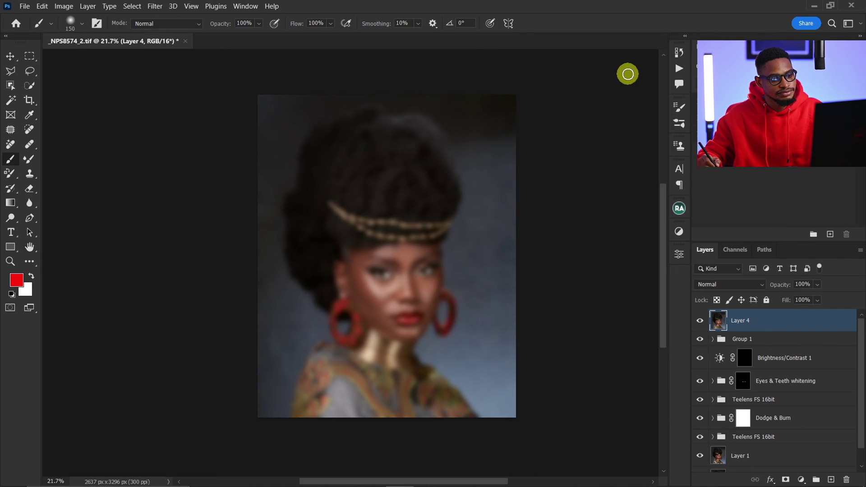
# - Set the blurred layer's blend mode to Soft Light and its opacity to 32%
pyautogui.click(738, 289)
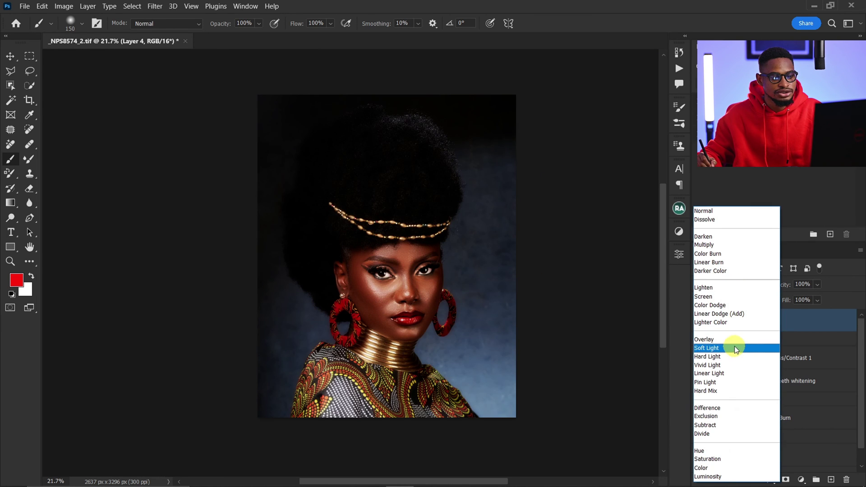
pyautogui.click(738, 349)
pyautogui.click(817, 284)
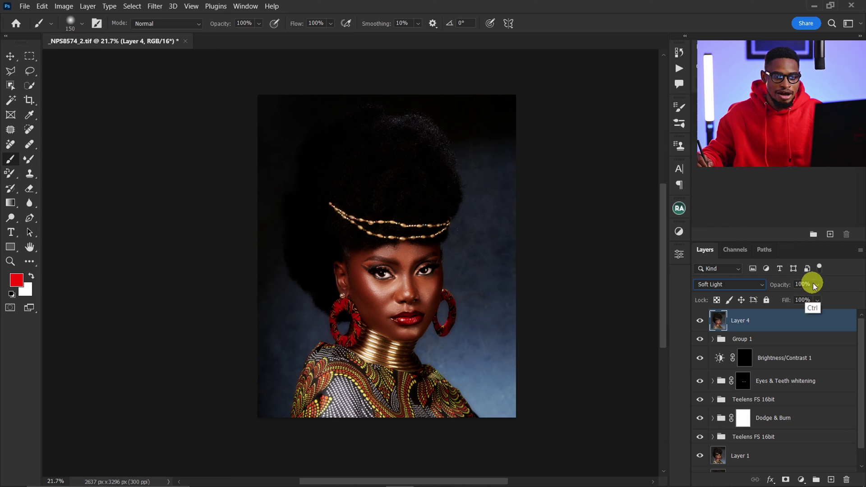
pyautogui.moveTo(828, 299); pyautogui.dragTo(795, 306)
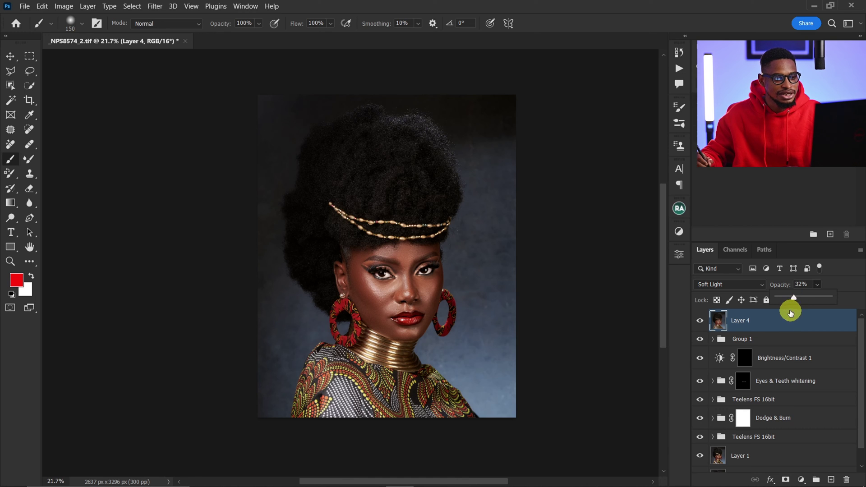
# - Compare the portrait with Layer 4 hidden and shown, and set the layer's opacity to 25%
pyautogui.click(701, 322)
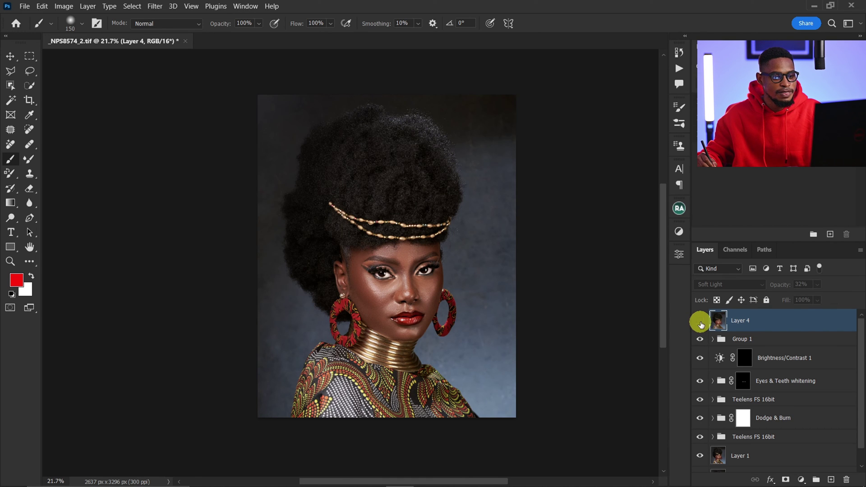
pyautogui.click(701, 323)
pyautogui.press('z')
pyautogui.moveTo(436, 257)
pyautogui.mouseDown()
pyautogui.moveTo(465, 255)
pyautogui.moveTo(448, 252)
pyautogui.mouseUp()
pyautogui.press('b')
pyautogui.click(700, 322)
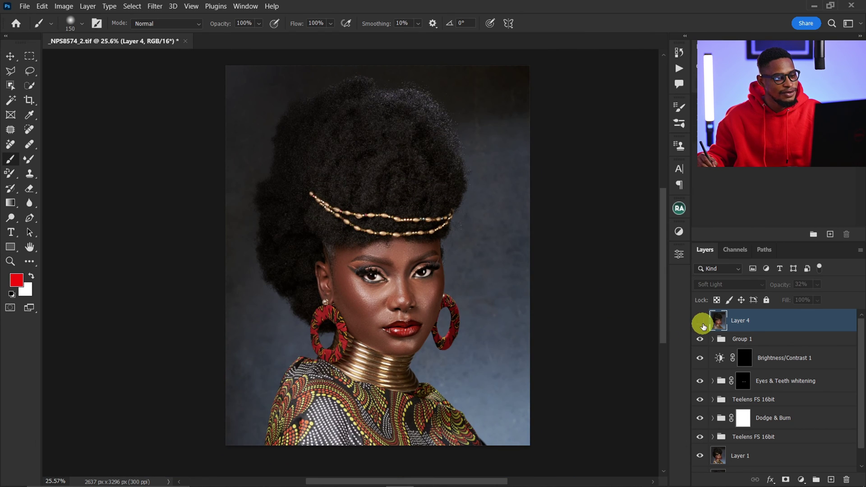
pyautogui.click(700, 323)
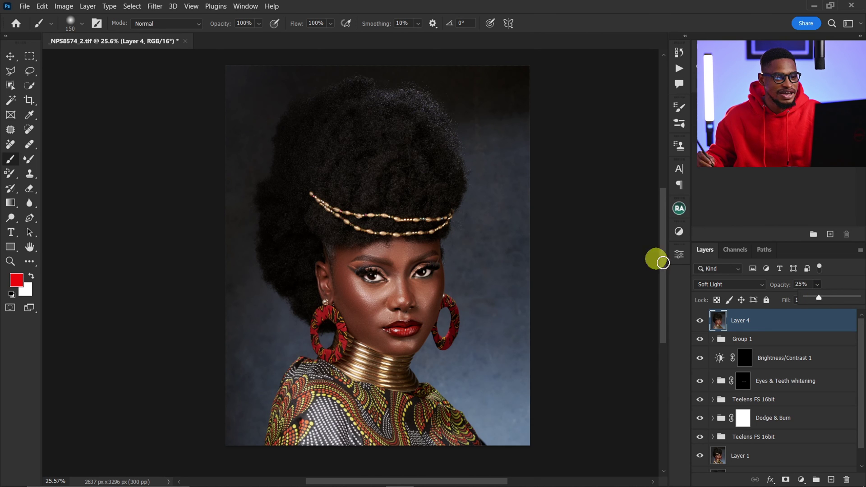
pyautogui.click(701, 322)
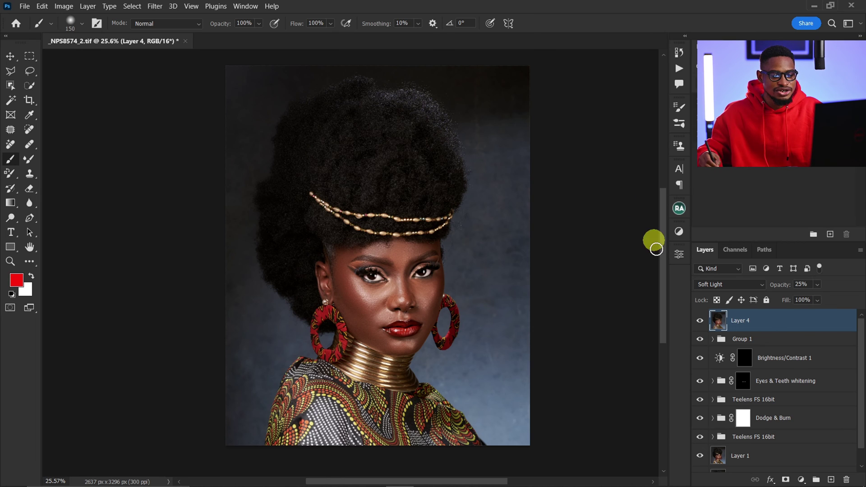
# - Group all layers from Layer 4 down to Layer 1 and compare the retouched portrait with the original Background
pyautogui.scroll(-1, 857, 413)
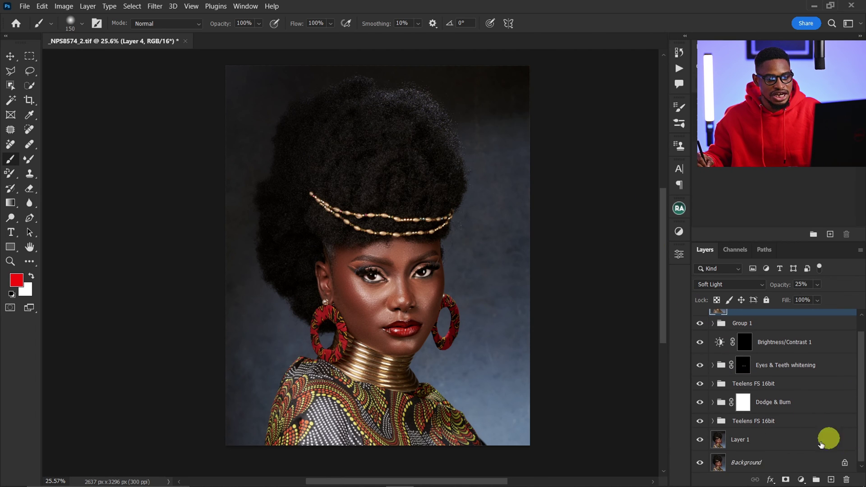
pyautogui.keyDown('shift'); pyautogui.click(773, 440); pyautogui.keyUp('shift')
pyautogui.hotkey('ctrl', 'g')
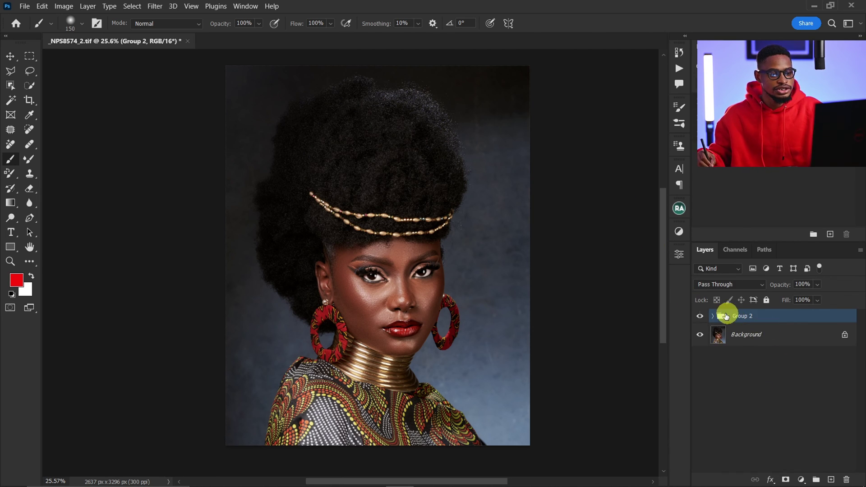
pyautogui.click(702, 321)
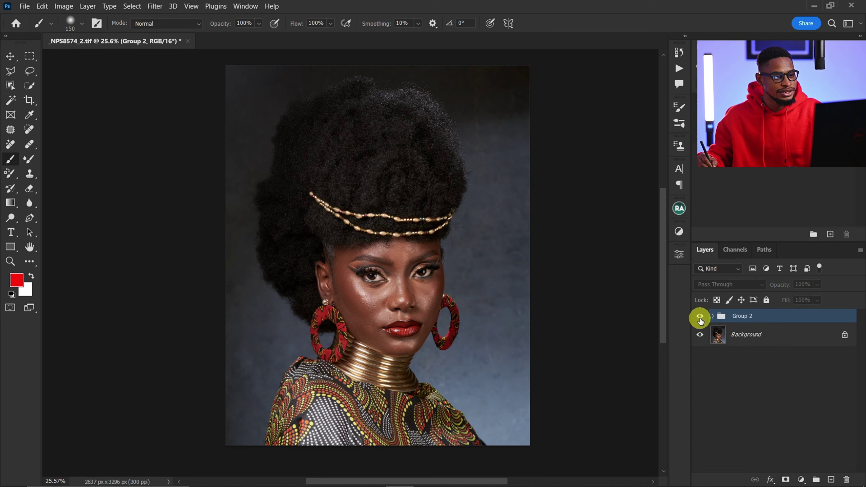
pyautogui.click(701, 322)
pyautogui.click(700, 321)
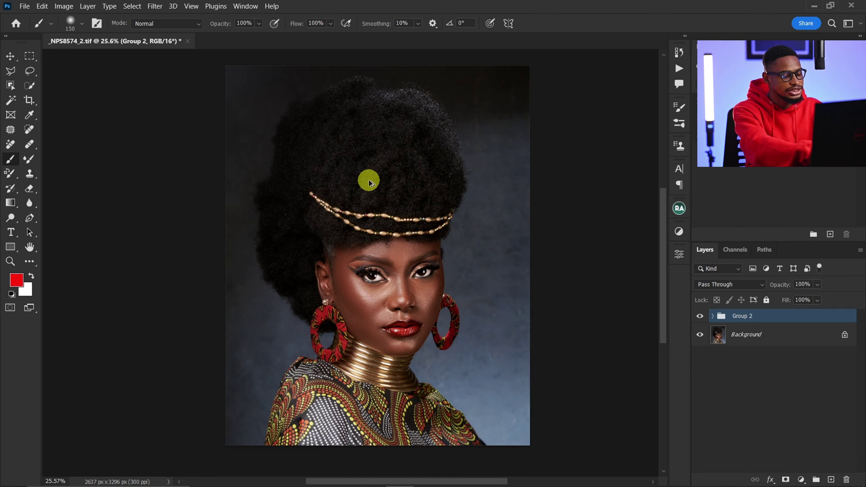
# - Stamp all visible layers into a new layer above Group 2 and convert it for smart filters
pyautogui.hotkey('ctrl', 'shift', 'alt', 'e')
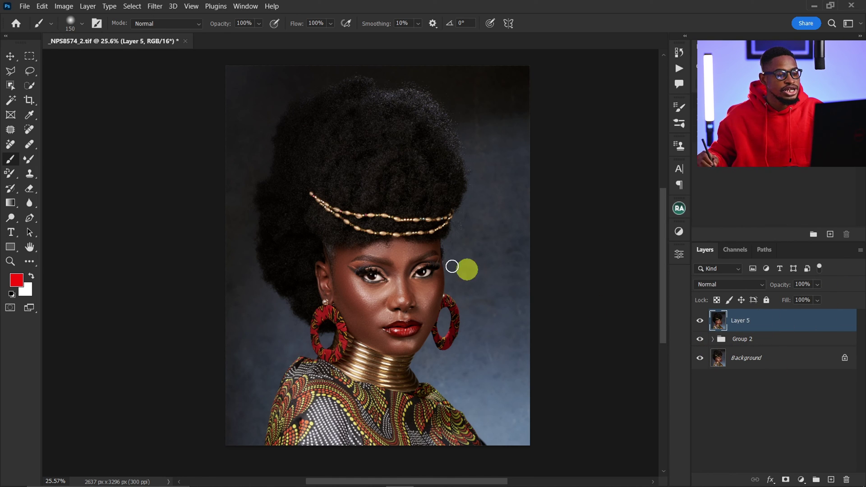
pyautogui.click(155, 6)
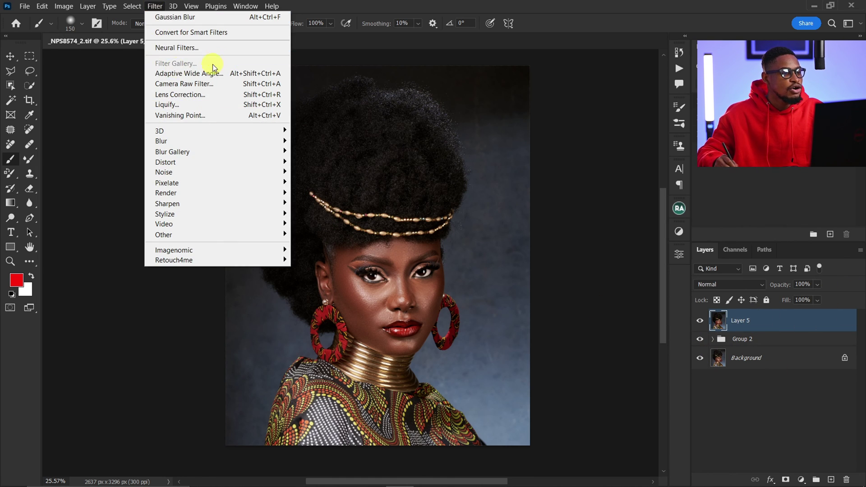
pyautogui.click(196, 34)
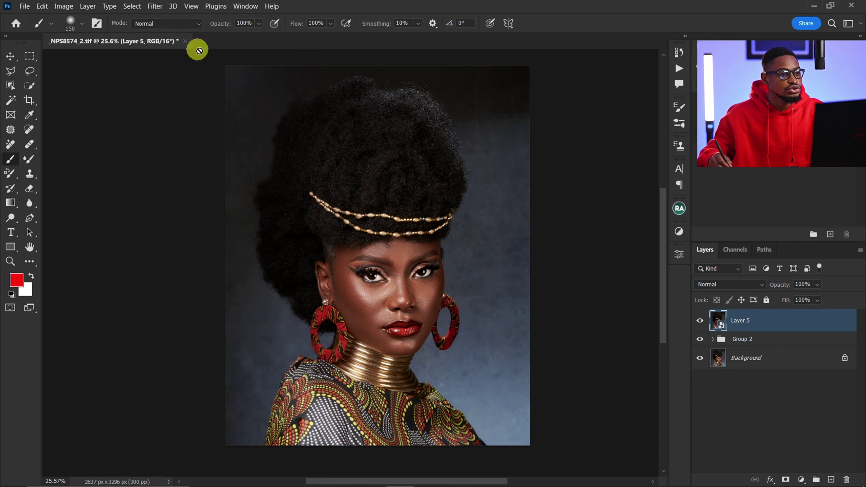
# - In the Camera Raw Filter's Calibration settings, set the Blue Primary saturation to +60 and compare with the original settings
pyautogui.click(155, 8)
pyautogui.click(199, 90)
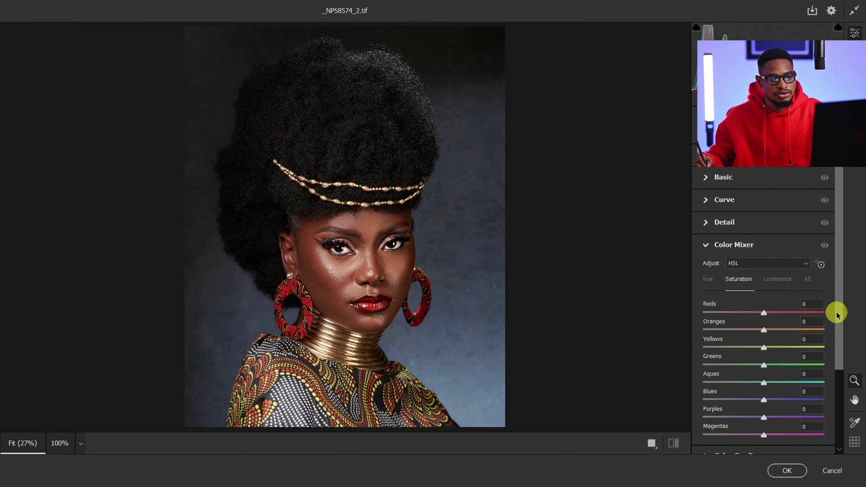
pyautogui.moveTo(836, 313); pyautogui.dragTo(845, 384)
pyautogui.click(707, 447)
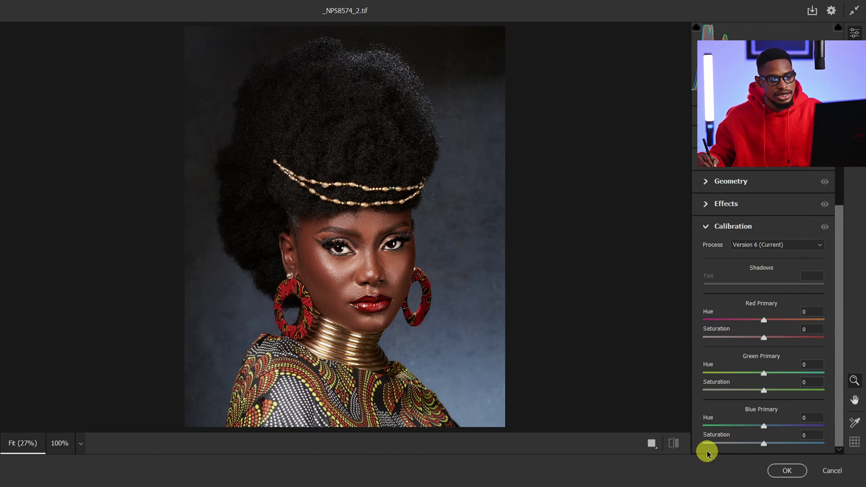
pyautogui.click(763, 444)
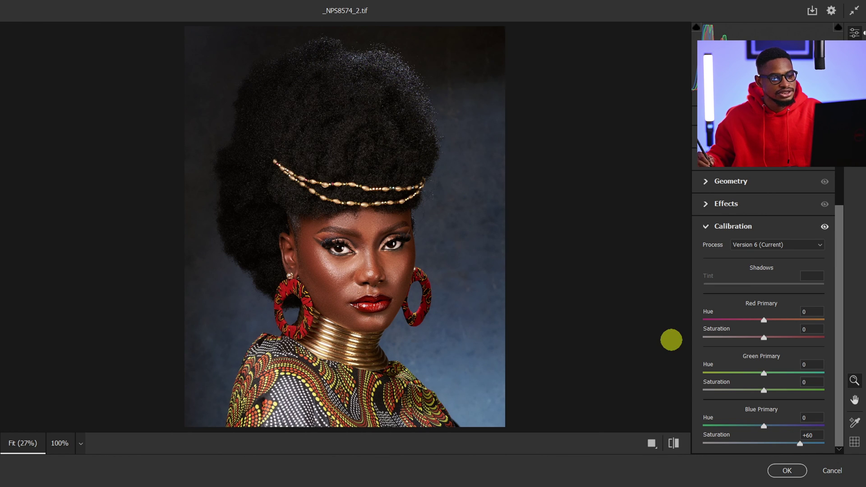
pyautogui.click(674, 442)
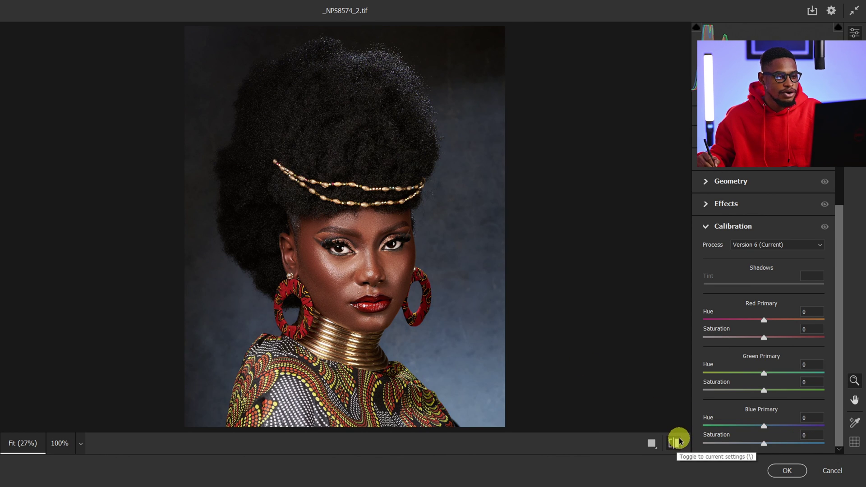
# - Restore the current-settings preview, reduce the Color Mixer saturation of Oranges to -25 and Reds to -11, and apply the Camera Raw Filter
pyautogui.click(678, 441)
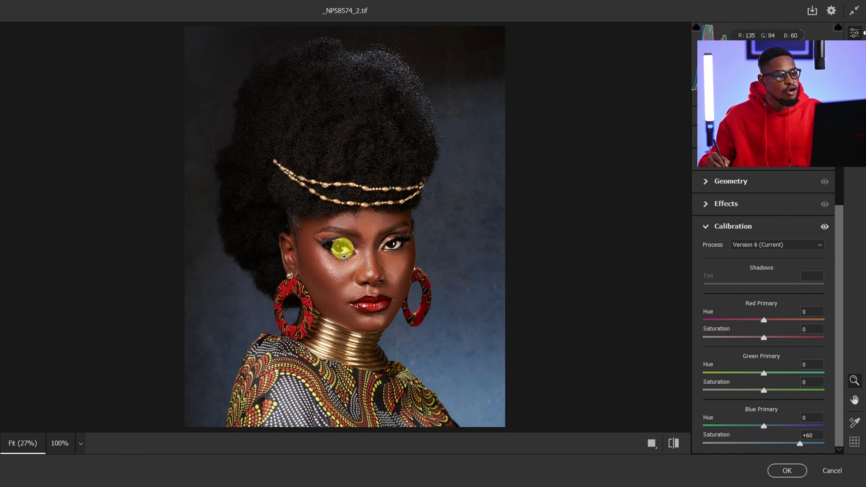
pyautogui.click(720, 178)
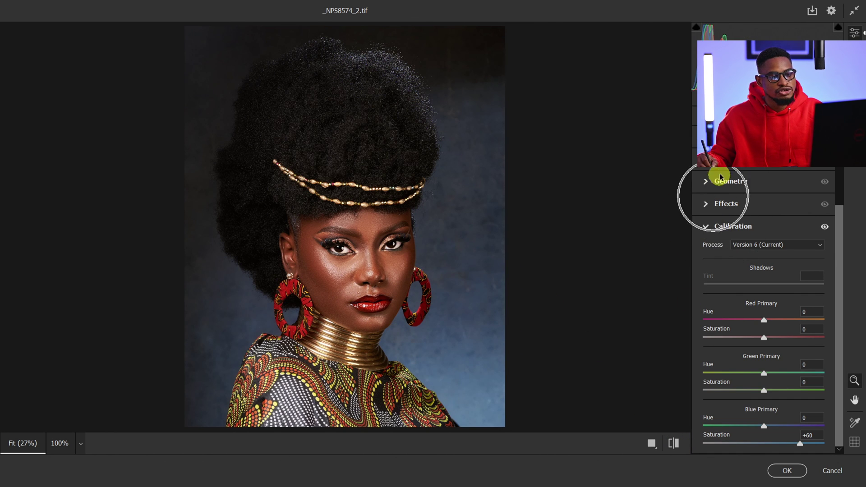
pyautogui.click(706, 114)
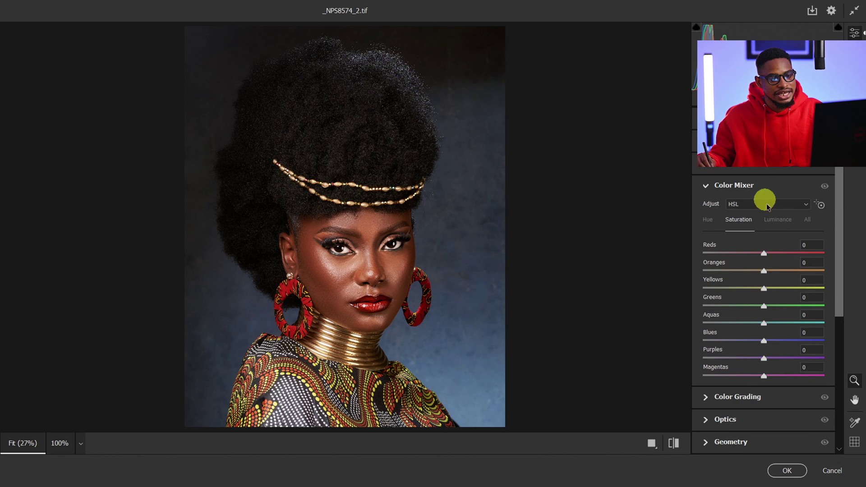
pyautogui.click(734, 222)
pyautogui.click(740, 220)
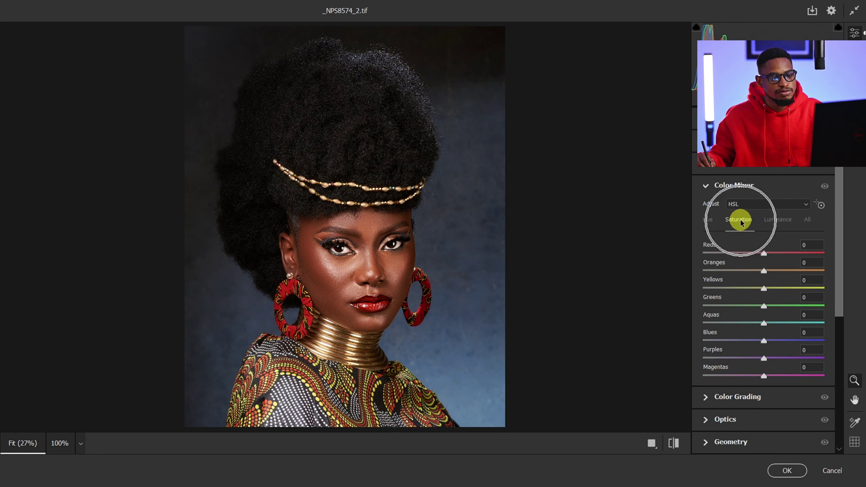
pyautogui.click(765, 272)
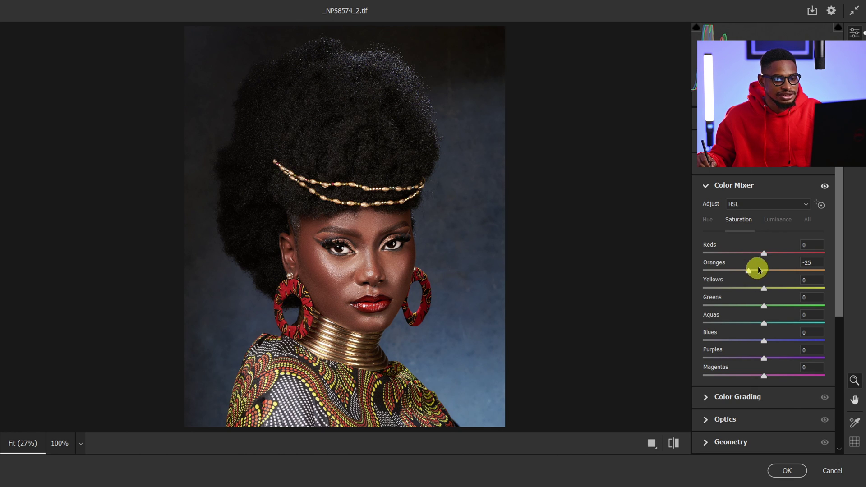
pyautogui.click(764, 255)
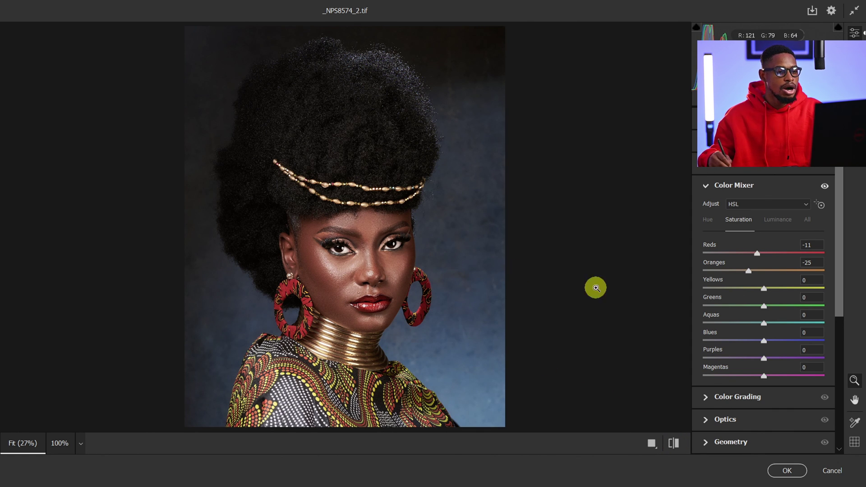
pyautogui.click(786, 470)
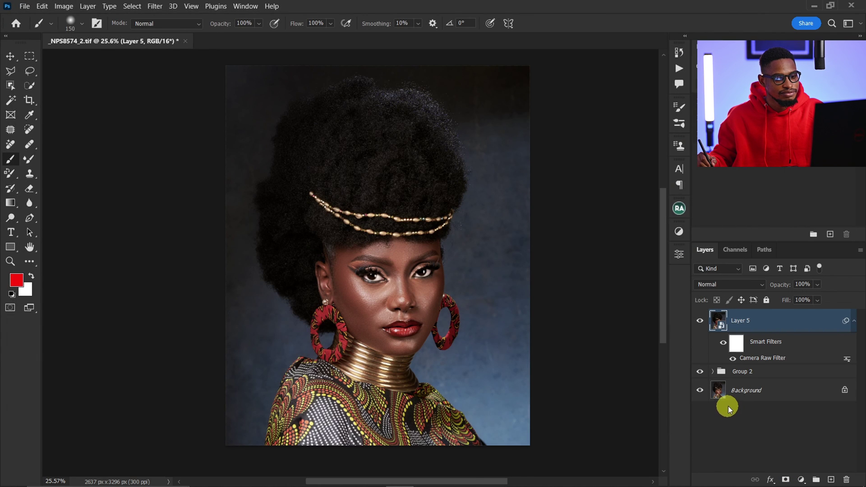
# - Group Layer 5 with Group 2 and compare the finished portrait with the original Background
pyautogui.keyDown('ctrl'); pyautogui.click(773, 376); pyautogui.keyUp('ctrl')
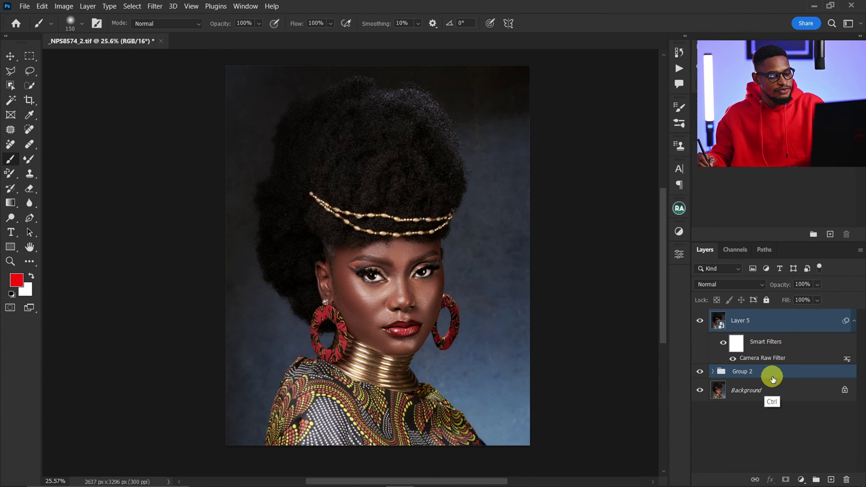
pyautogui.hotkey('ctrl', 'g')
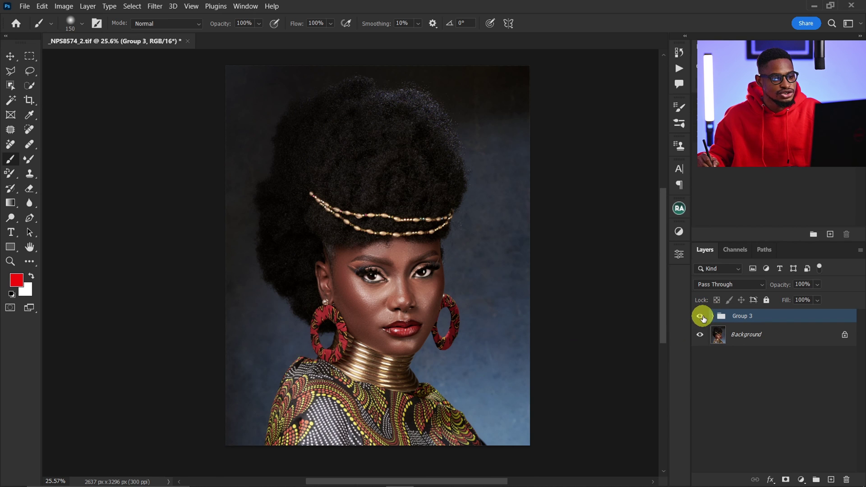
pyautogui.click(701, 317)
pyautogui.click(701, 318)
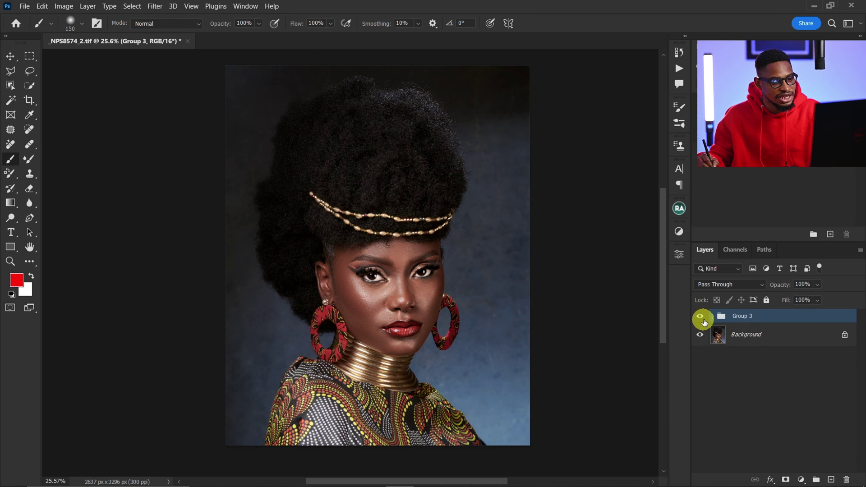
pyautogui.click(704, 319)
pyautogui.click(704, 320)
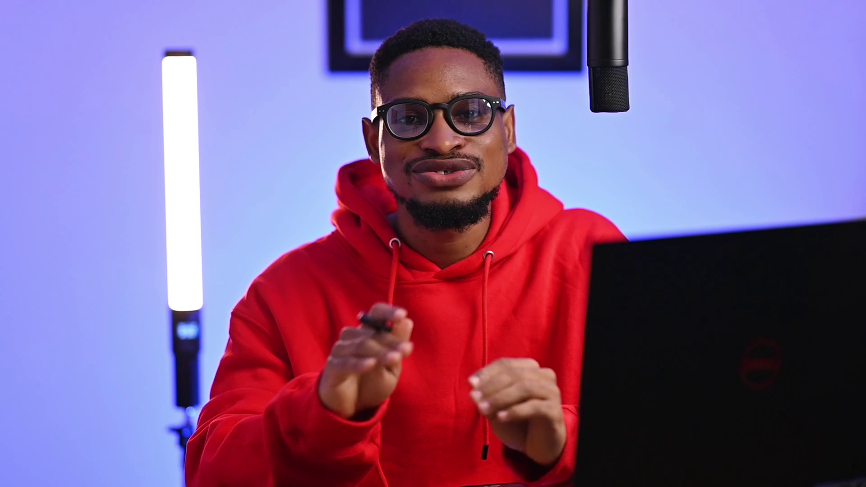